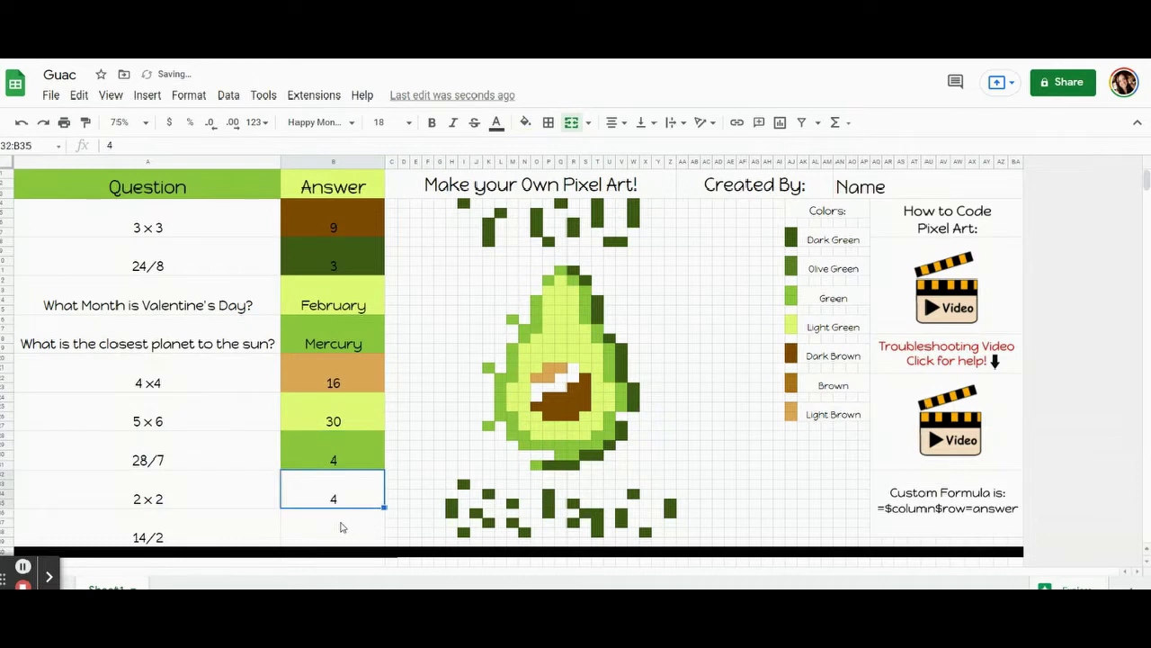
# Enter 7 as the answer to 14/2 after confirming the answer to 2 x 2.
pyautogui.press('Return')
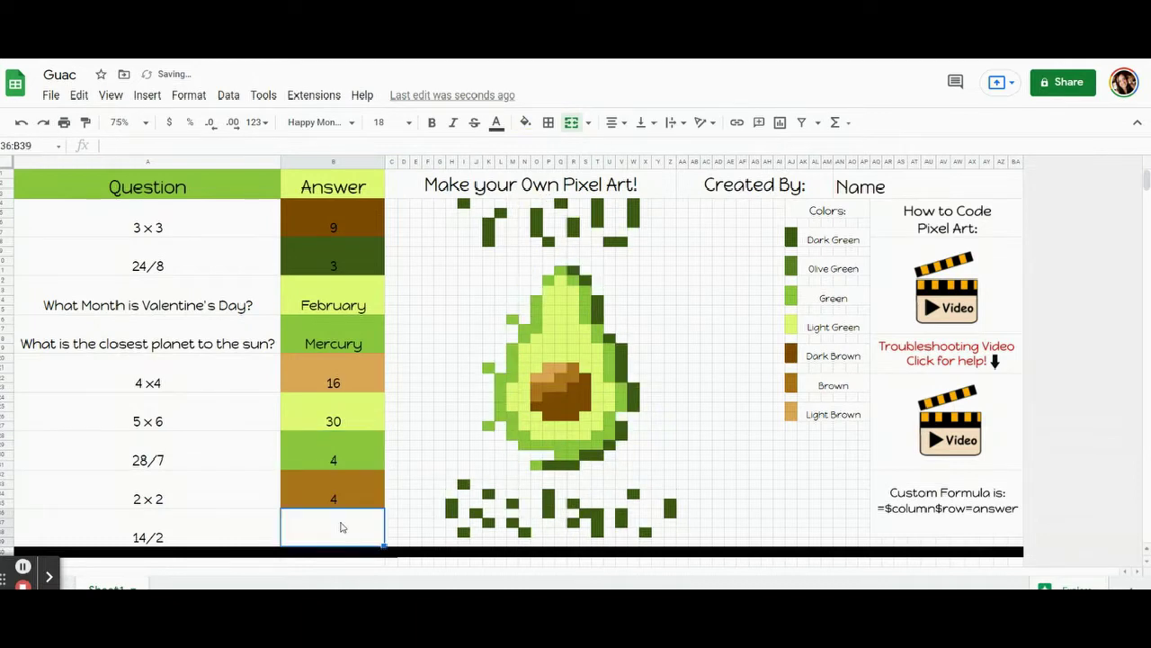
pyautogui.write('7')
pyautogui.press('Return')
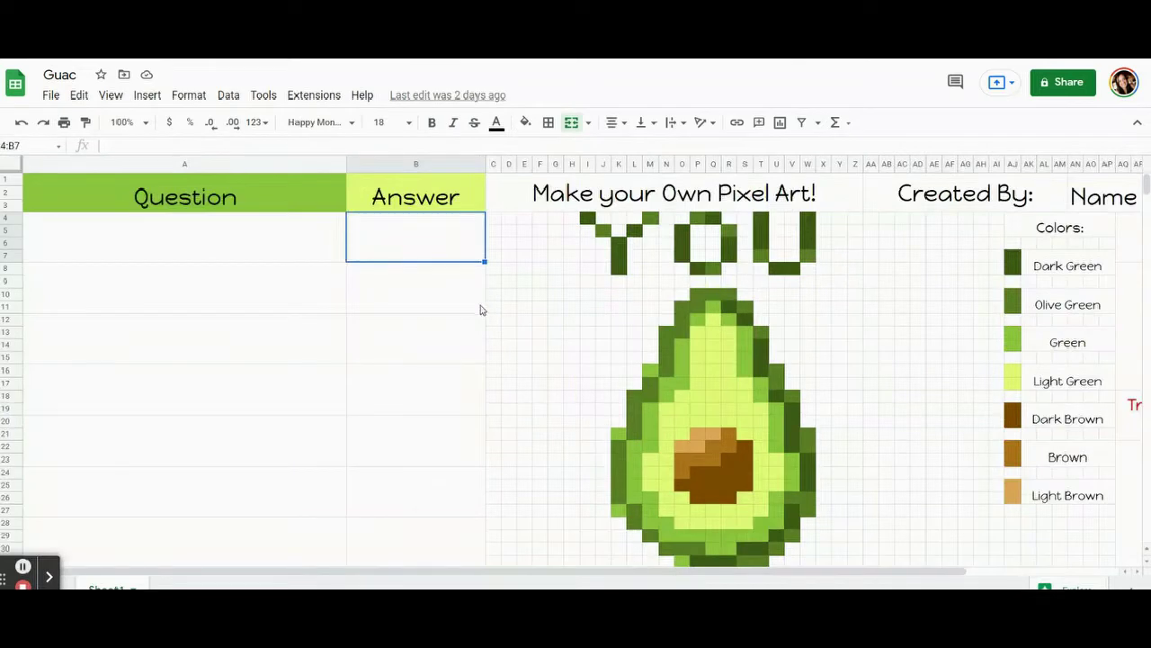
# Enter the question 3 x 3 and its answer 9 in the first row of the Question and Answer columns.
pyautogui.click(147, 123)
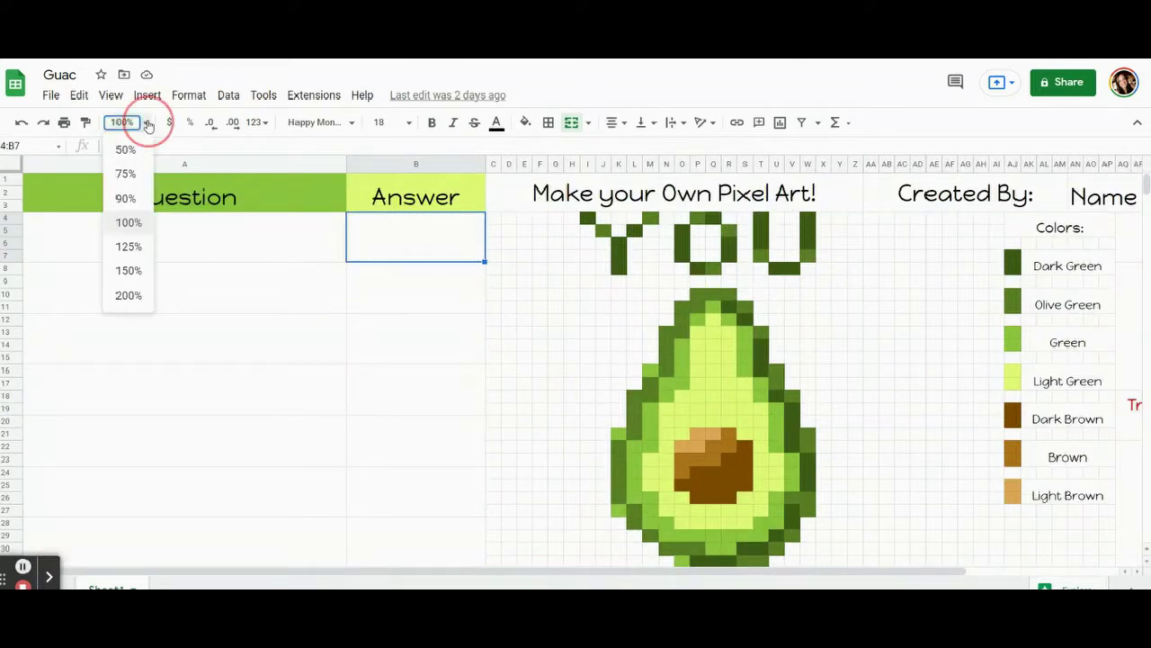
pyautogui.click(131, 172)
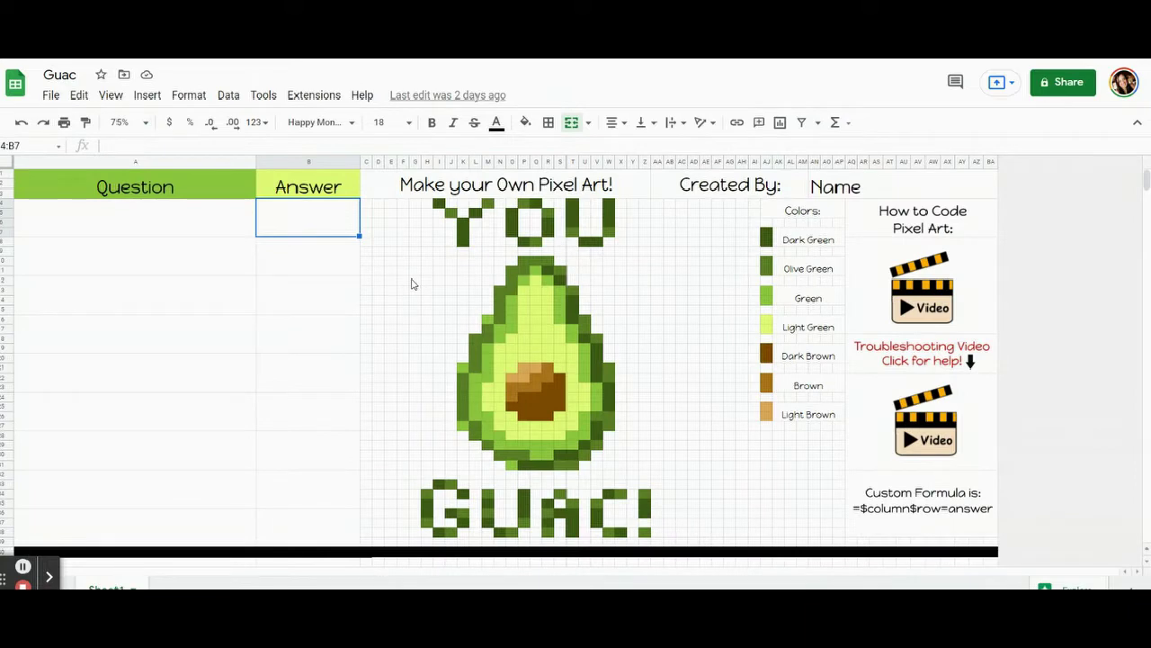
pyautogui.click(213, 227)
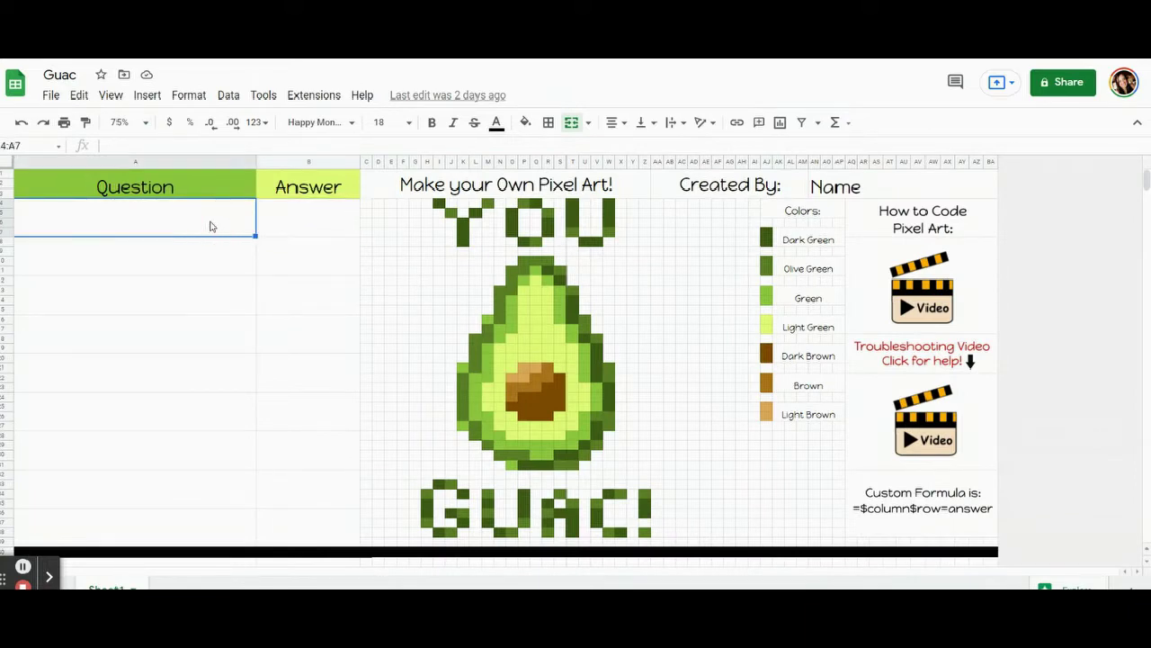
pyautogui.click(328, 216)
pyautogui.click(218, 220)
pyautogui.write('3 x 3')
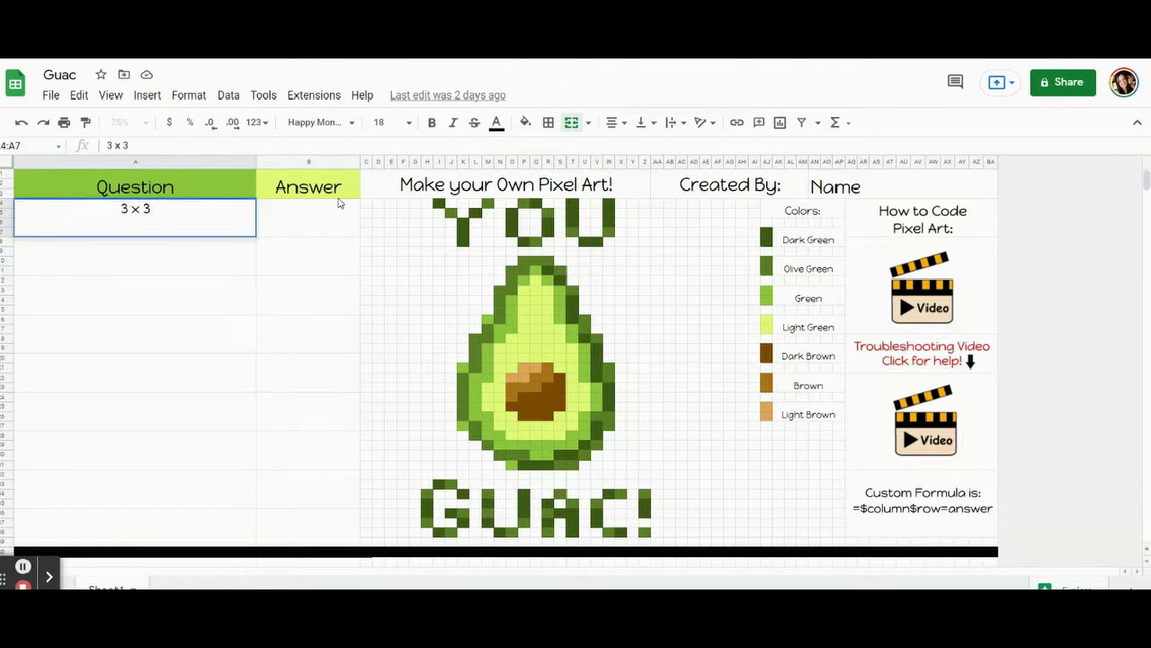
pyautogui.click(303, 235)
pyautogui.write('9')
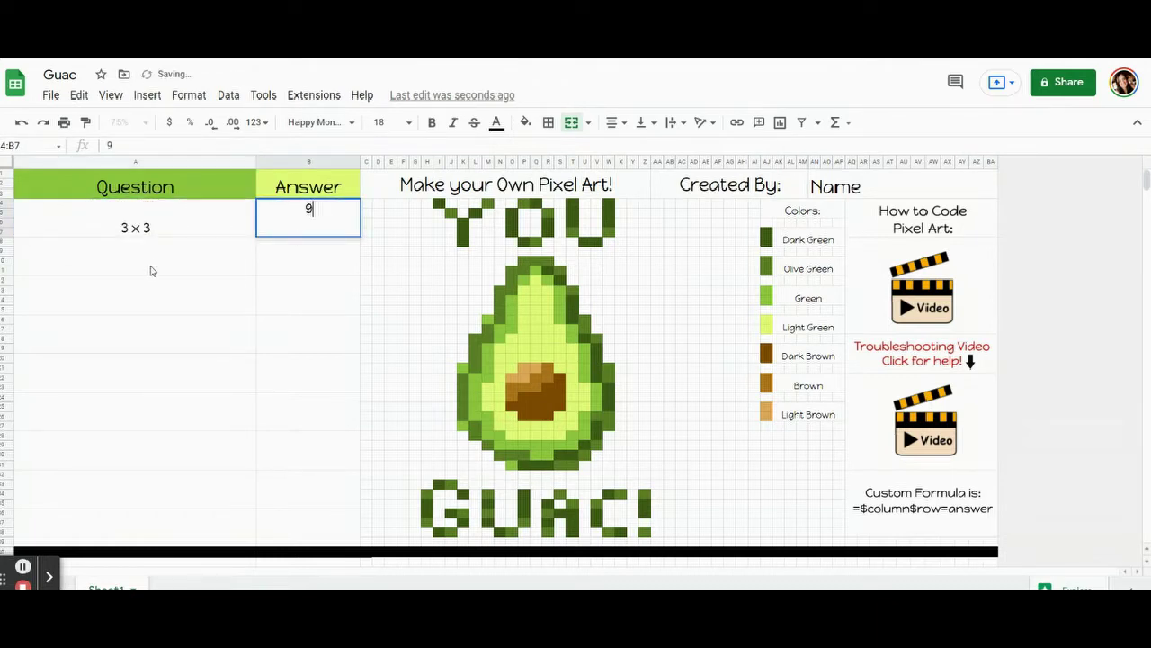
# Add the question 24/8 with the answer 3 in the second row and widen the Question column to fit the longest question.
pyautogui.click(153, 266)
pyautogui.write('24/8')
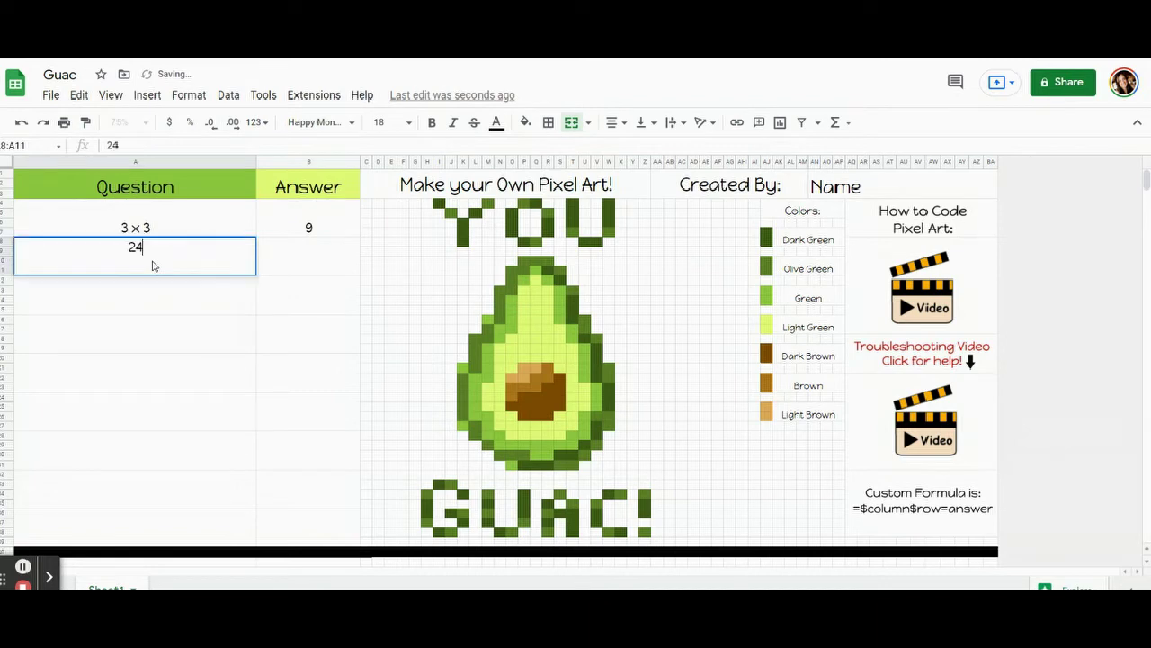
pyautogui.click(280, 263)
pyautogui.write('3')
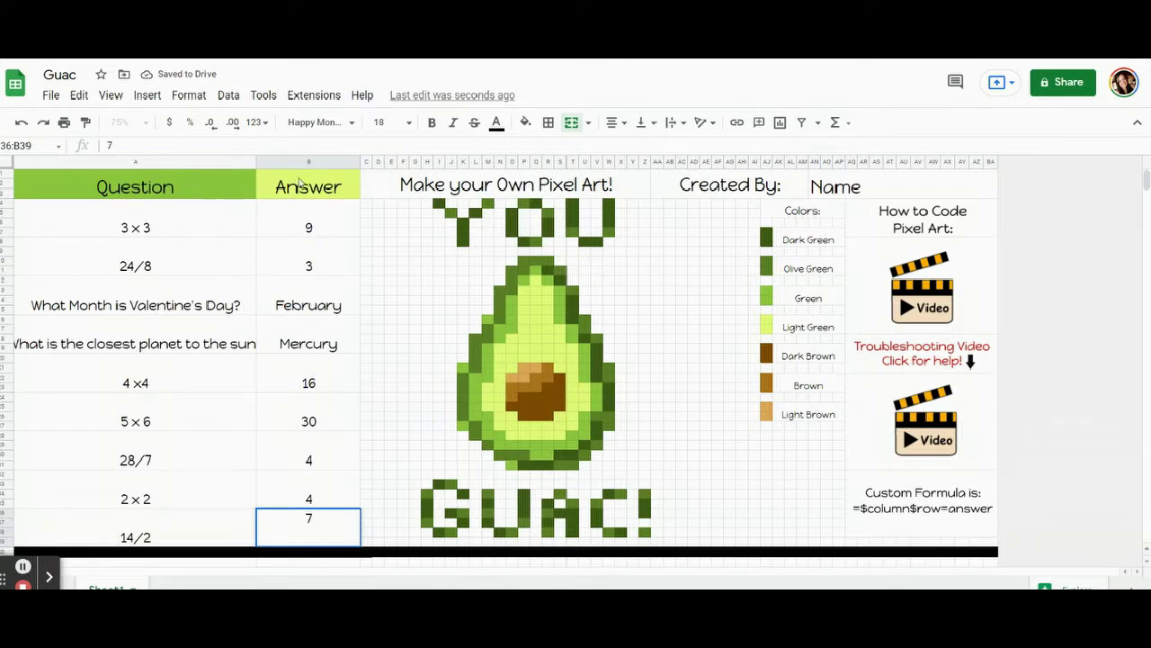
pyautogui.moveTo(257, 164); pyautogui.dragTo(281, 166)
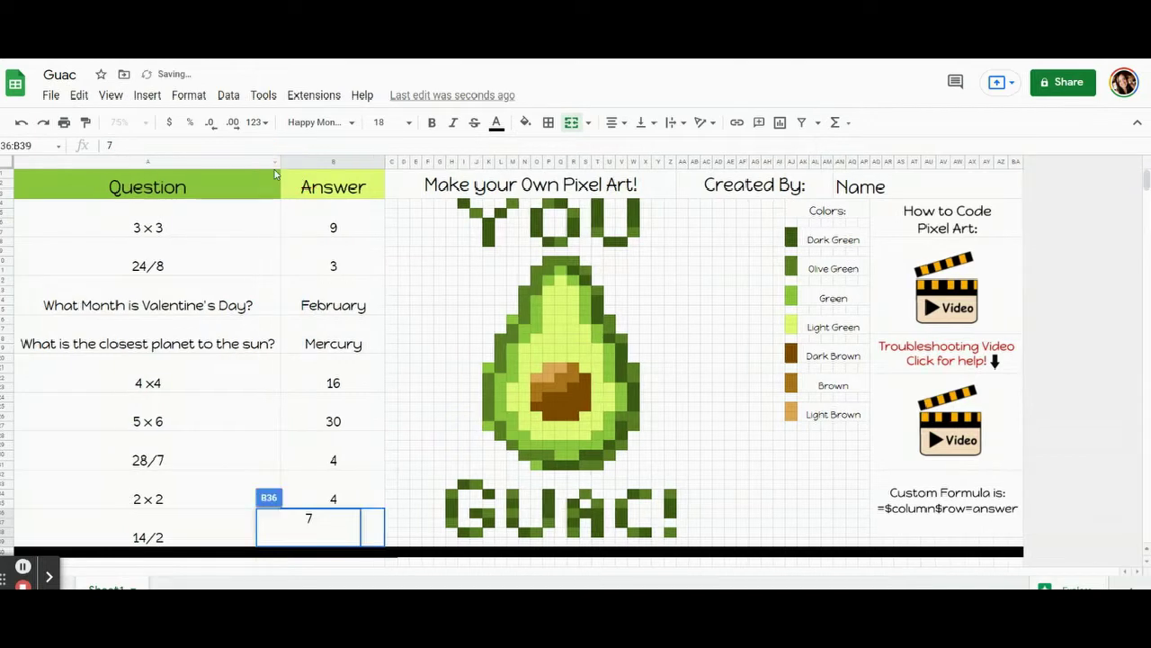
# Look through the fonts available for the 24/8 question text, leaving the cell as it is.
pyautogui.click(155, 268)
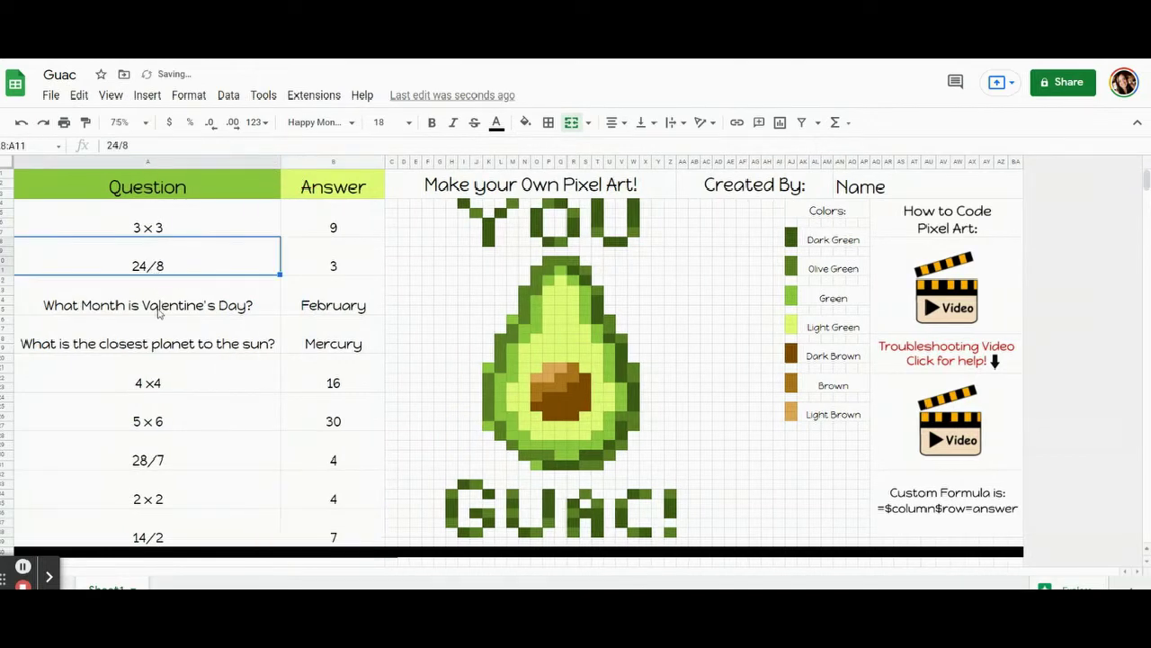
pyautogui.doubleClick(169, 275)
pyautogui.moveTo(169, 250); pyautogui.dragTo(117, 248)
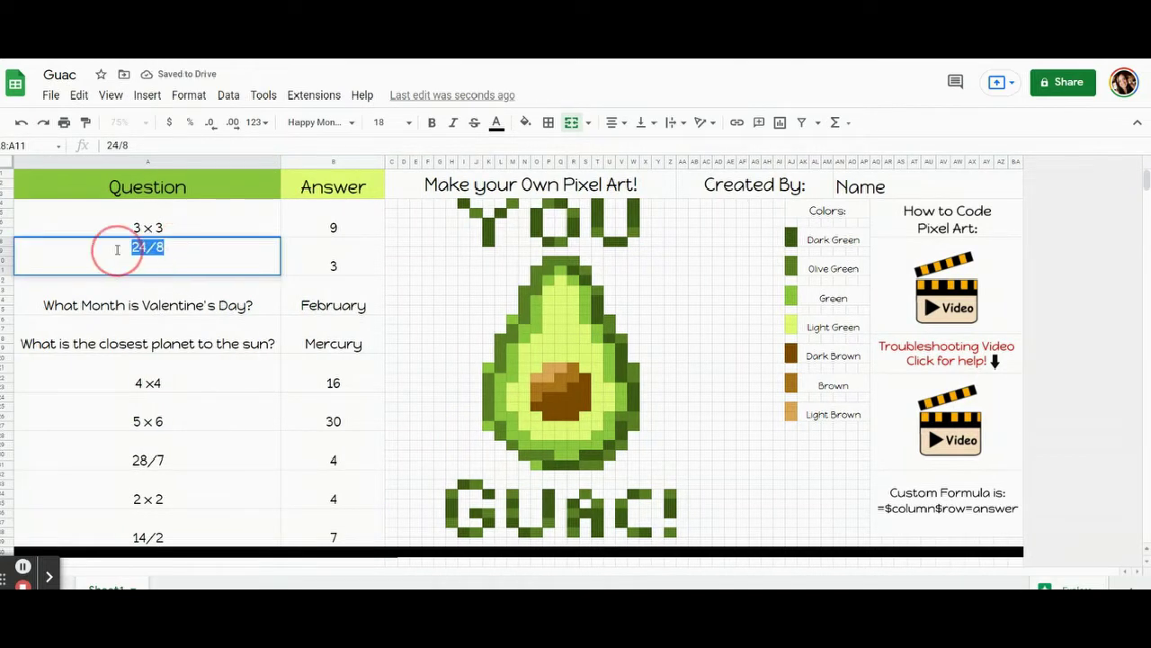
pyautogui.click(342, 130)
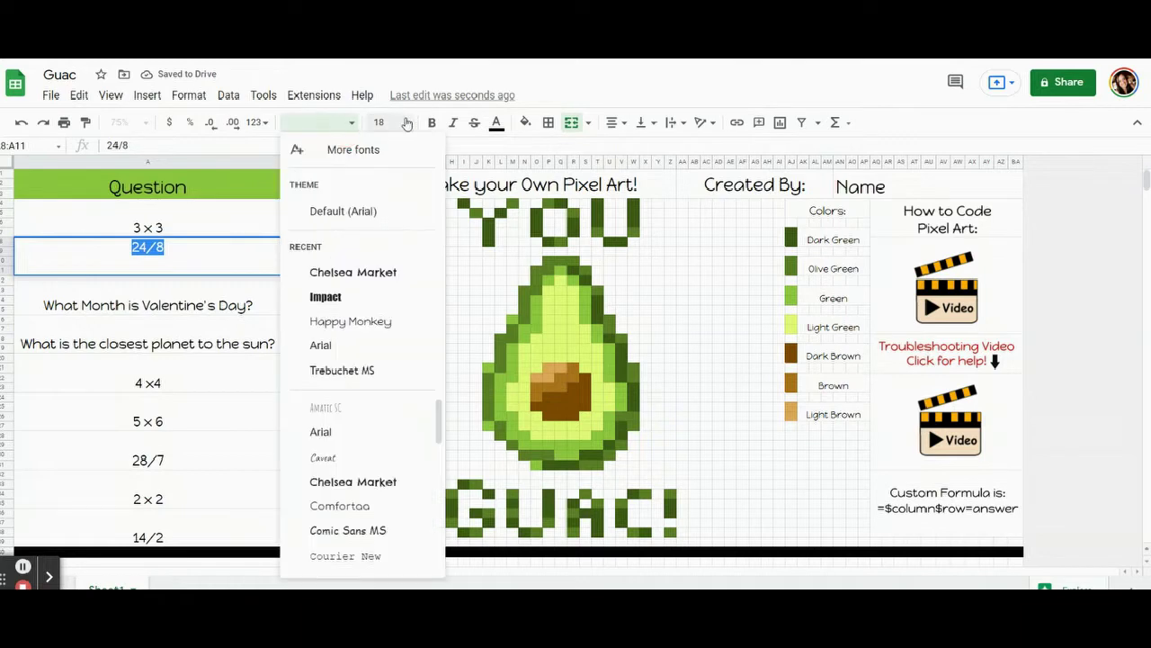
pyautogui.click(352, 124)
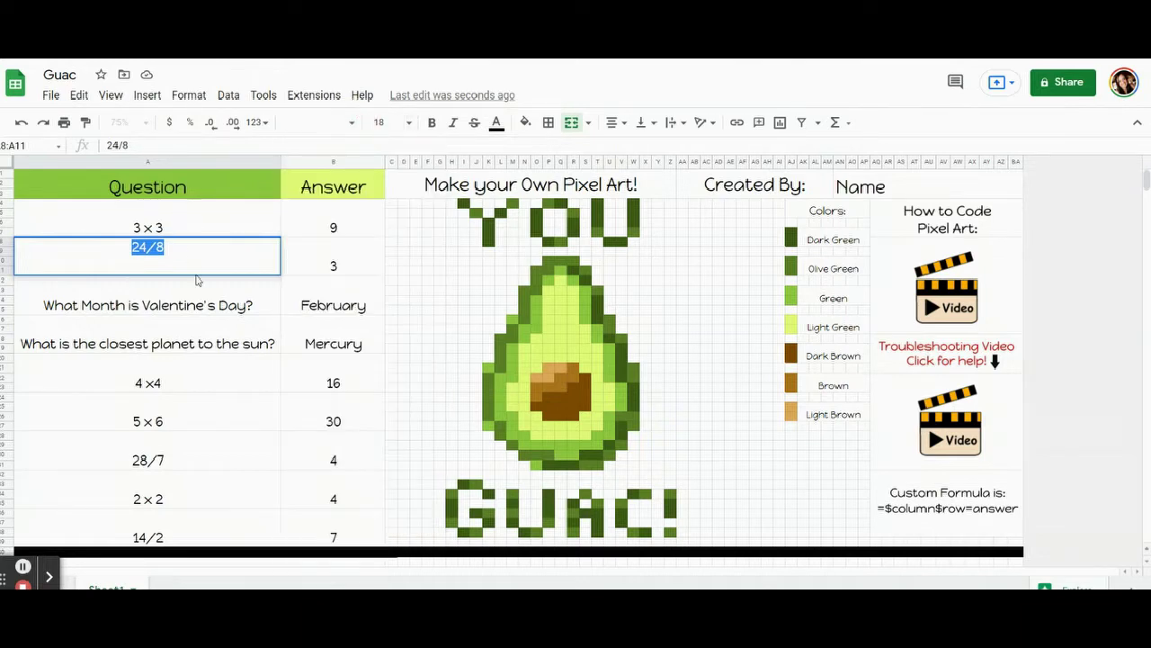
pyautogui.hotkey('shift', 'Return')
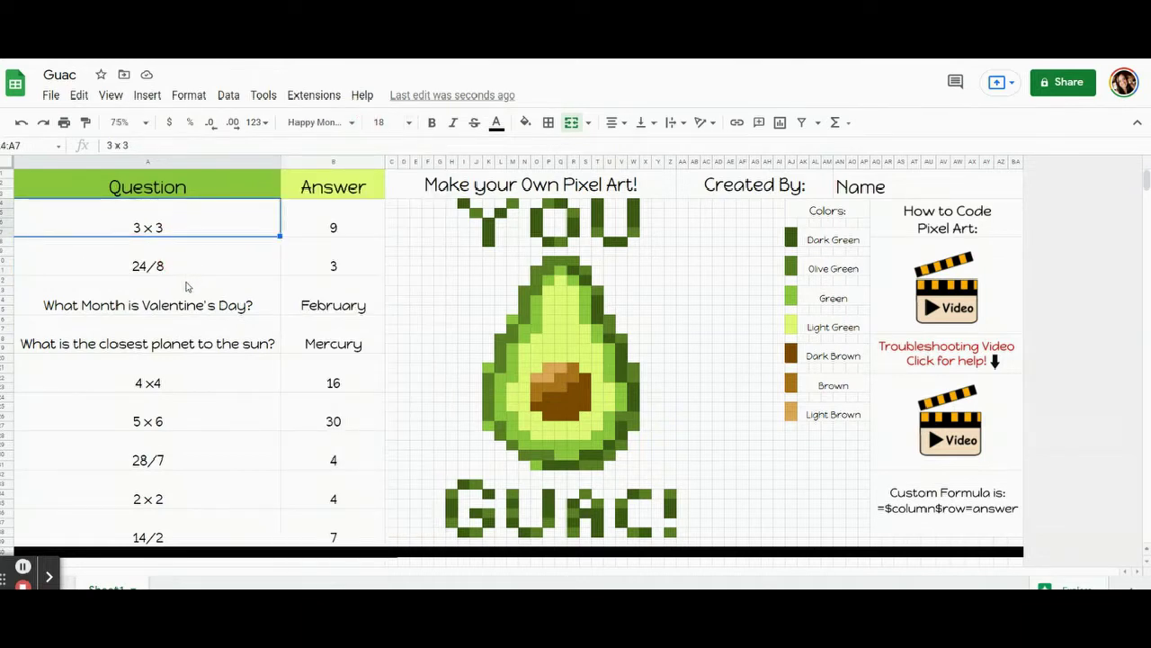
# Go through the answer cells in column B one by one, from 3 x 3 to 14/2.
pyautogui.click(299, 236)
pyautogui.click(301, 265)
pyautogui.click(305, 306)
pyautogui.click(313, 344)
pyautogui.click(316, 378)
pyautogui.click(311, 419)
pyautogui.click(316, 459)
pyautogui.click(317, 498)
pyautogui.click(317, 536)
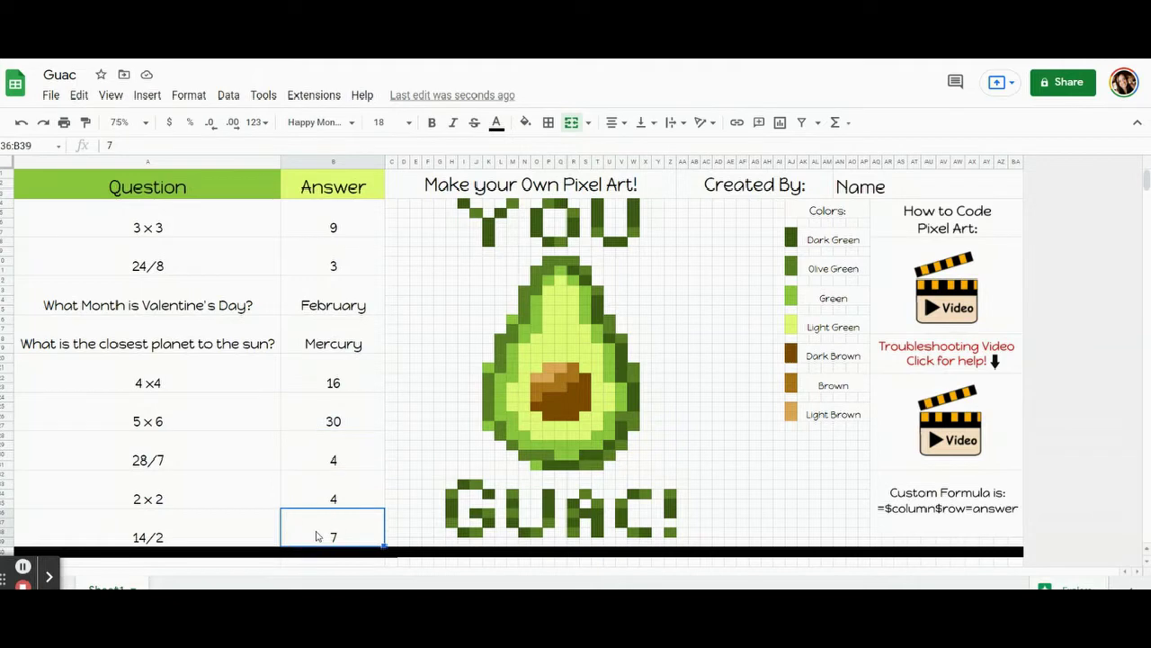
pyautogui.click(342, 228)
pyautogui.click(327, 269)
pyautogui.click(321, 307)
pyautogui.click(321, 342)
pyautogui.click(327, 383)
pyautogui.click(327, 416)
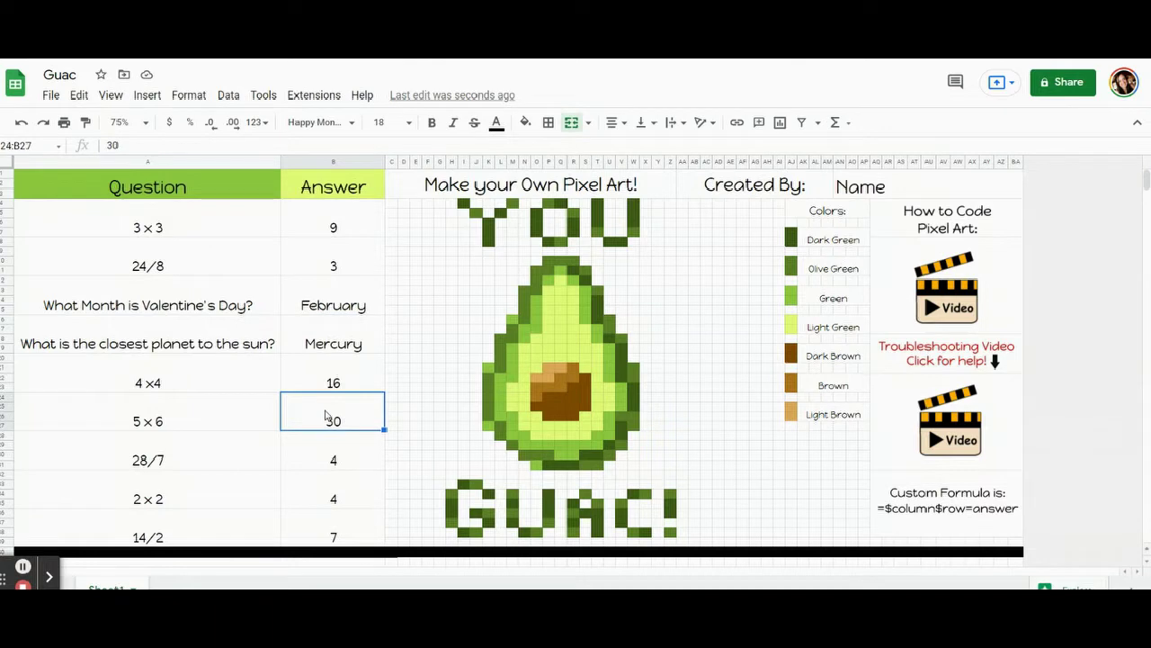
# Check the column and rows of the merged answer cells for 3 x 3, 24/8 and the Valentine's Day question.
pyautogui.click(336, 225)
pyautogui.click(335, 225)
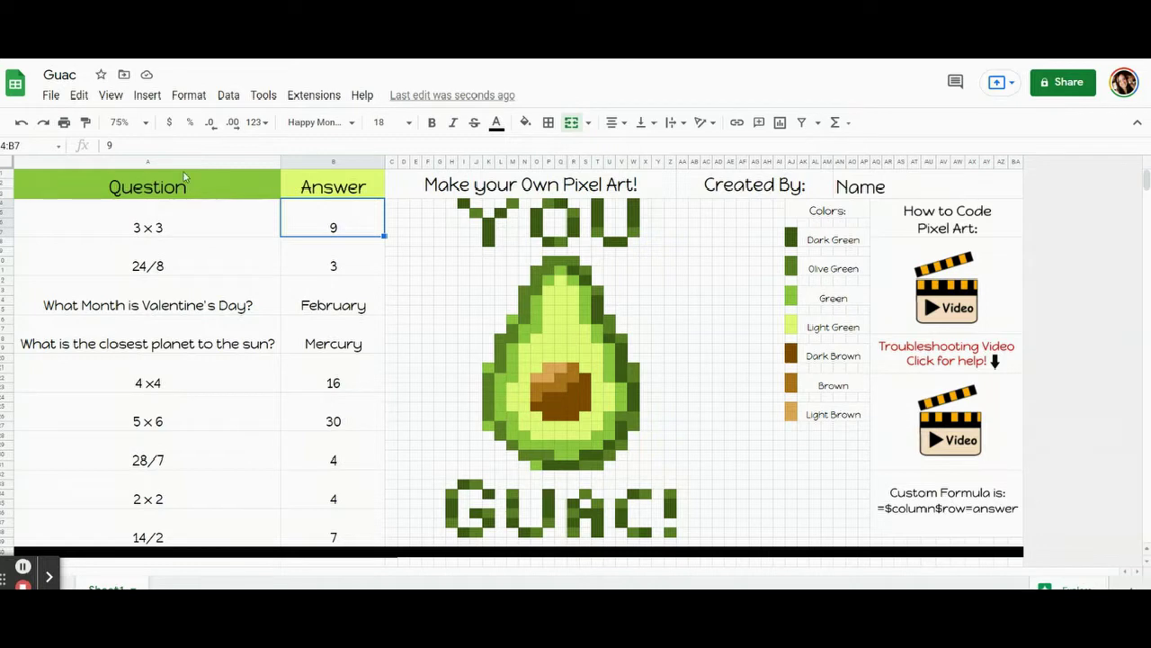
pyautogui.click(320, 233)
pyautogui.click(341, 225)
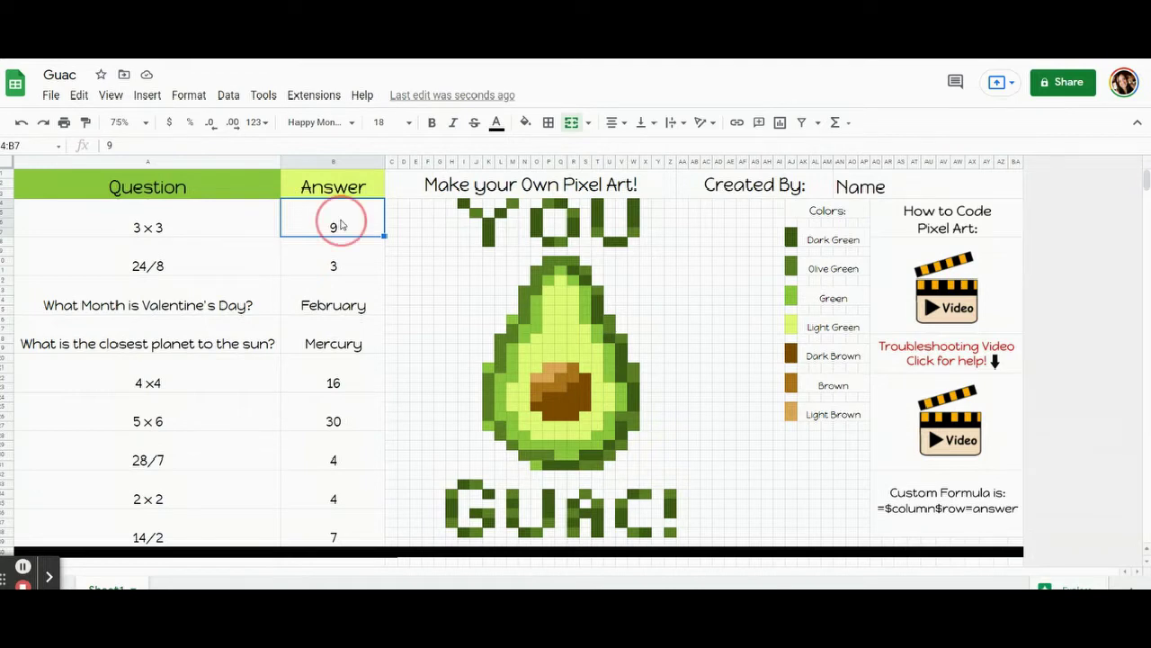
pyautogui.click(337, 232)
pyautogui.click(335, 265)
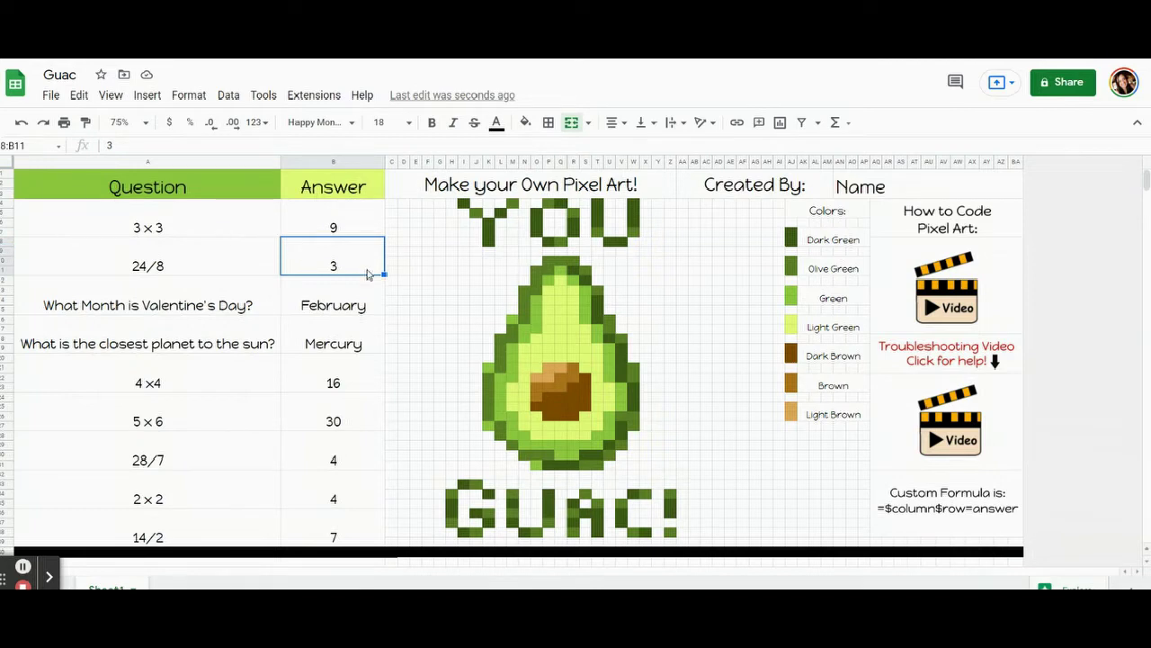
pyautogui.click(347, 300)
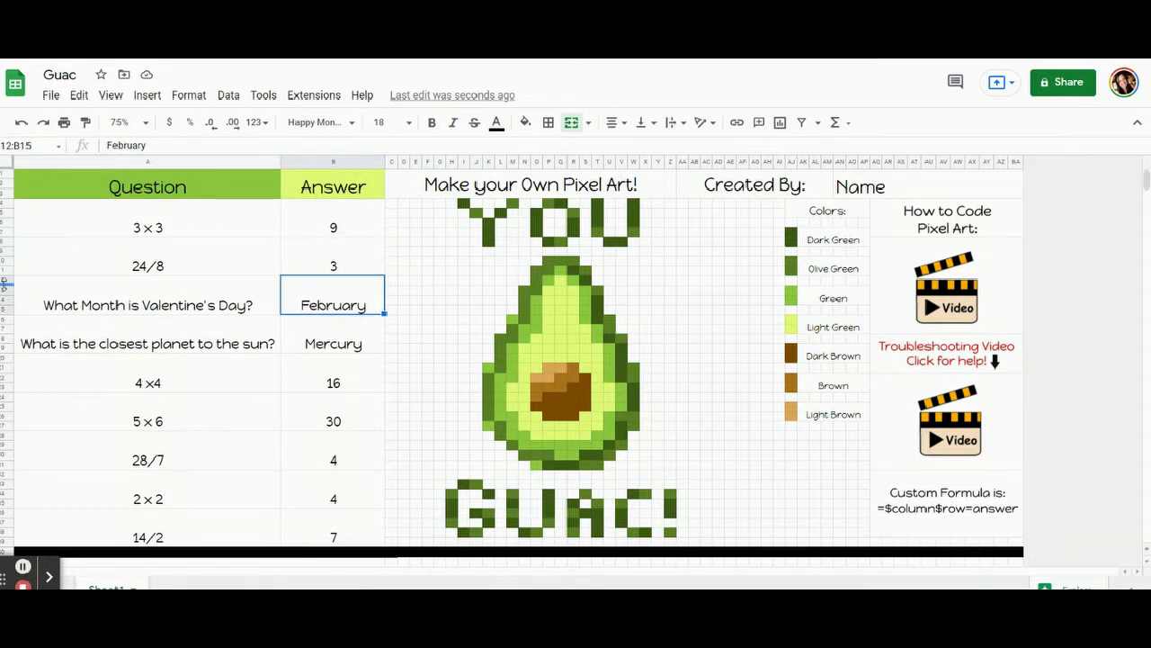
pyautogui.click(360, 299)
pyautogui.click(354, 228)
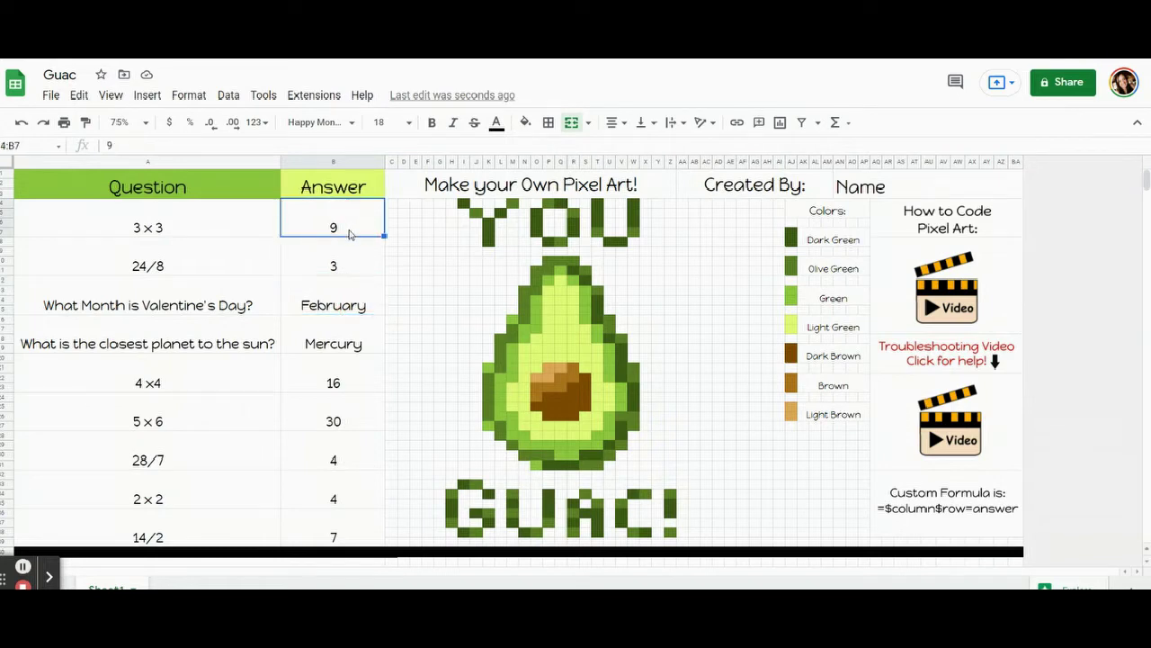
# Compare the custom formula pattern =$column$row=answer with the Answer column and its first three answer cells.
pyautogui.click(992, 504)
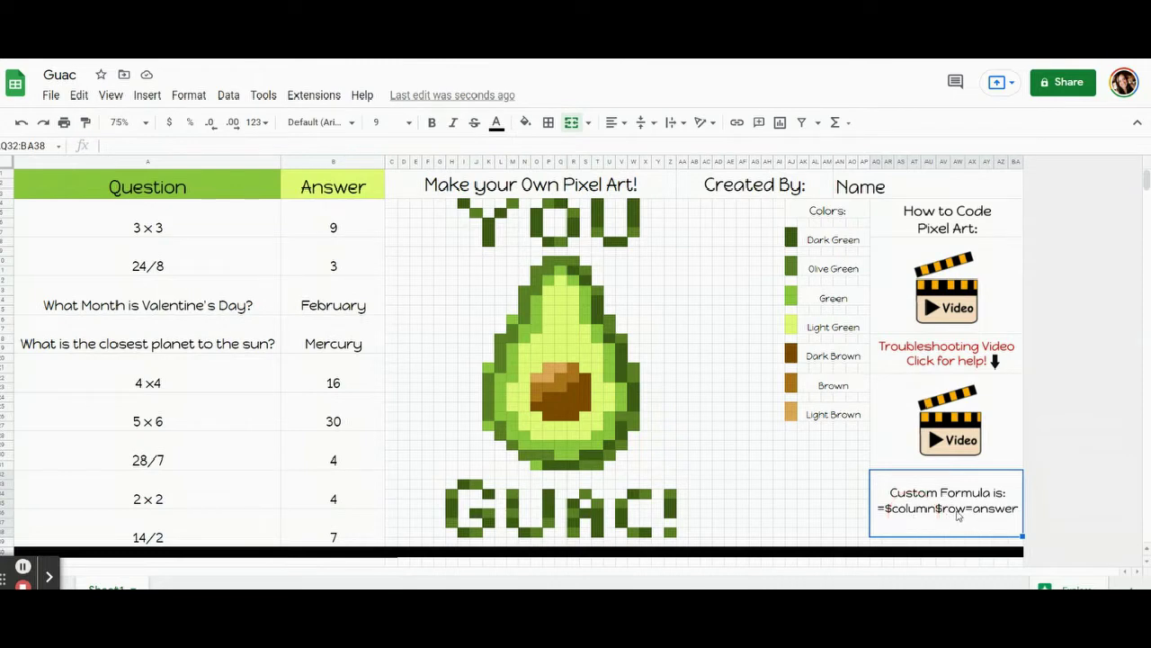
pyautogui.click(331, 162)
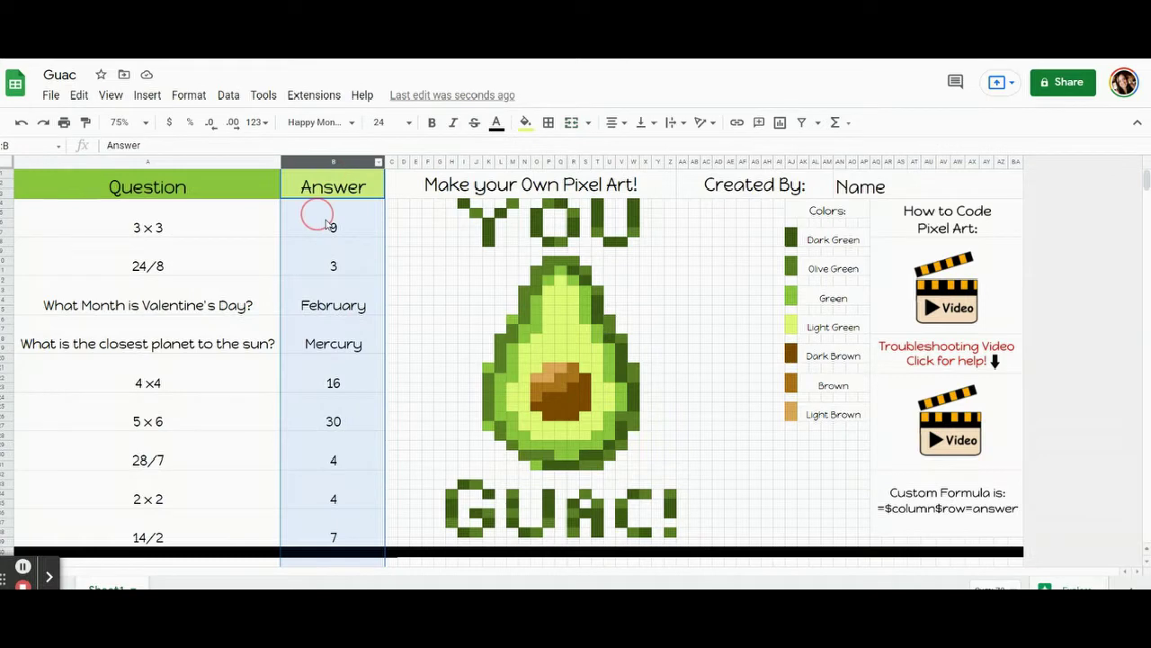
pyautogui.click(329, 223)
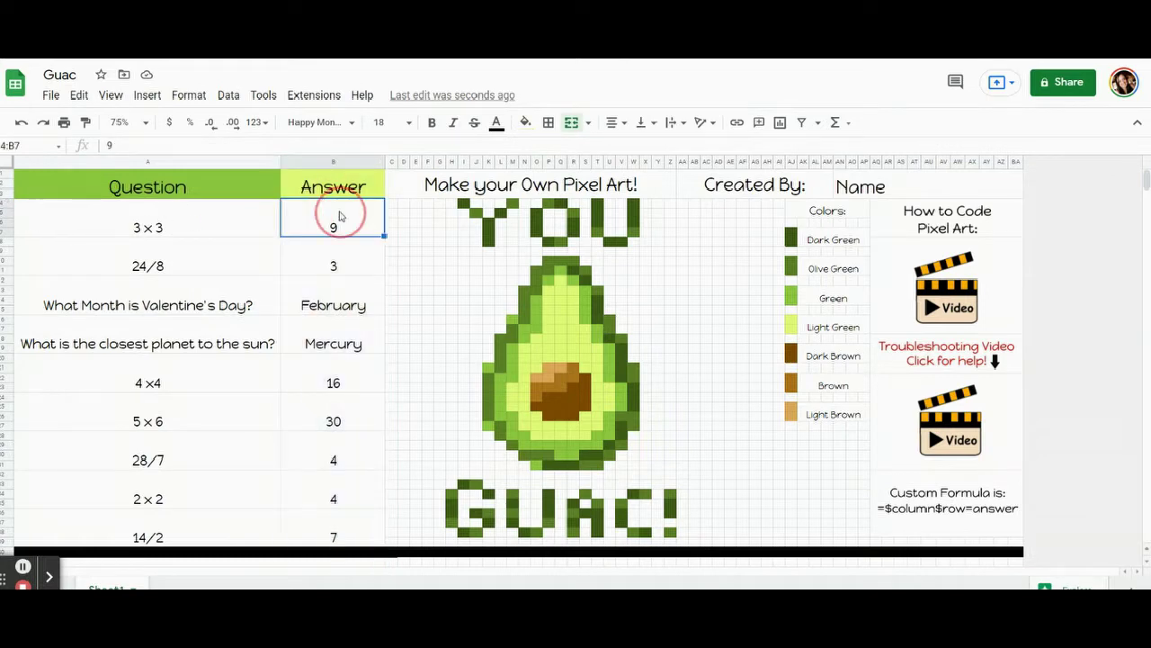
pyautogui.click(992, 510)
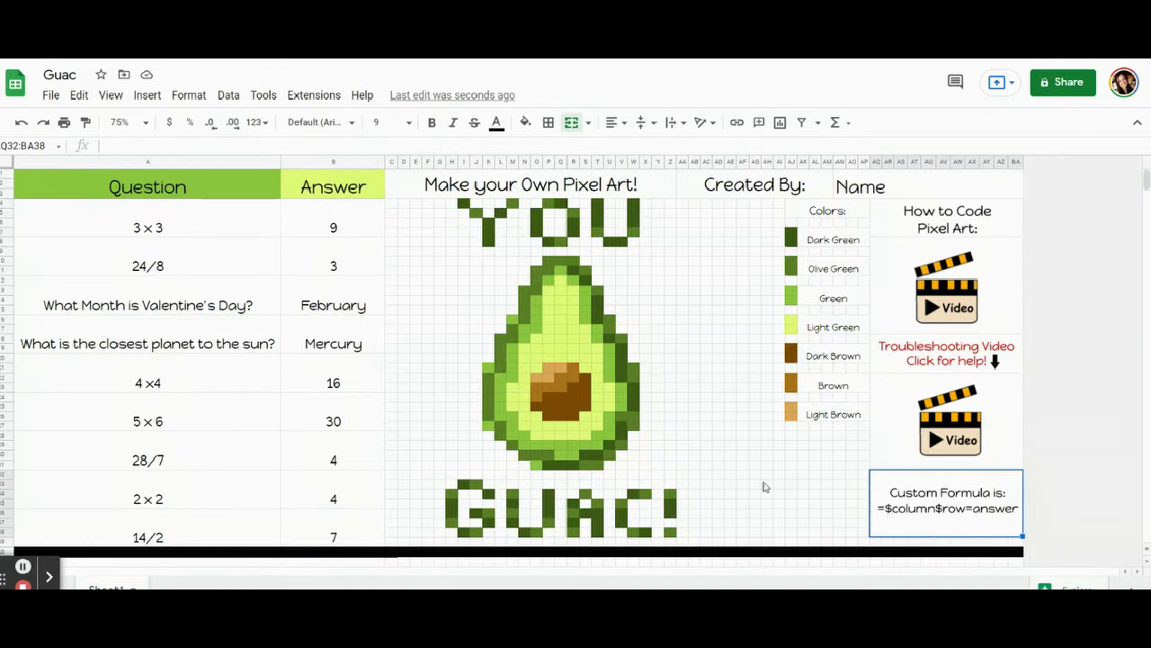
pyautogui.click(346, 227)
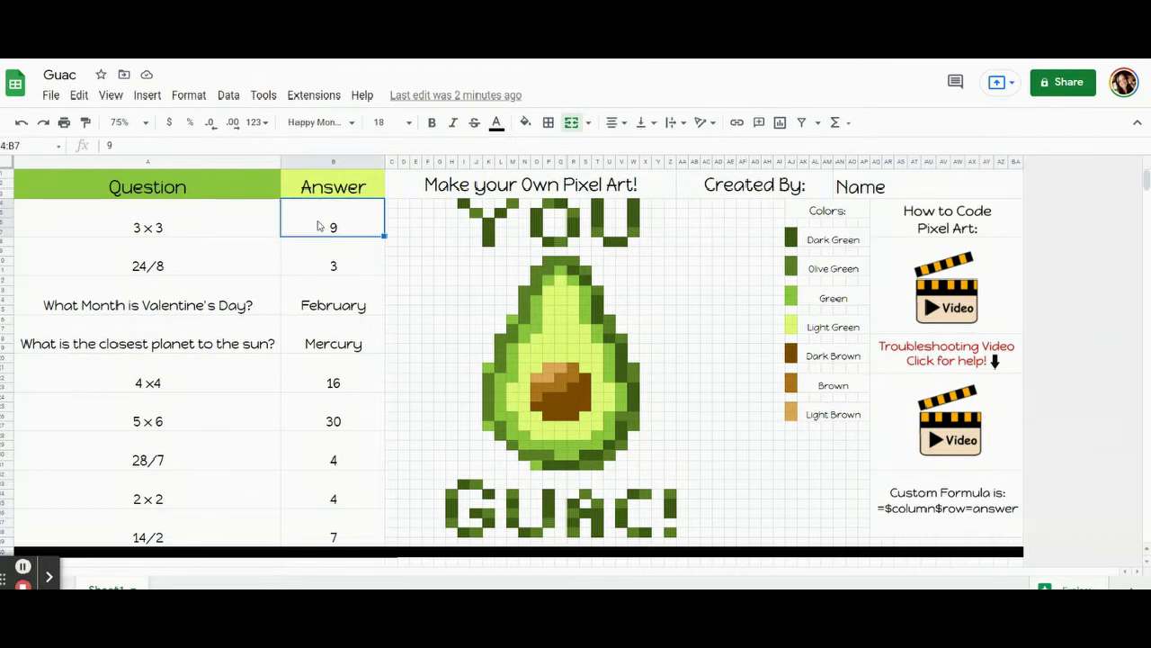
pyautogui.click(319, 257)
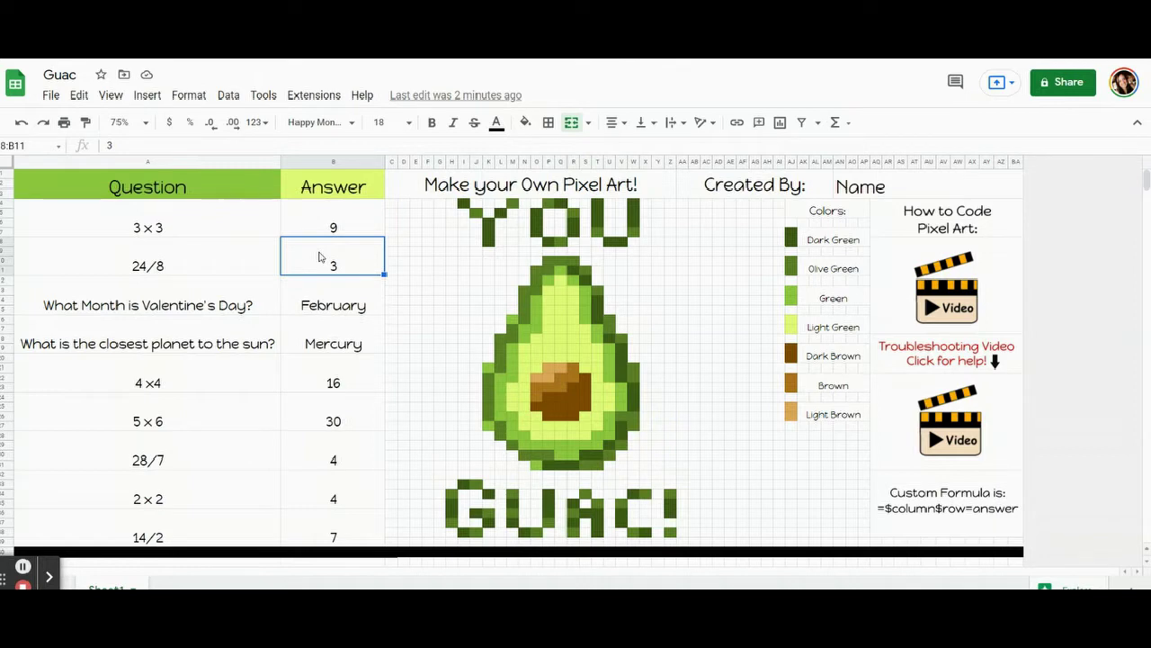
pyautogui.click(306, 298)
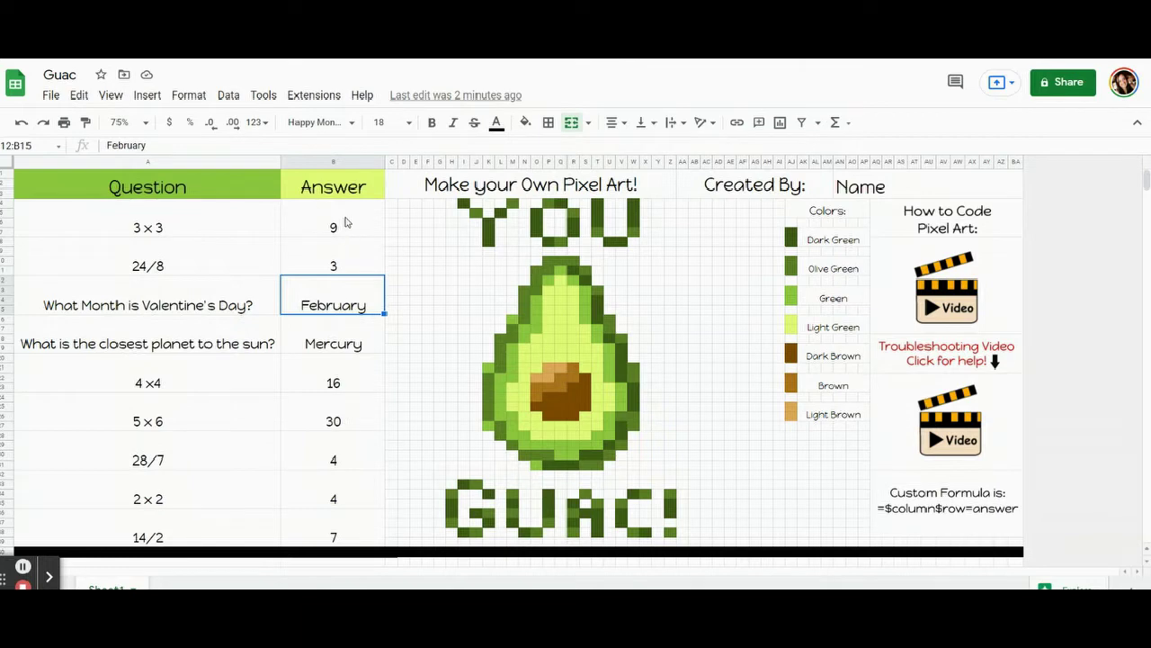
# Start a conditional formatting rule on the answer cell of 3 x 3 (B4:B7).
pyautogui.click(345, 221)
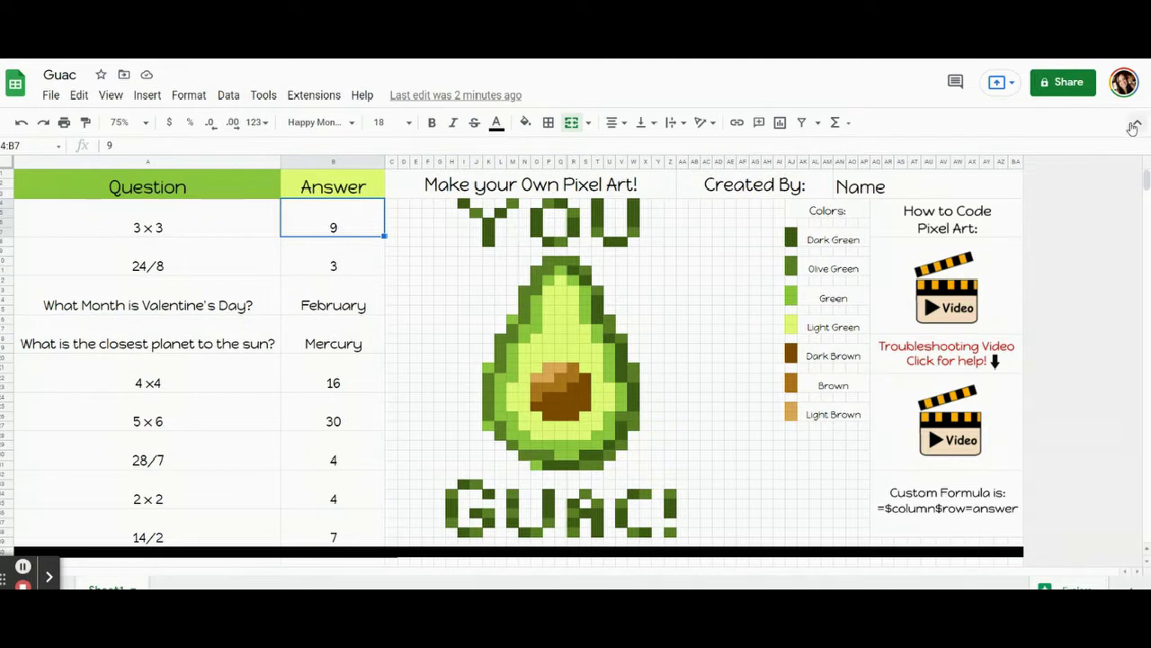
pyautogui.click(188, 96)
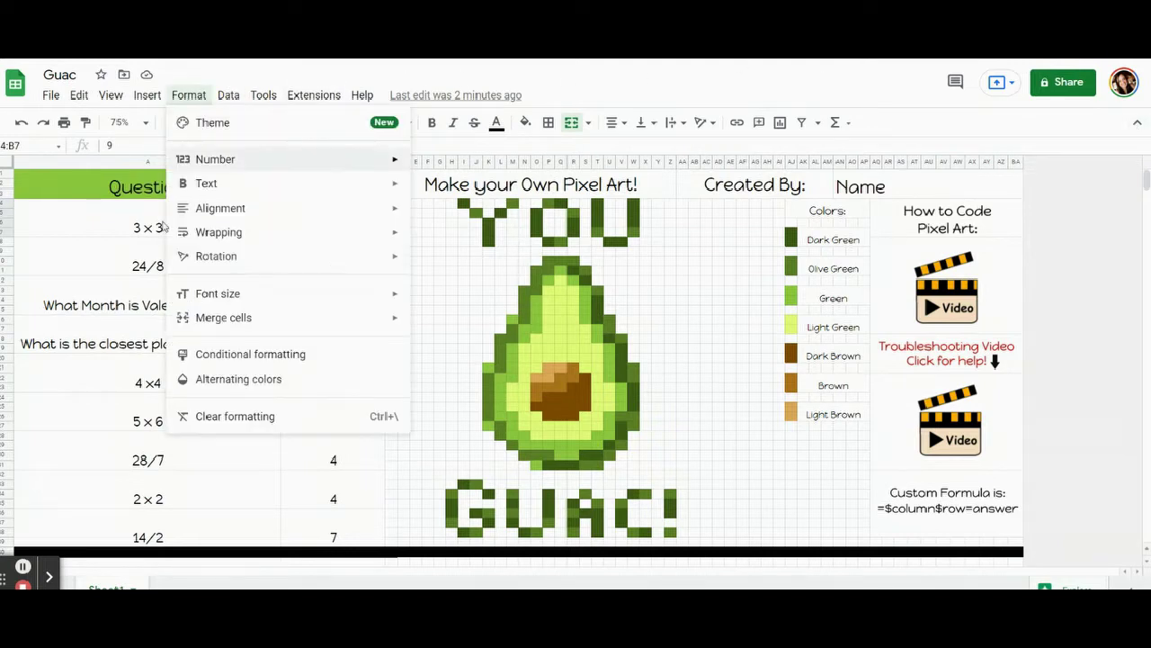
pyautogui.click(233, 358)
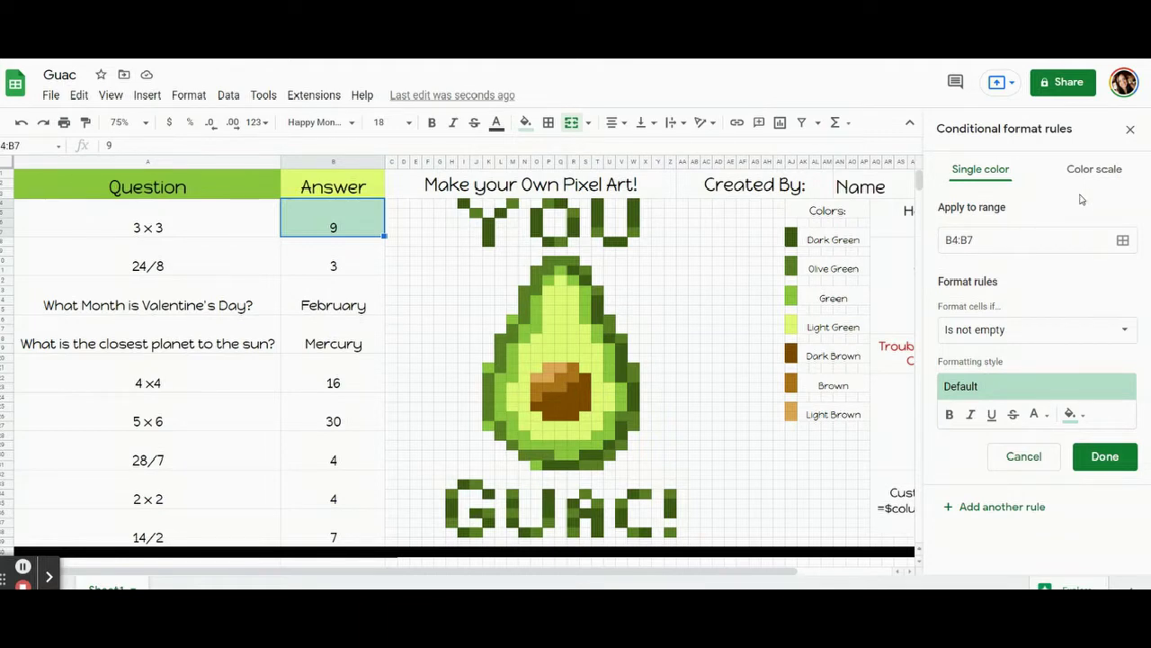
# Check which custom fill color the dark brown pixels of the avocado pit use.
pyautogui.click(1083, 422)
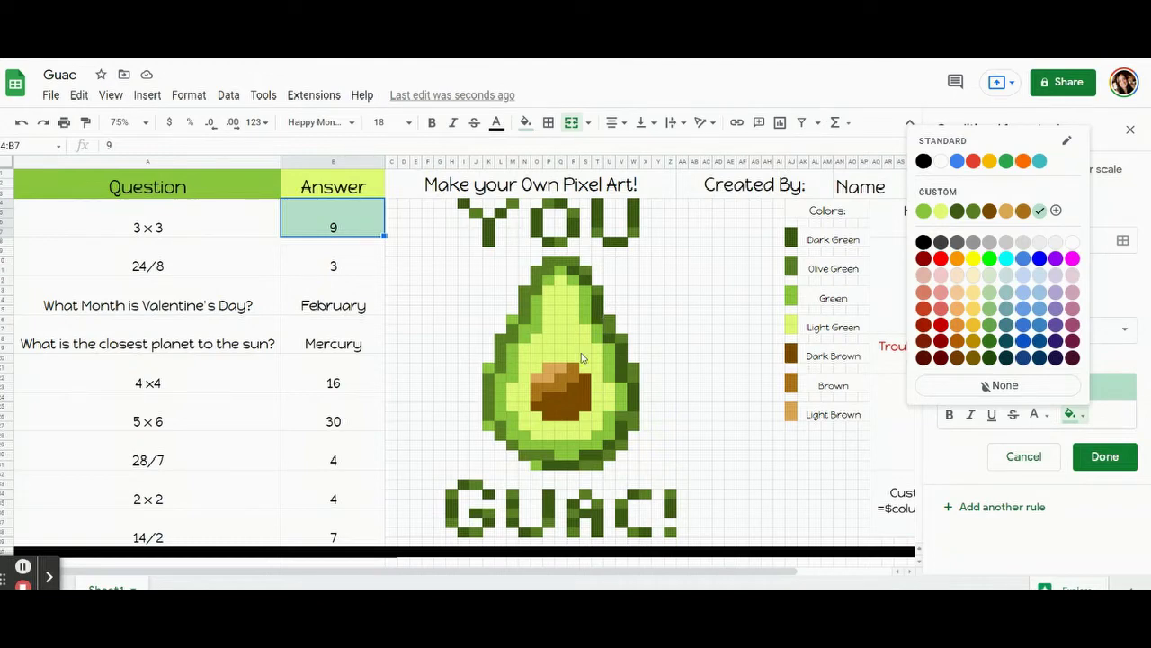
pyautogui.click(560, 398)
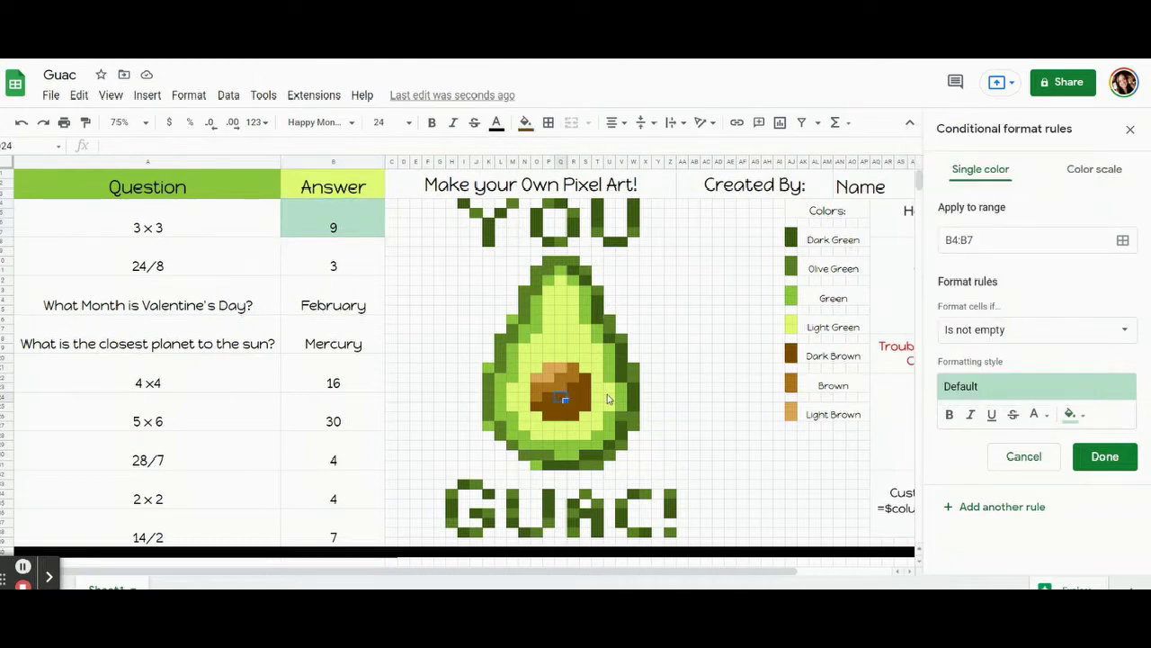
pyautogui.click(583, 390)
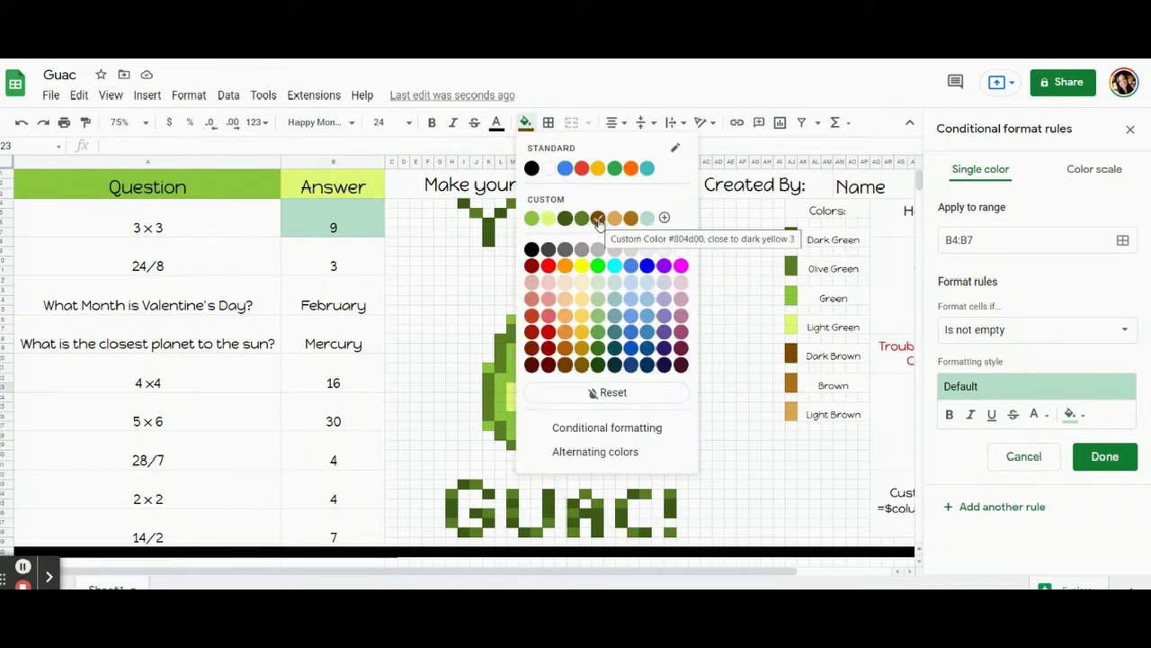
# Set the fill color of the B4:B7 rule to the custom dark brown used in the avocado pit.
pyautogui.click(418, 436)
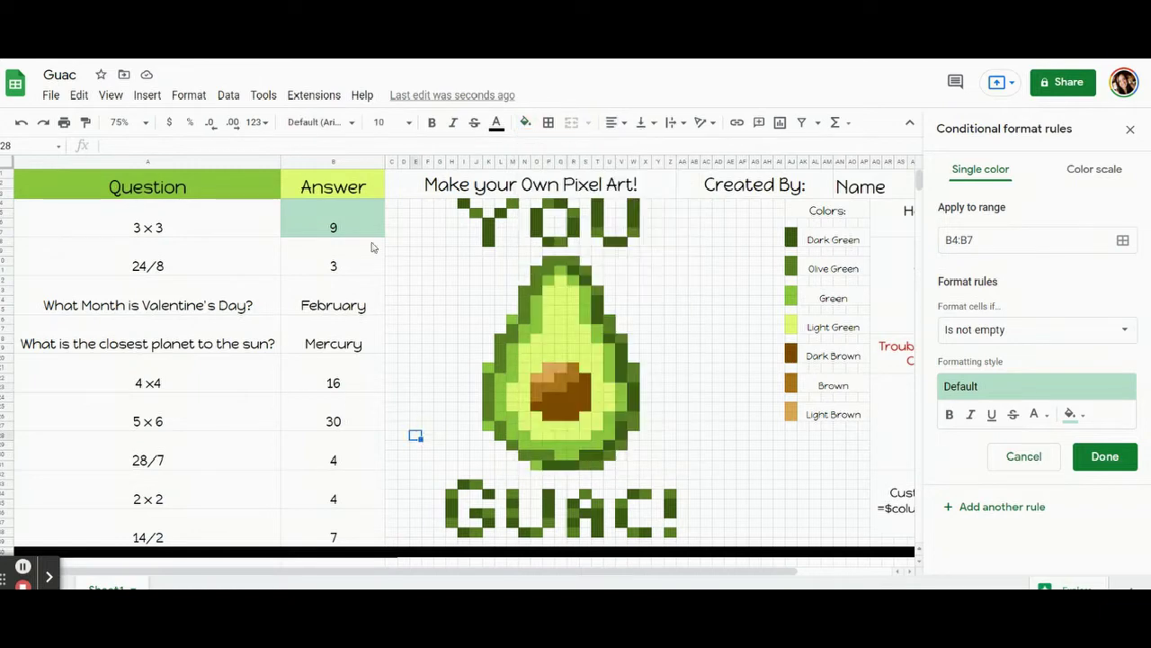
pyautogui.click(359, 222)
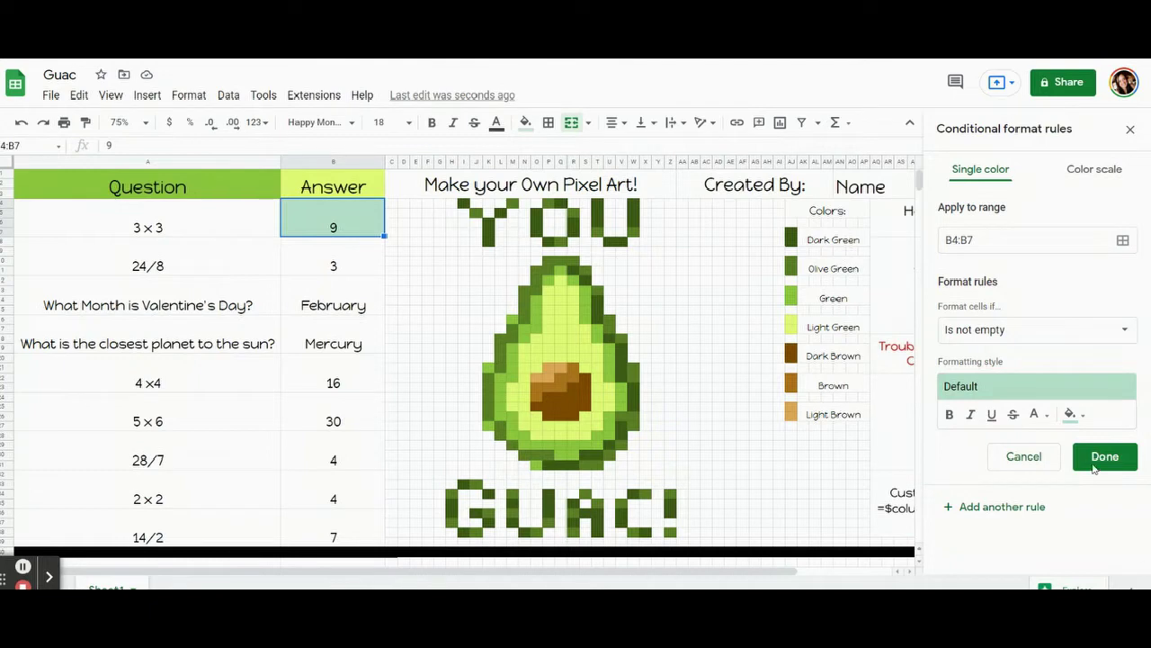
pyautogui.click(1071, 414)
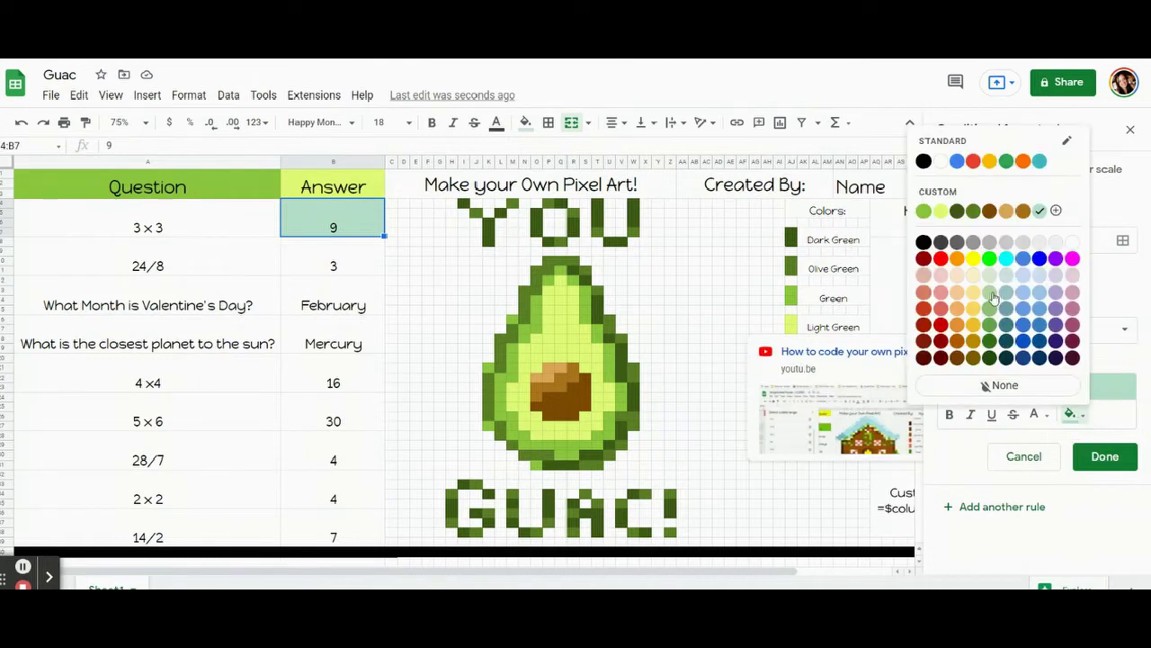
pyautogui.click(990, 211)
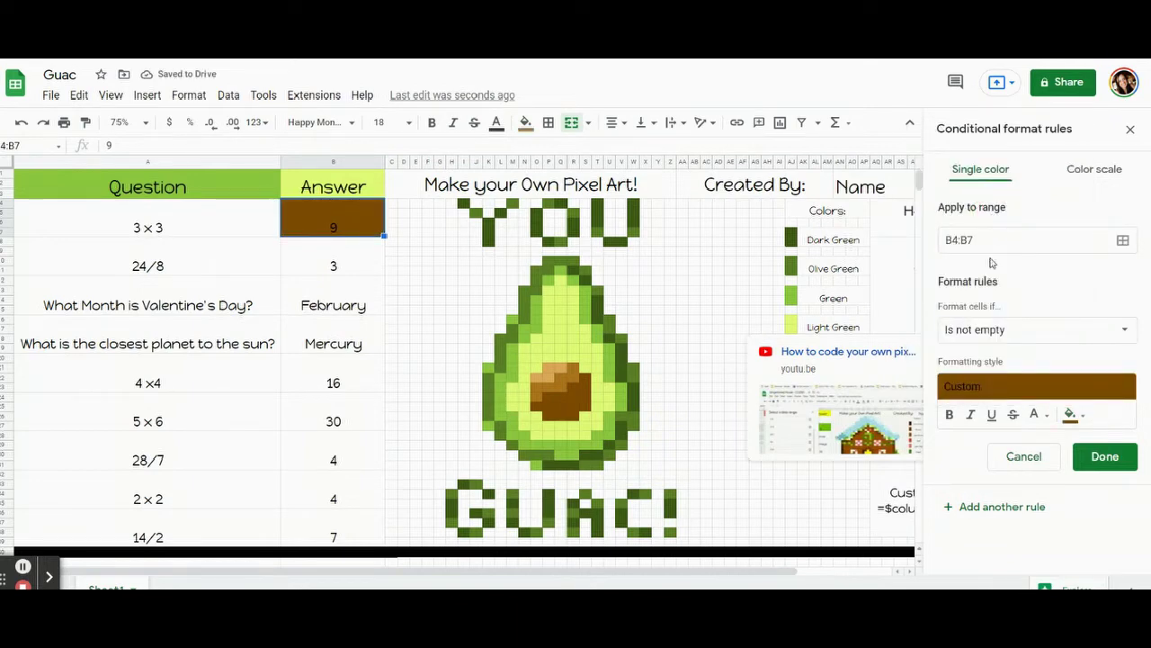
# Set the rule's condition to the custom formula =$b$4=9 and save the rule.
pyautogui.click(1010, 331)
pyautogui.scroll(-5, 1010, 332)
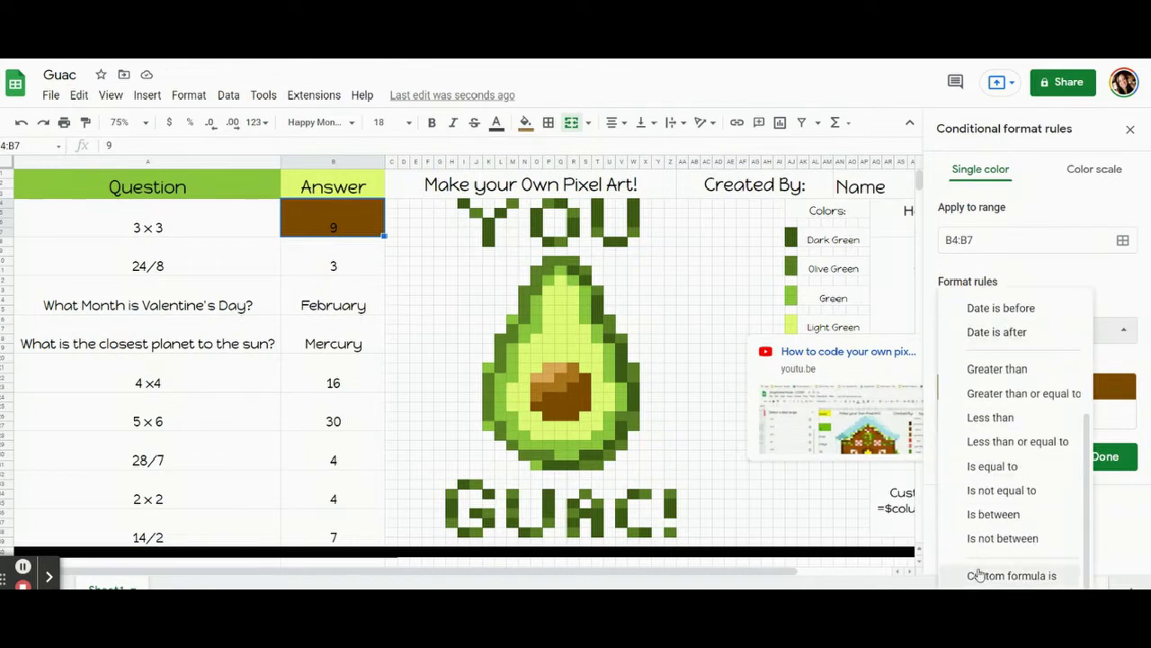
pyautogui.click(979, 575)
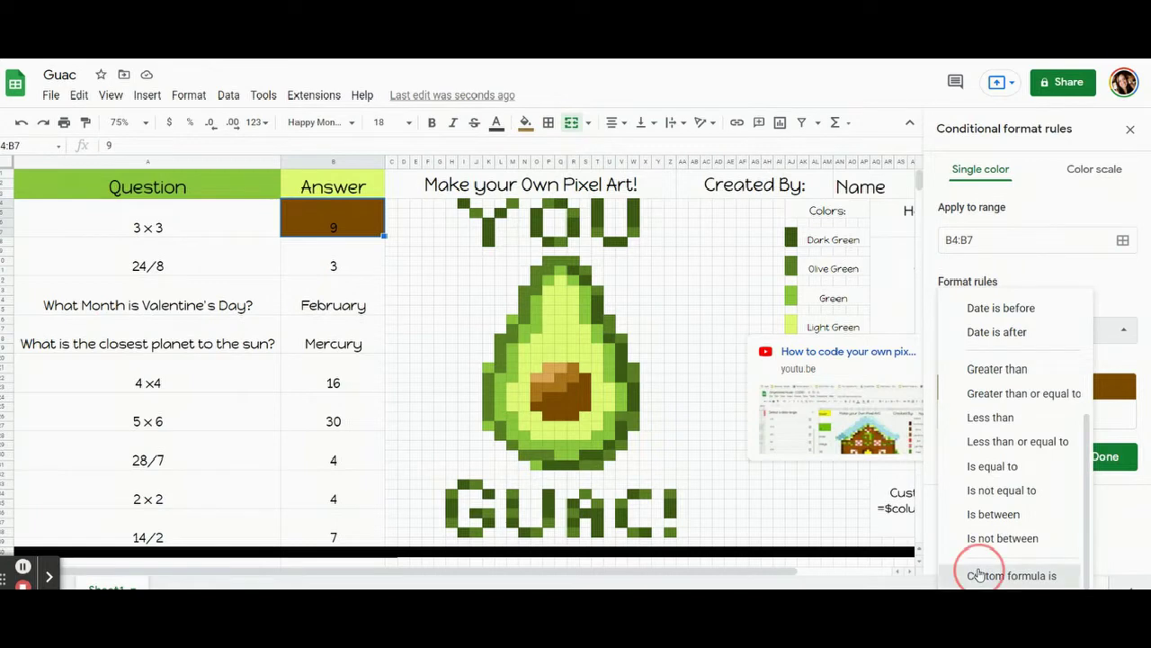
pyautogui.click(1003, 365)
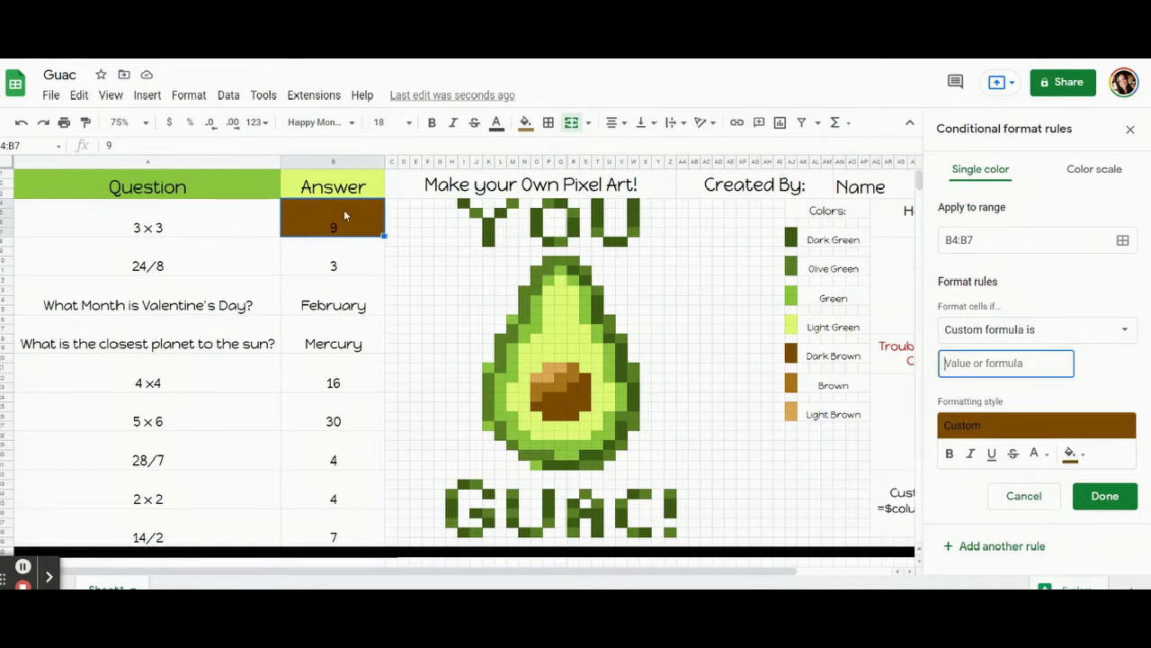
pyautogui.write('=$b$4=9')
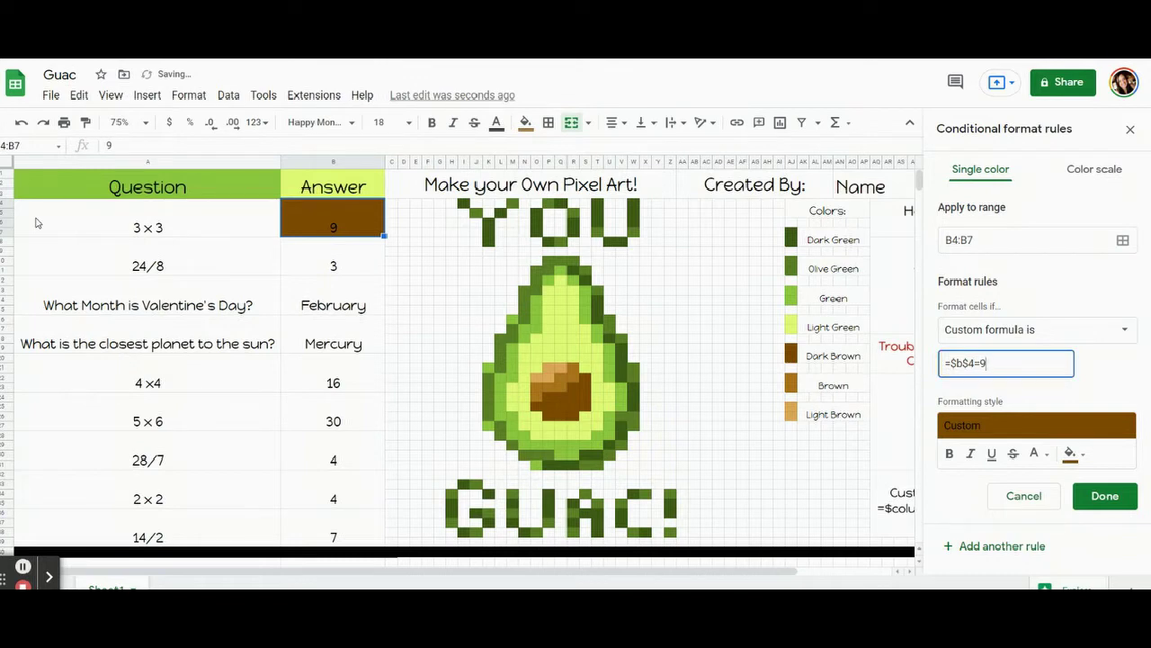
pyautogui.click(1109, 498)
# Test the rule by clearing the 3 x 3 answer and entering the wrong answer 5.
pyautogui.click(367, 315)
pyautogui.click(344, 218)
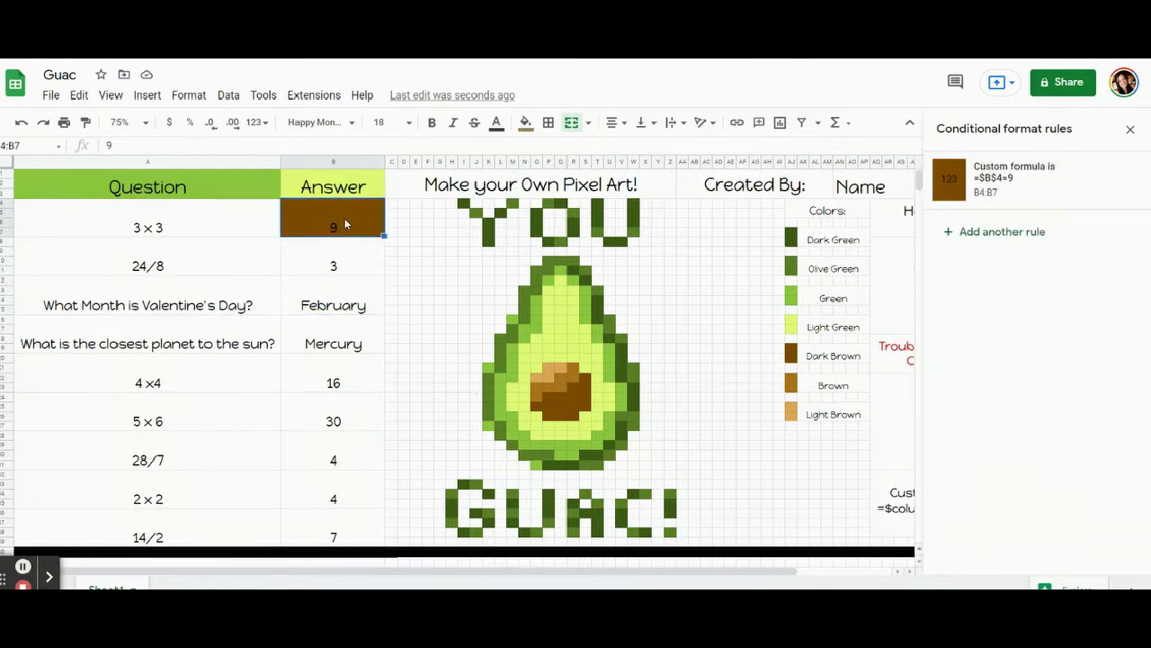
pyautogui.press('Delete')
pyautogui.click(324, 274)
pyautogui.click(340, 228)
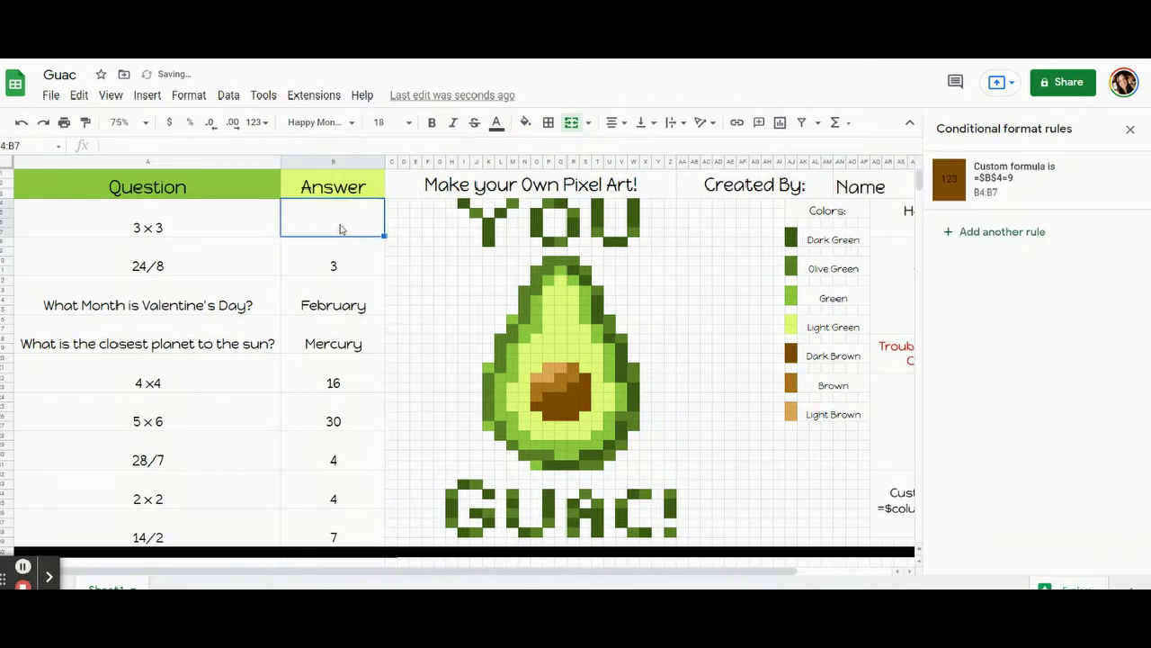
pyautogui.write('5')
pyautogui.click(310, 355)
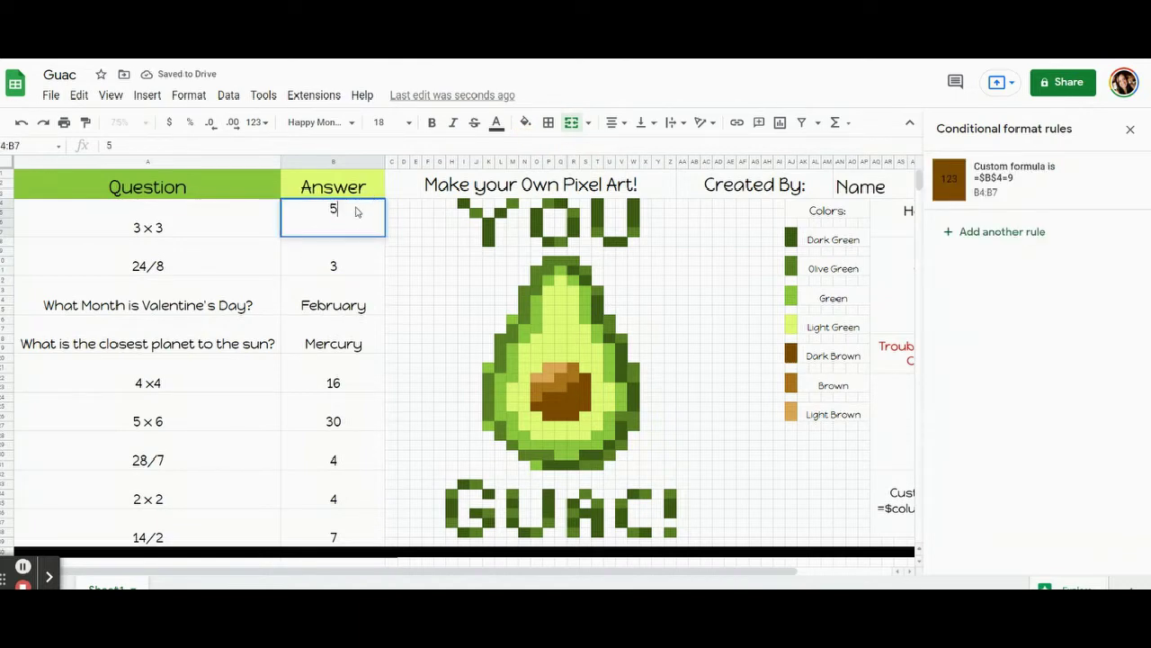
# Clear the wrong answer to 3 x 3 and enter the correct answer 9.
pyautogui.click(353, 214)
pyautogui.press('Delete')
pyautogui.click(336, 359)
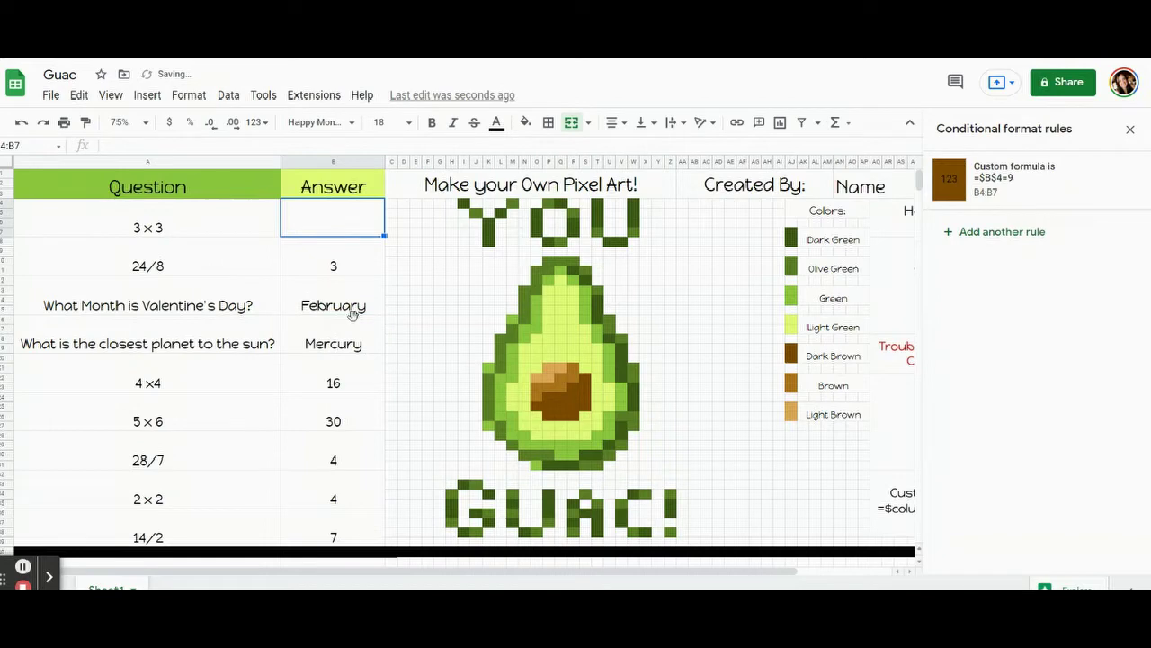
pyautogui.click(364, 228)
pyautogui.write('9')
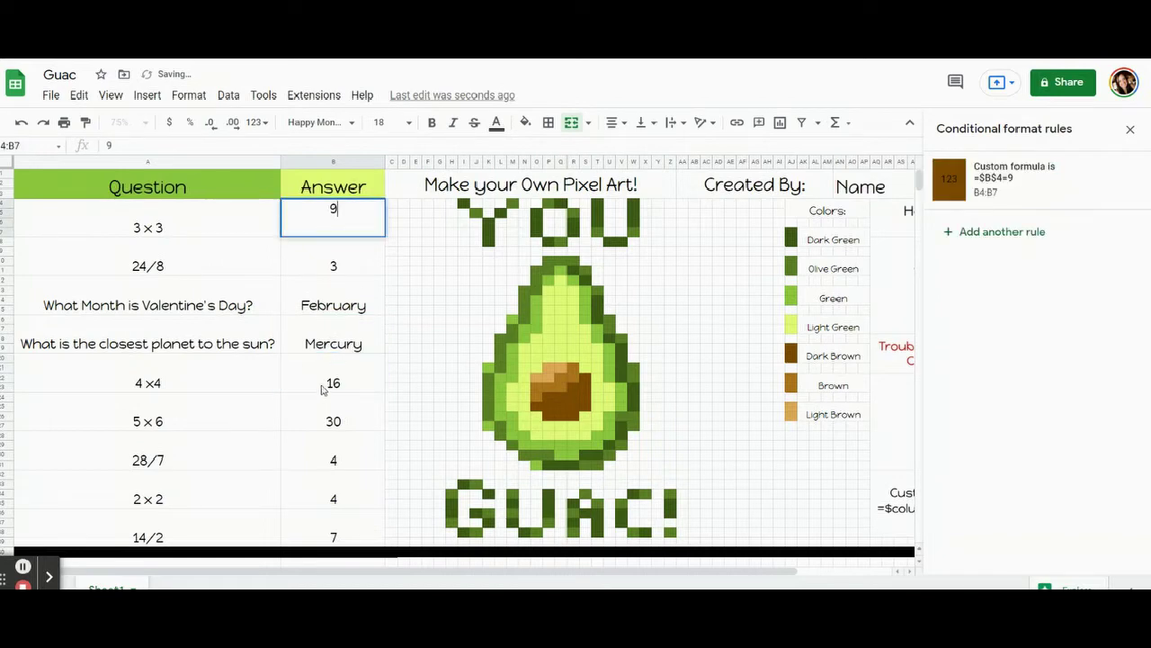
pyautogui.click(325, 385)
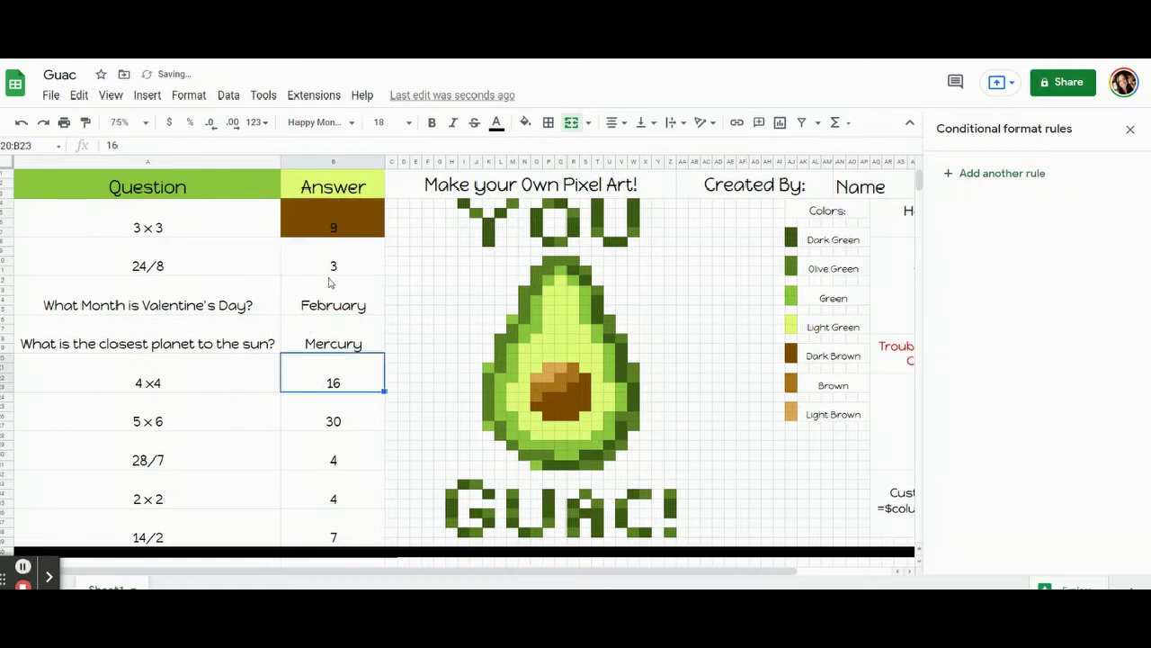
# Reopen the 3 x 3 answer's rule, start selecting its data ranges, and move the range dialog clear of the avocado.
pyautogui.click(358, 229)
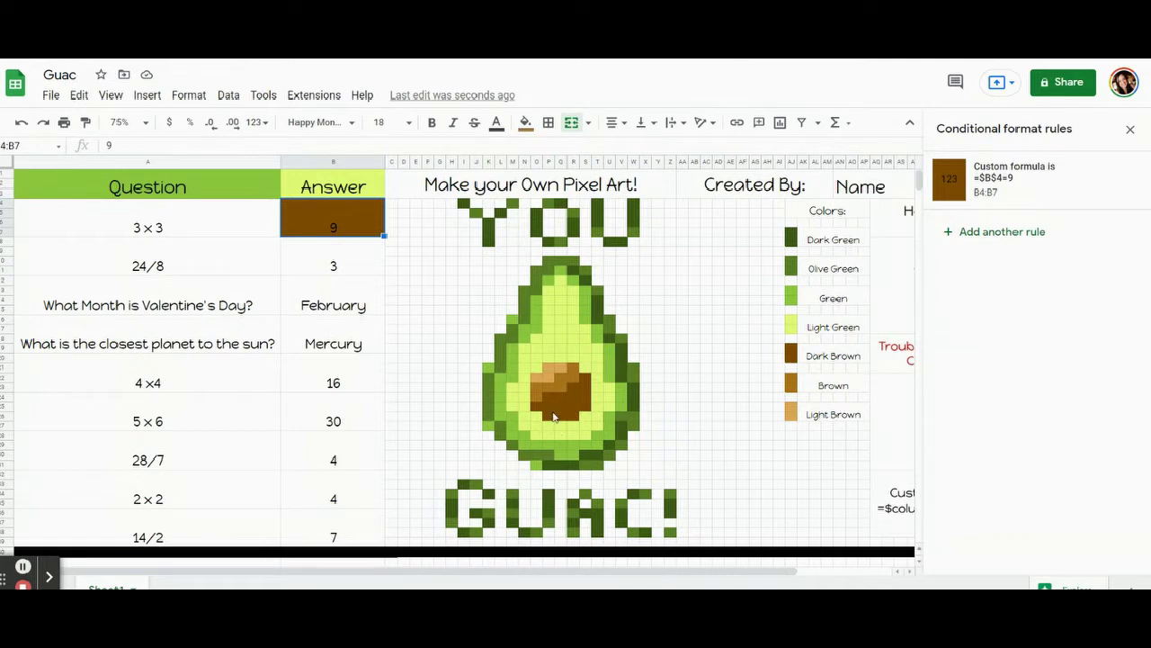
pyautogui.click(321, 230)
pyautogui.click(965, 211)
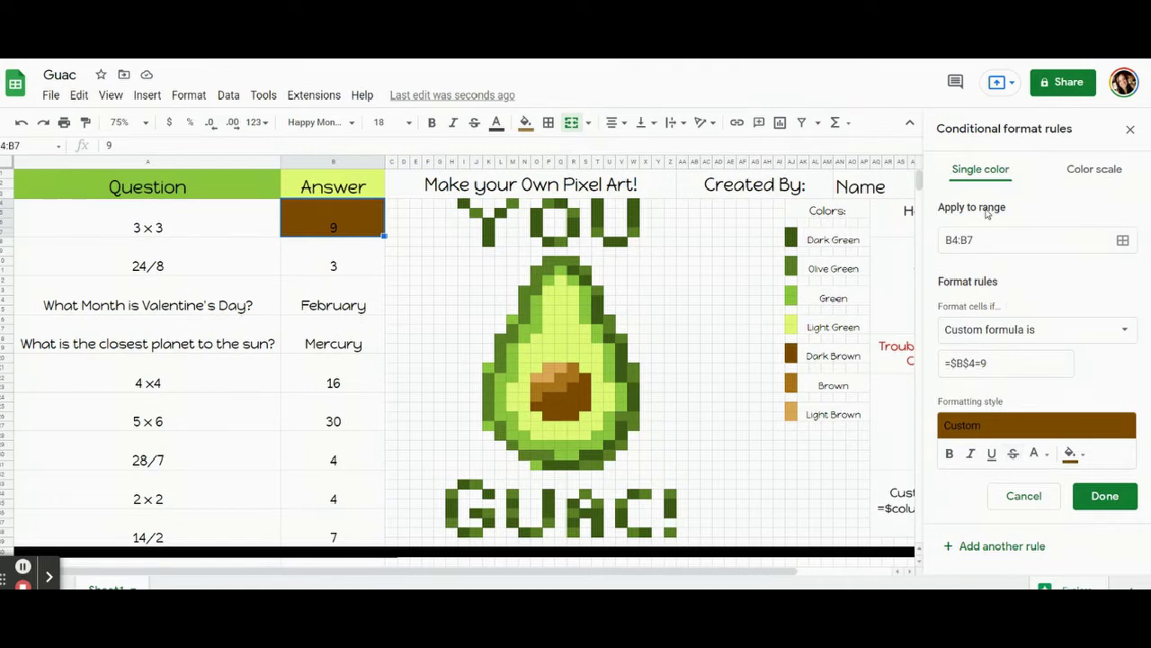
pyautogui.click(1123, 243)
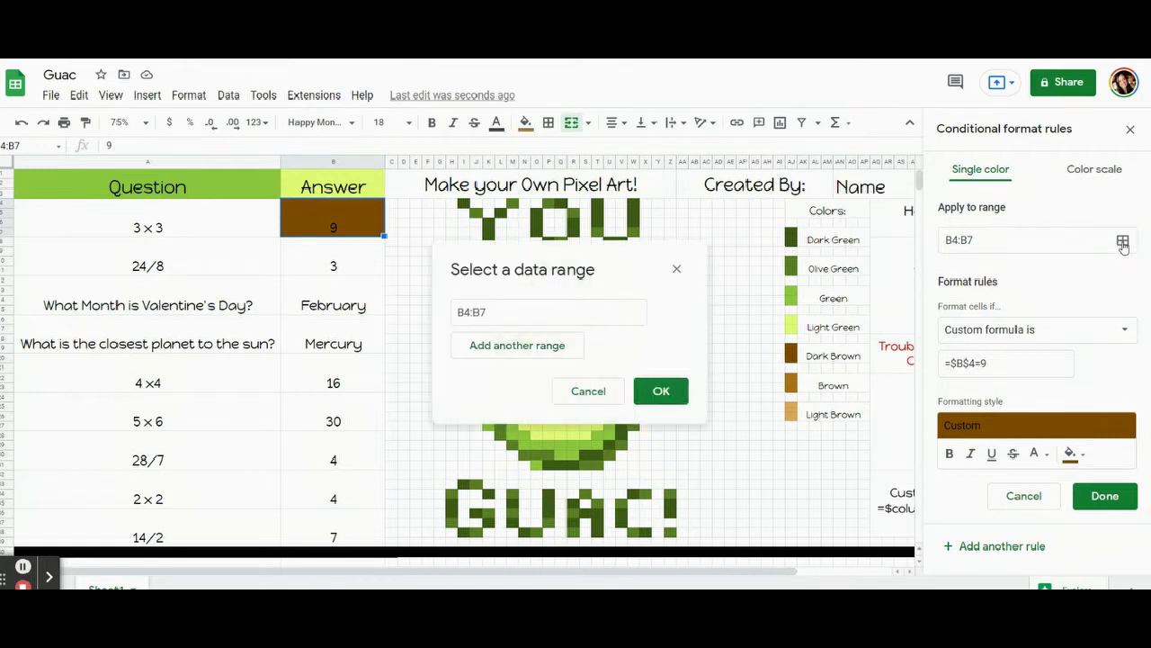
pyautogui.click(591, 260)
pyautogui.moveTo(591, 260); pyautogui.dragTo(207, 245)
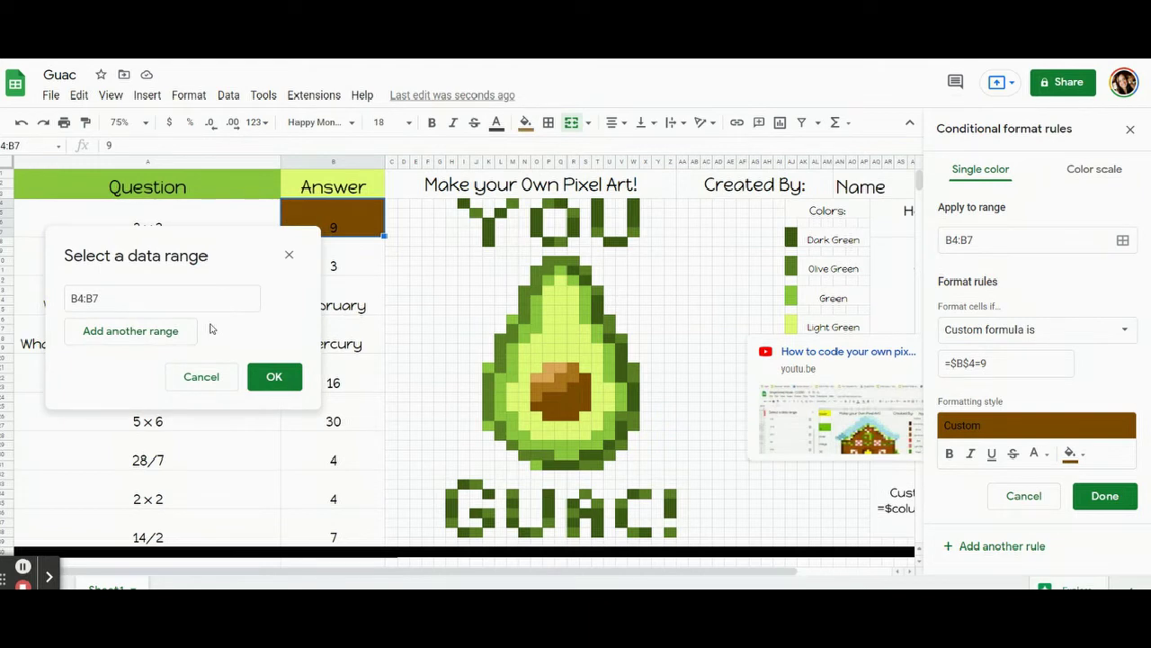
pyautogui.moveTo(218, 250); pyautogui.dragTo(215, 288)
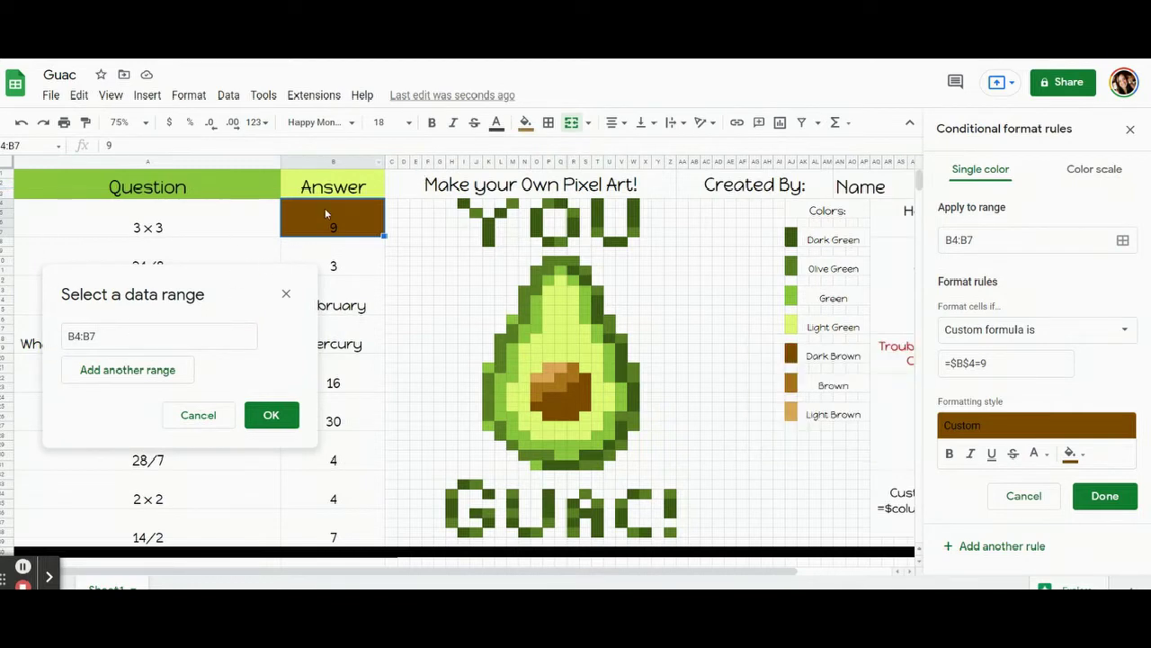
# Add the dark brown pit pixels S22:S24, R23:R24, P24:Q24 and O25:P25 to the rule's ranges.
pyautogui.keyDown('ctrl'); pyautogui.click(573, 387); pyautogui.keyUp('ctrl')
pyautogui.keyDown('ctrl'); pyautogui.click(584, 378); pyautogui.keyUp('ctrl')
pyautogui.keyDown('shift'); pyautogui.click(585, 396); pyautogui.keyUp('shift')
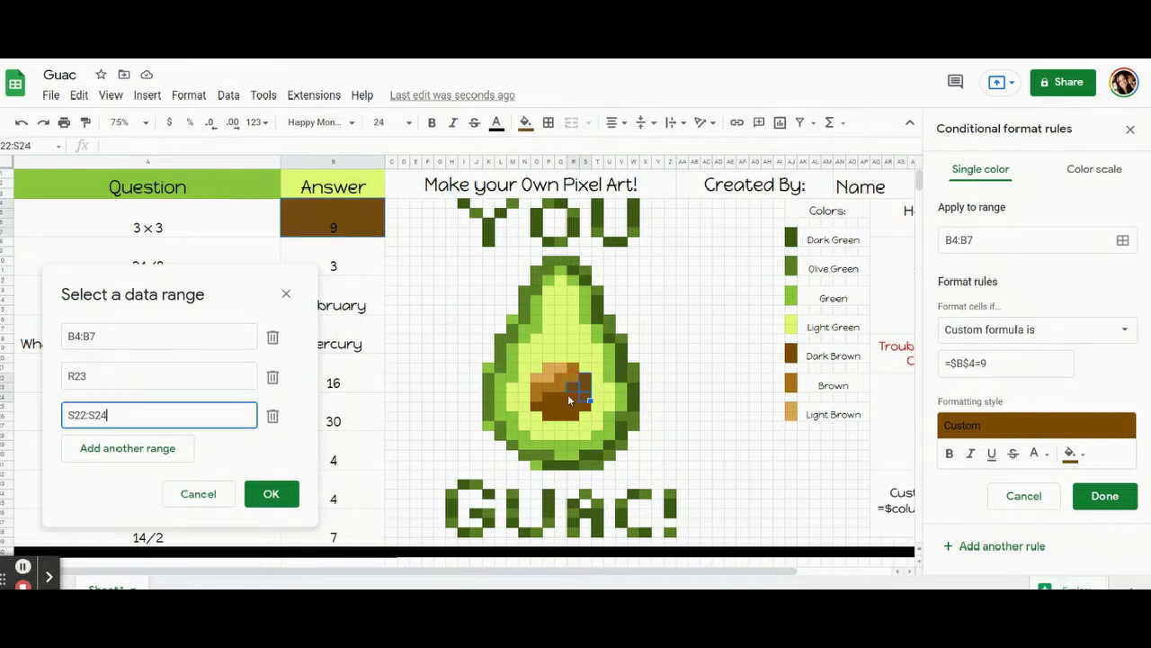
pyautogui.keyDown('ctrl'); pyautogui.click(564, 396); pyautogui.keyUp('ctrl')
pyautogui.moveTo(573, 385); pyautogui.dragTo(573, 396)
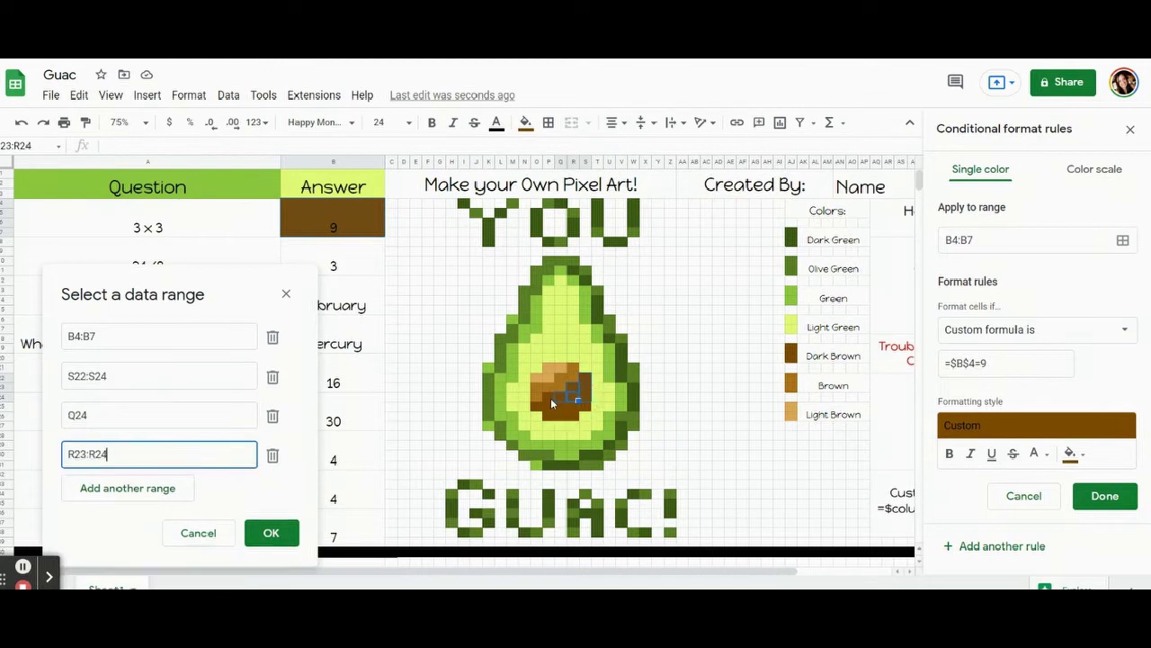
pyautogui.keyDown('shift'); pyautogui.click(553, 397); pyautogui.keyUp('shift')
pyautogui.keyDown('ctrl'); pyautogui.click(544, 404); pyautogui.keyUp('ctrl')
pyautogui.keyDown('shift'); pyautogui.click(553, 404); pyautogui.keyUp('shift')
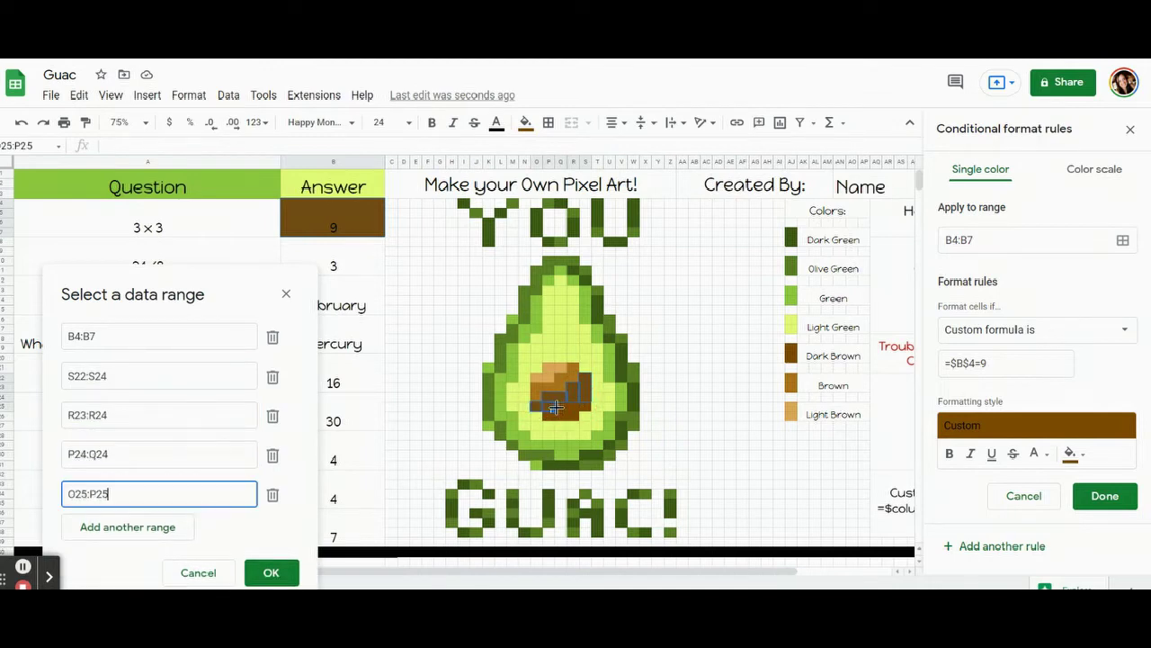
# Extend the pit ranges to O25:Q25, S22:S25 and R23:R26, and add P26:Q26.
pyautogui.keyDown('shift'); pyautogui.click(563, 407); pyautogui.keyUp('shift')
pyautogui.keyDown('shift'); pyautogui.click(589, 410); pyautogui.keyUp('shift')
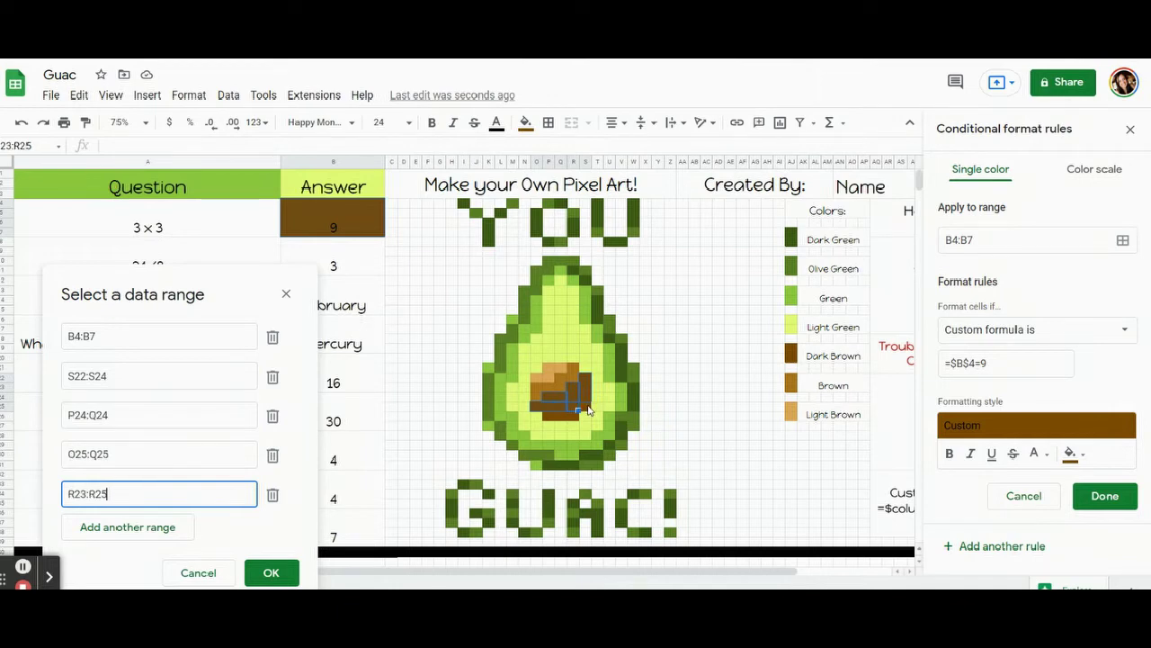
pyautogui.keyDown('shift'); pyautogui.click(588, 410); pyautogui.keyUp('shift')
pyautogui.keyDown('shift'); pyautogui.click(577, 420); pyautogui.keyUp('shift')
pyautogui.keyDown('ctrl'); pyautogui.click(552, 420); pyautogui.keyUp('ctrl')
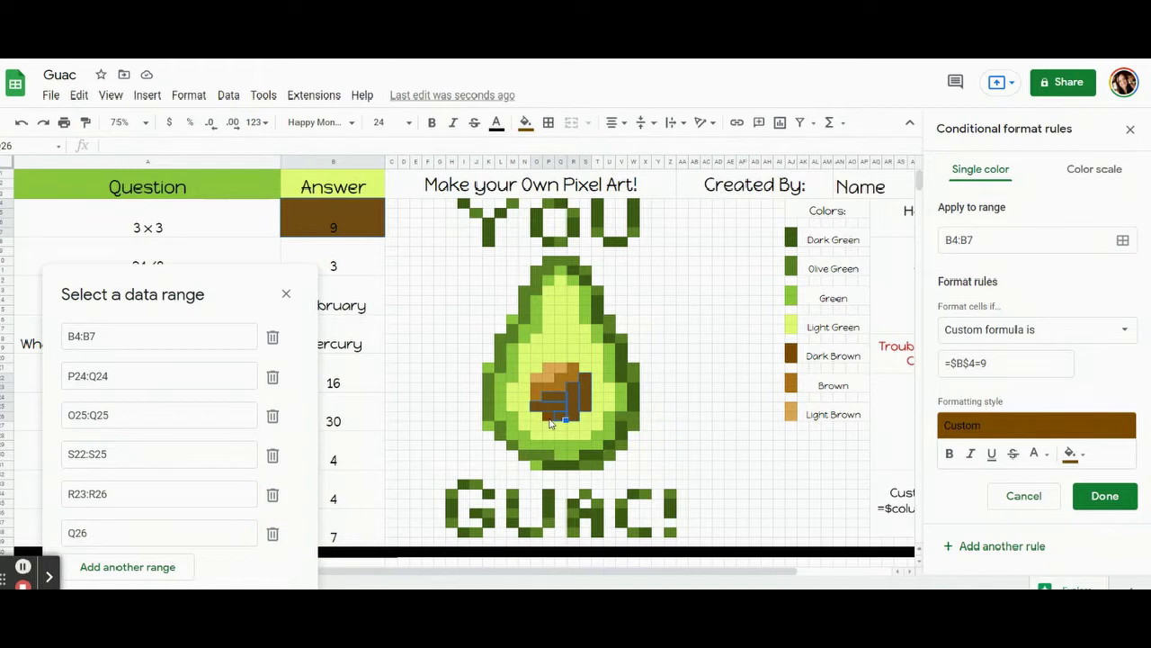
pyautogui.keyDown('shift'); pyautogui.click(541, 420); pyautogui.keyUp('shift')
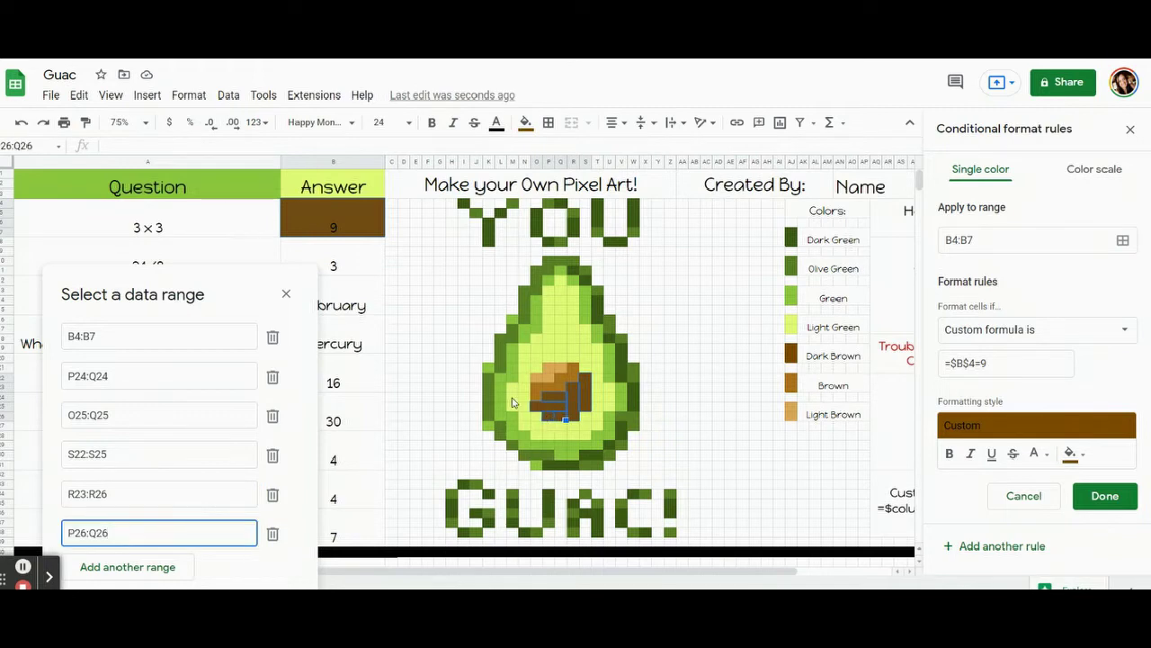
# Drop the stray light green cell M24 from the ranges, confirm the data range selection, and save the rule.
pyautogui.keyDown('ctrl'); pyautogui.click(512, 400); pyautogui.keyUp('ctrl')
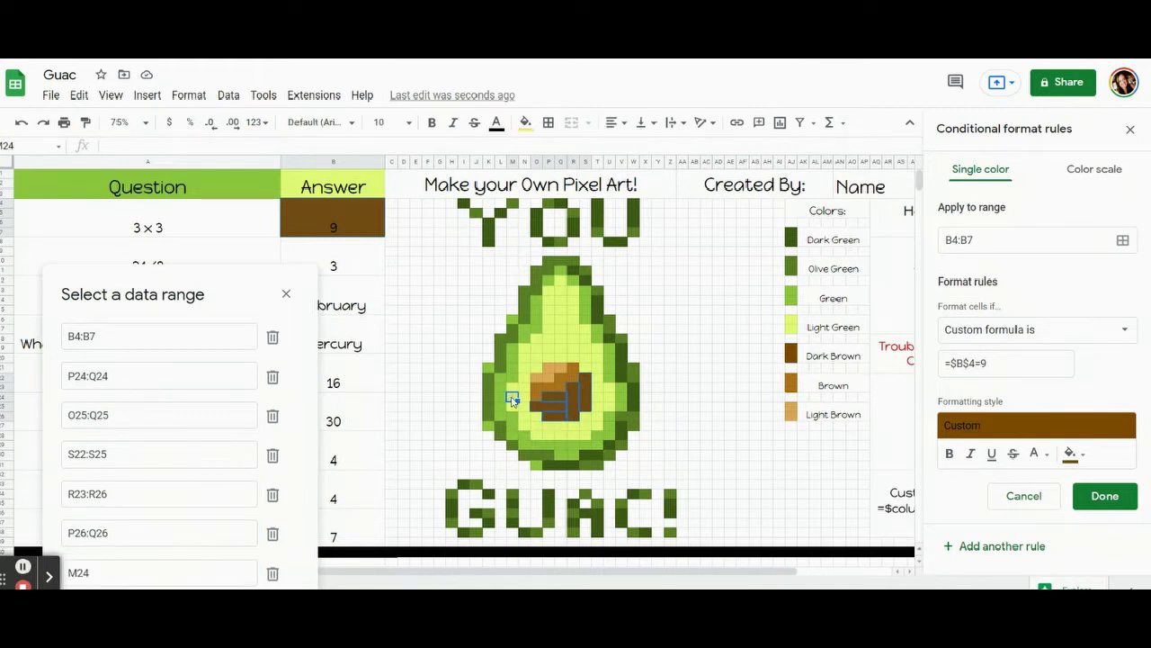
pyautogui.keyDown('ctrl'); pyautogui.click(512, 400); pyautogui.keyUp('ctrl')
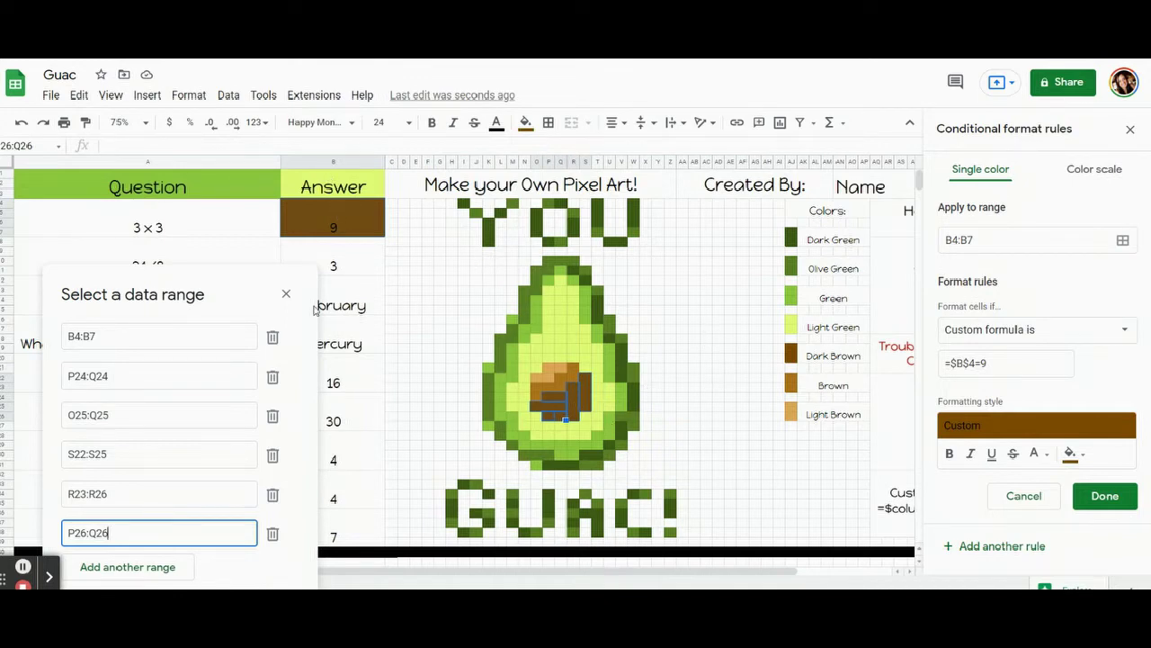
pyautogui.moveTo(221, 280); pyautogui.dragTo(233, 143)
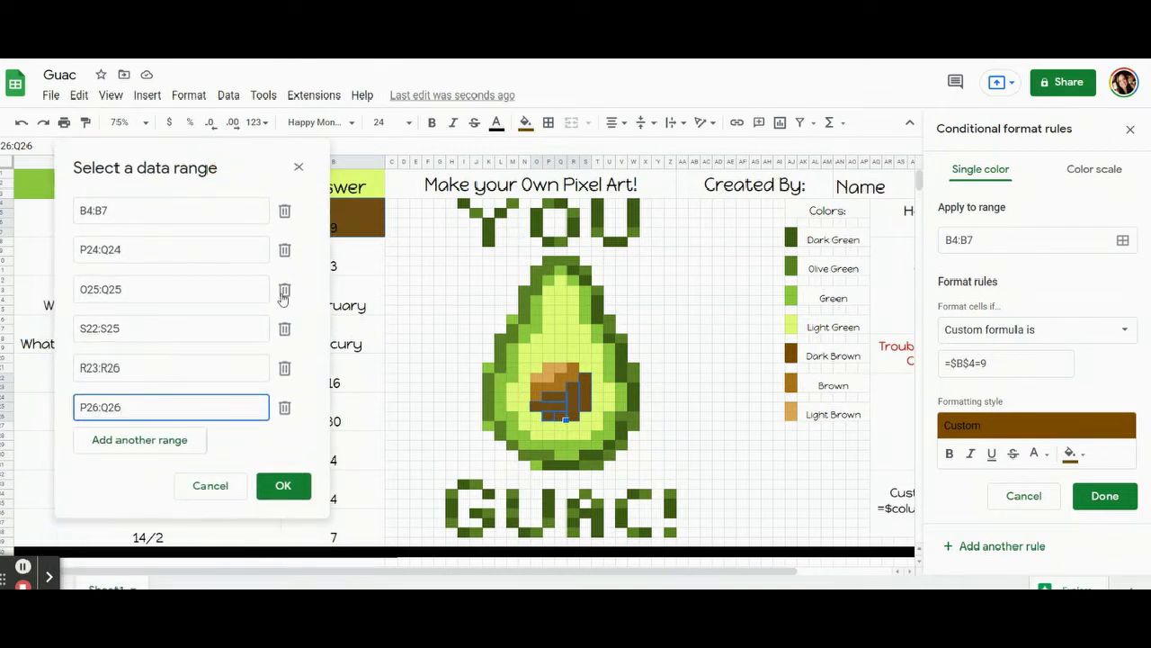
pyautogui.click(283, 486)
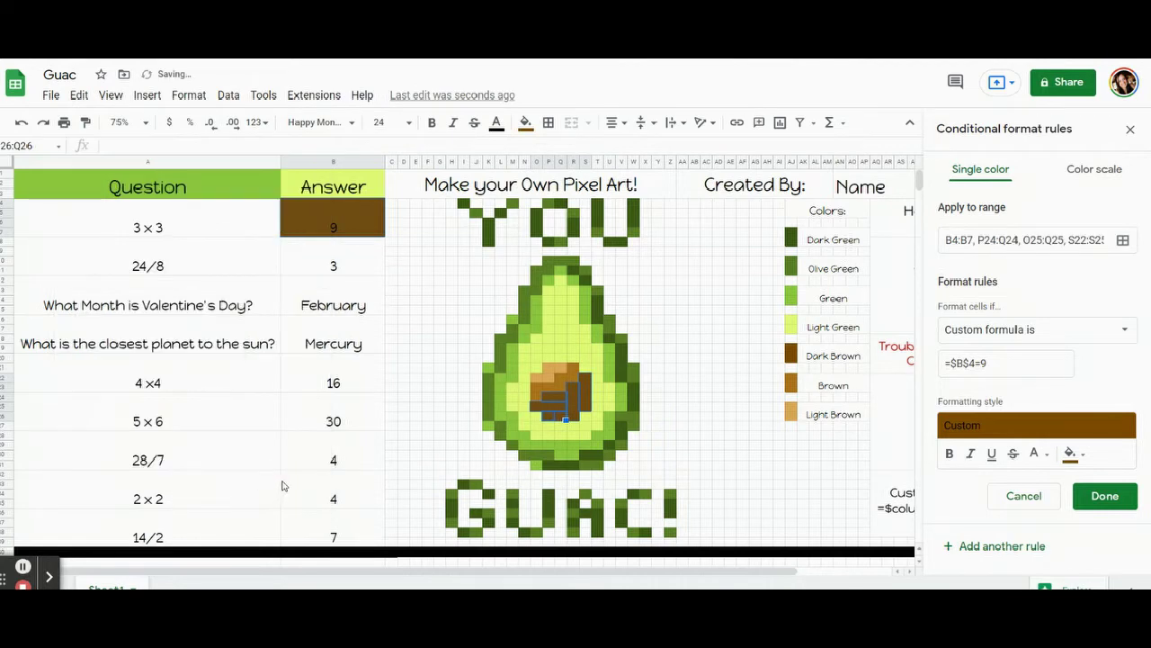
pyautogui.click(1115, 497)
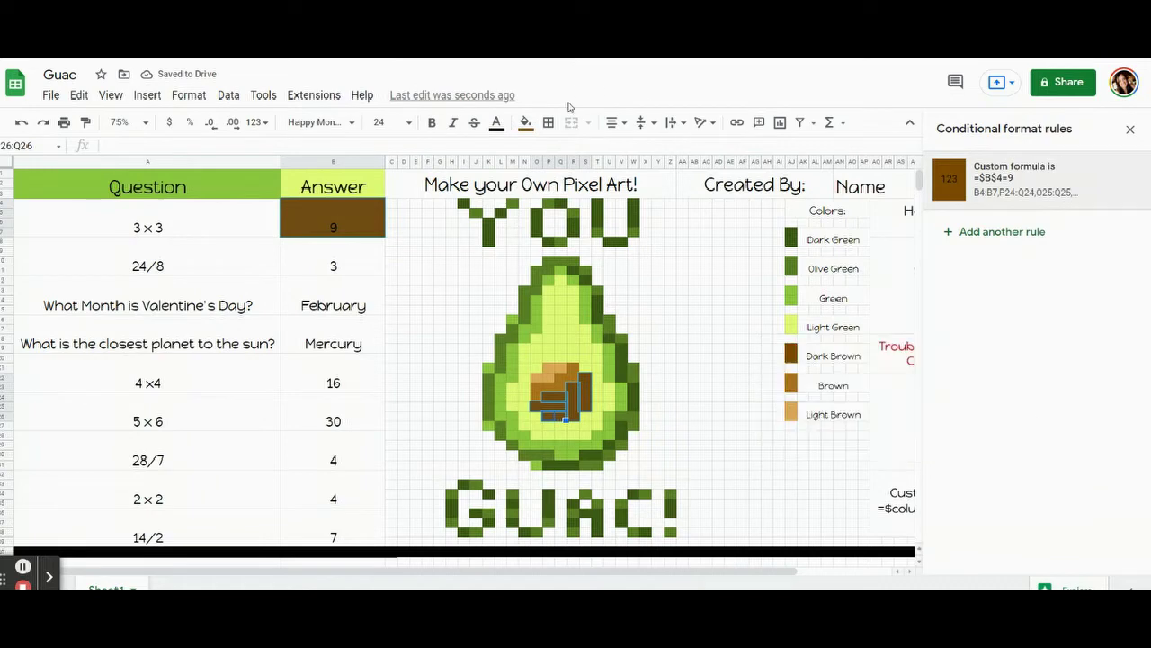
# Reset the manual fill color of the selected dark brown pixels and the 3 x 3 answer cell.
pyautogui.click(531, 125)
pyautogui.click(597, 389)
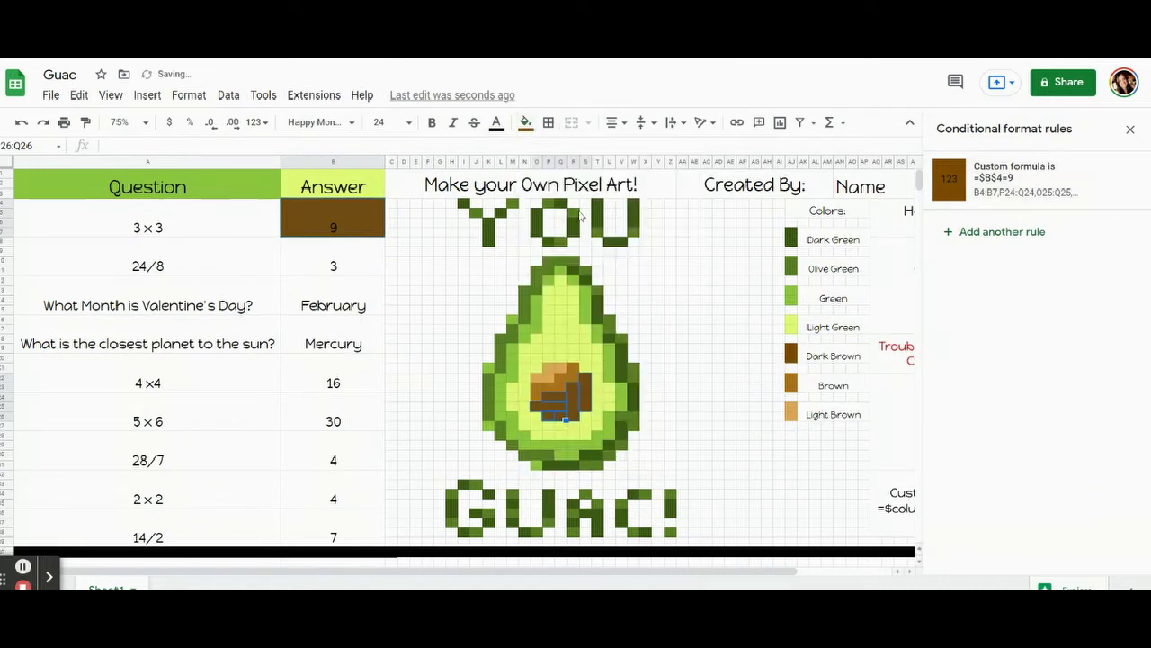
pyautogui.click(405, 331)
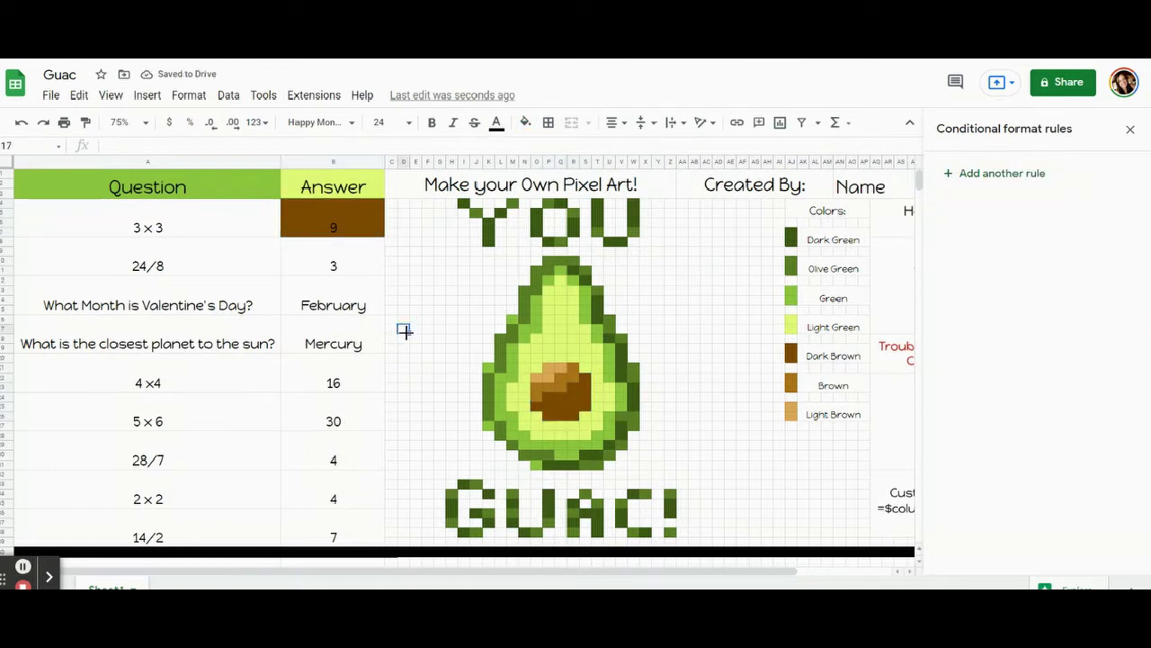
# Delete the answer to 3 x 3 to test whether the dark brown pit pixels depend on it.
pyautogui.click(336, 224)
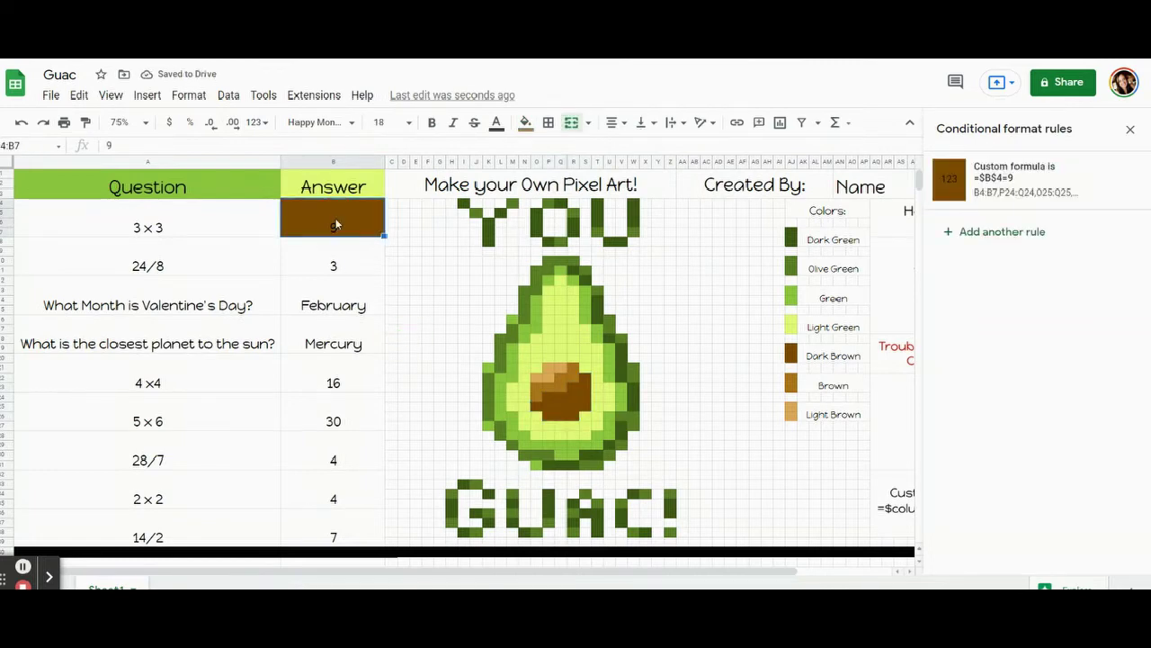
pyautogui.press('Delete')
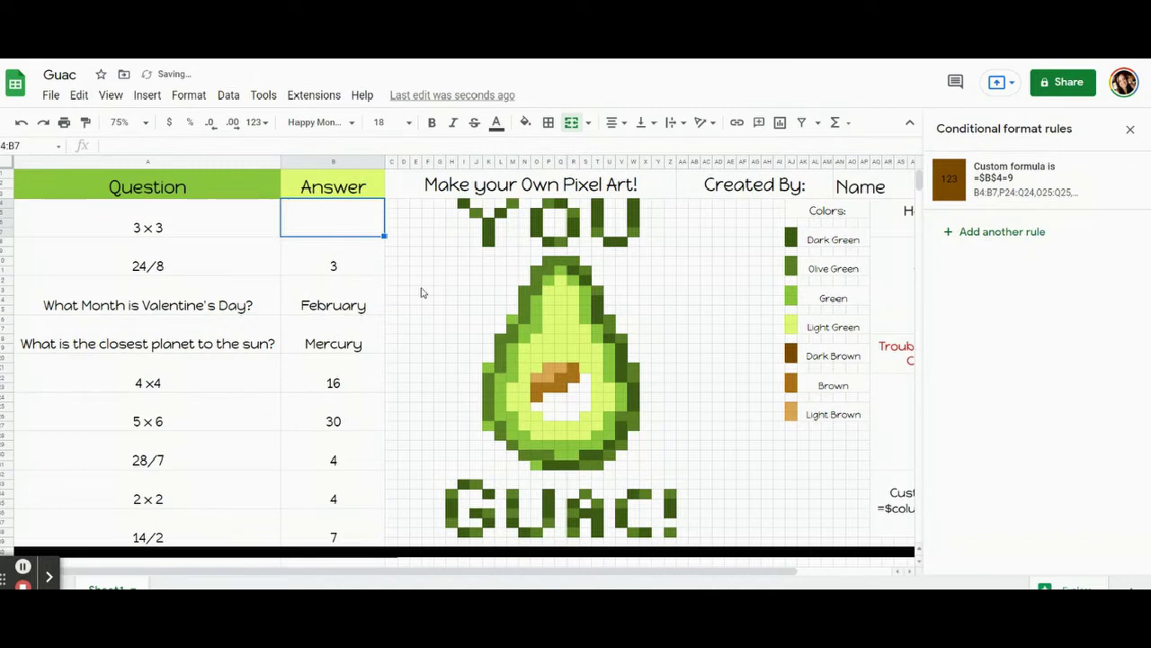
pyautogui.click(417, 291)
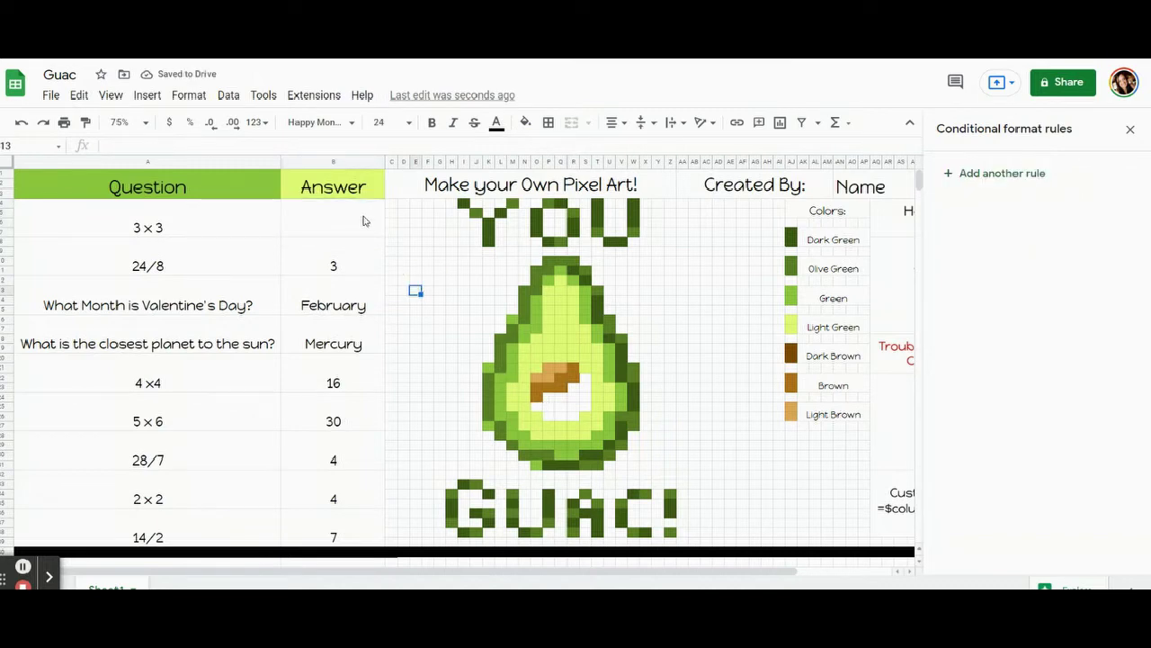
# Enter 9 as the answer to 3 × 3 to test the dark brown pit pixels, and clear it again.
pyautogui.click(362, 219)
pyautogui.write('9')
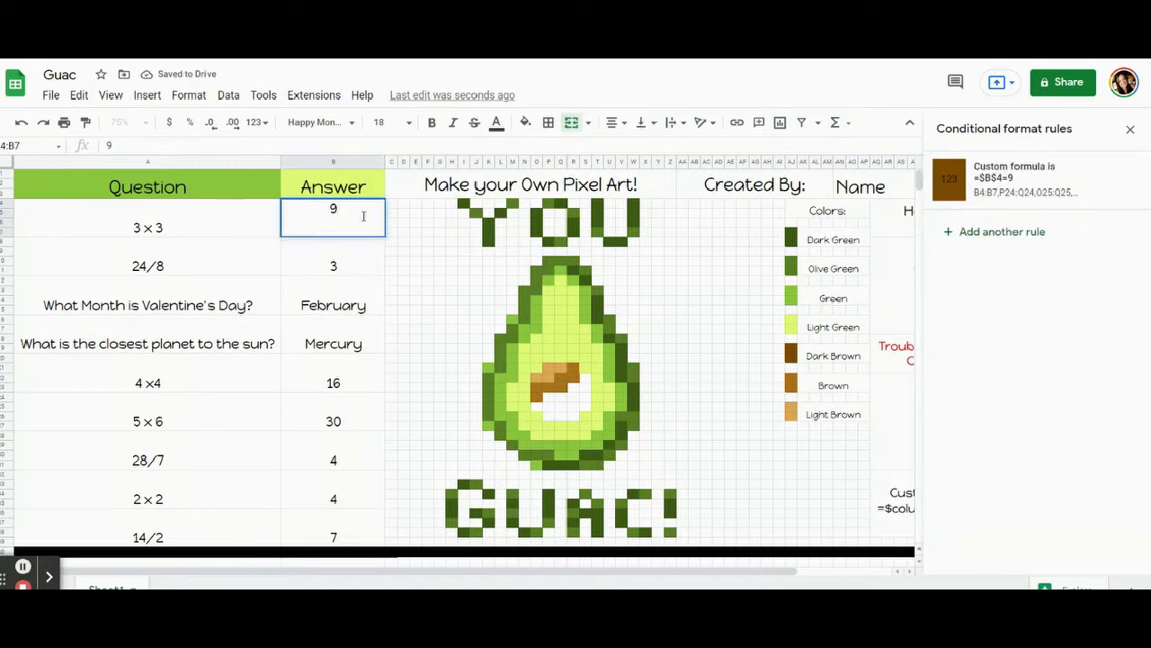
pyautogui.click(381, 348)
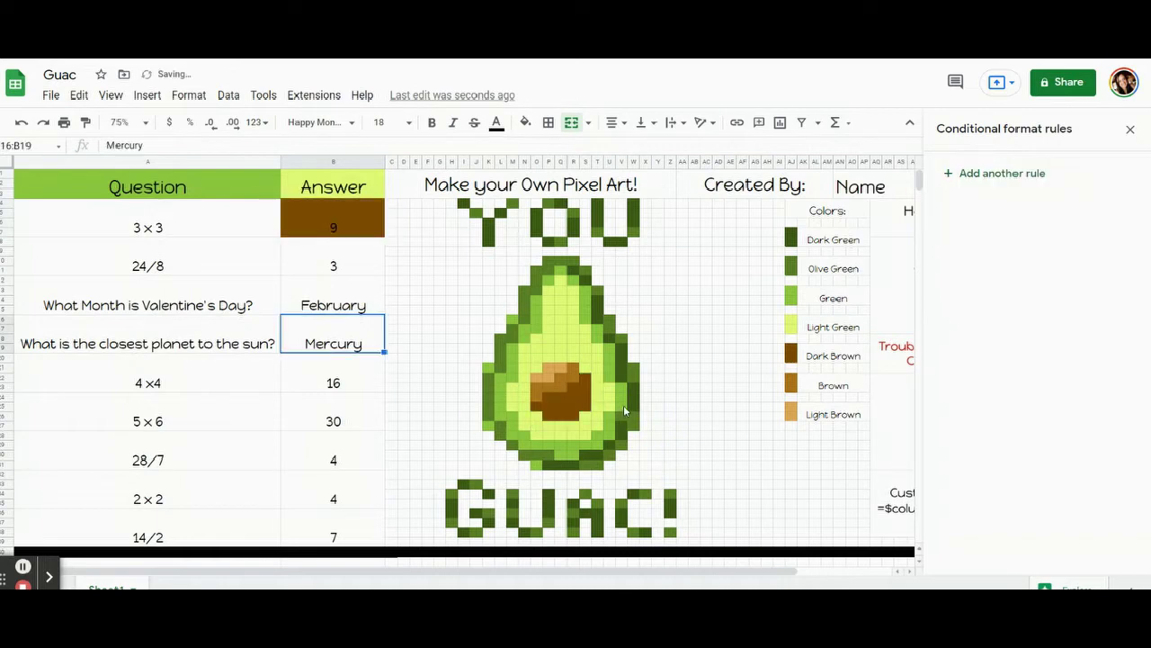
pyautogui.click(373, 232)
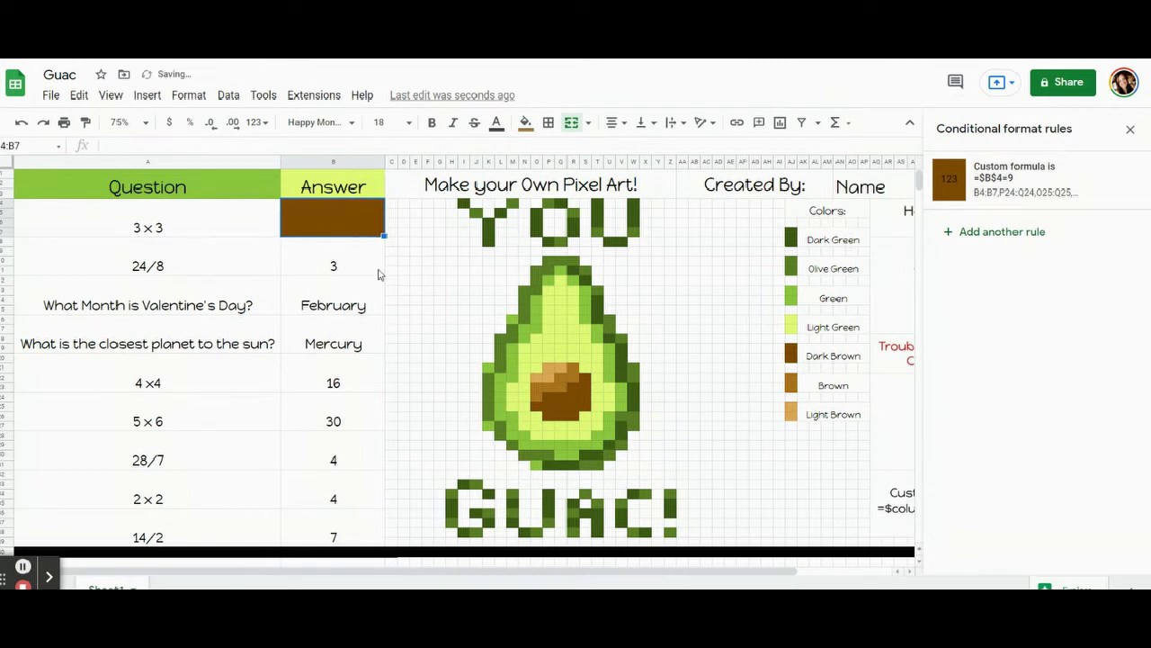
pyautogui.press('Delete')
# Check which custom fill color the dark green pixel on the avocado's bottom edge uses.
pyautogui.click(302, 267)
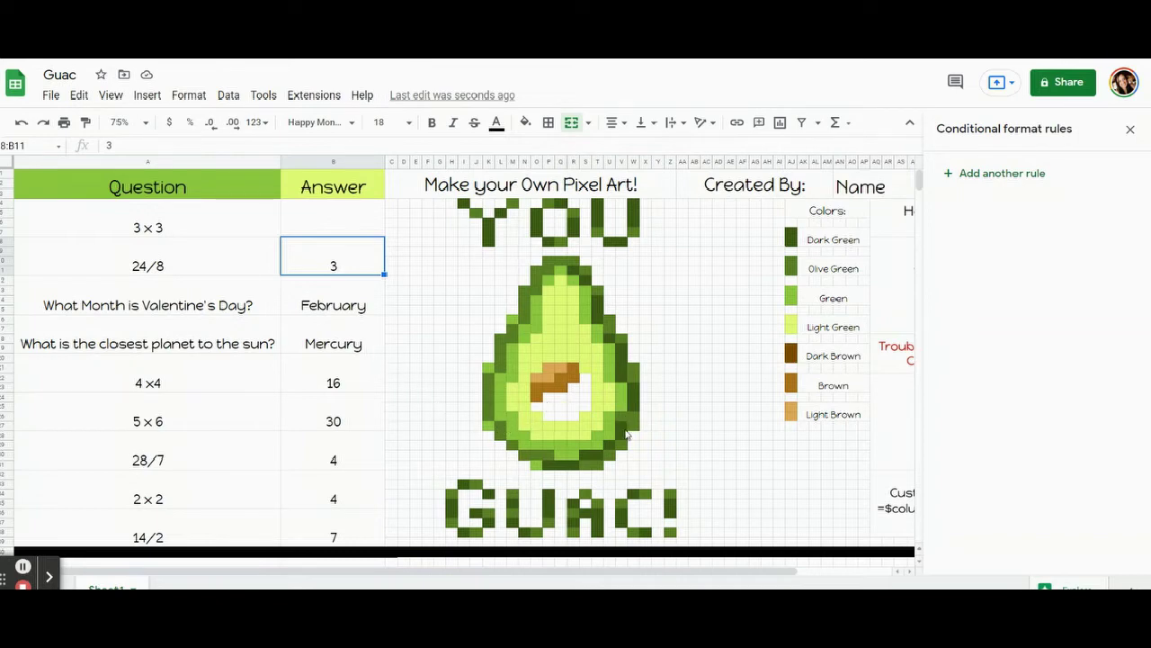
pyautogui.click(570, 468)
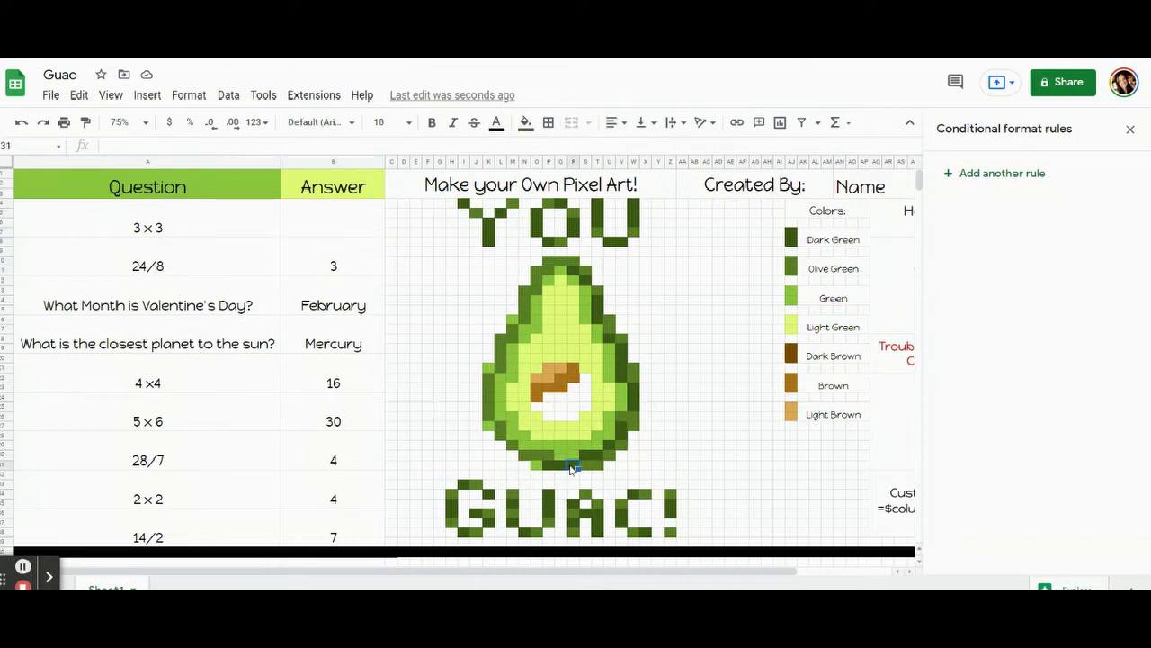
pyautogui.click(527, 124)
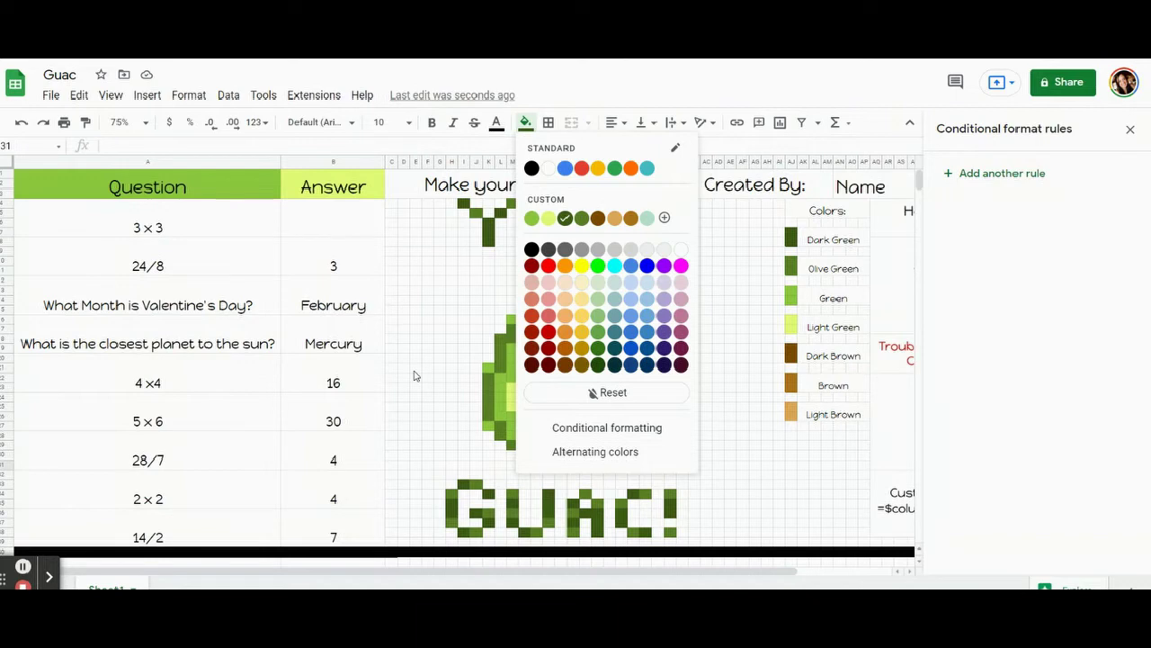
pyautogui.press('Escape')
# Add a conditional format rule for the 24/8 answer cell B8:B11 with the custom dark green fill.
pyautogui.click(319, 254)
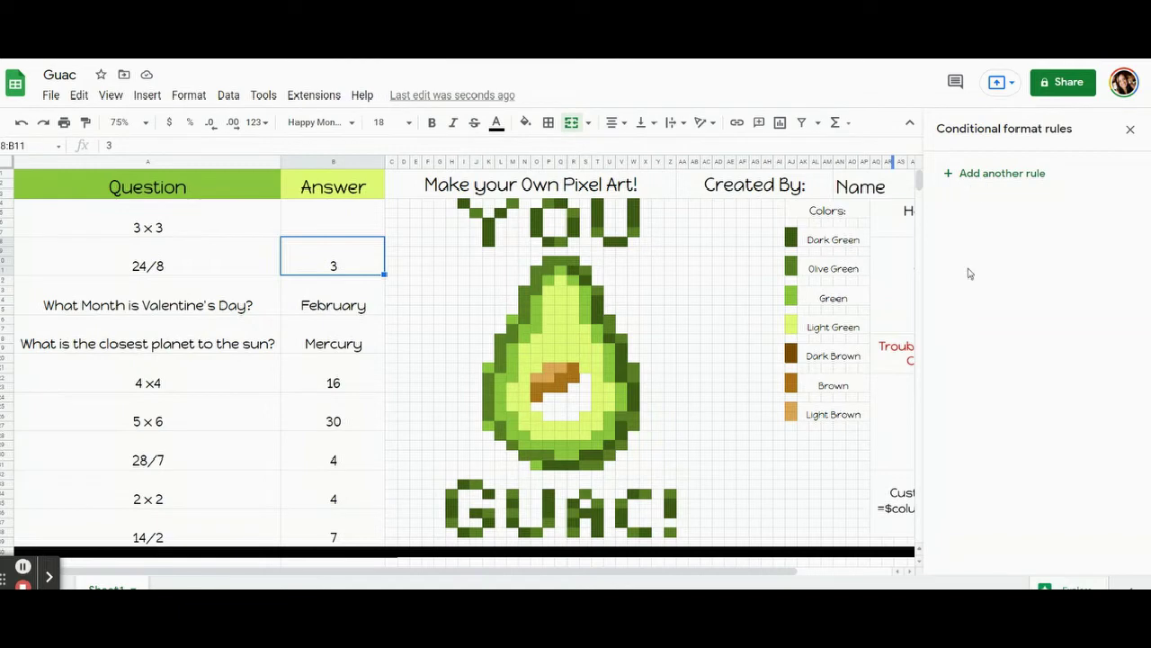
pyautogui.click(187, 95)
pyautogui.click(187, 95)
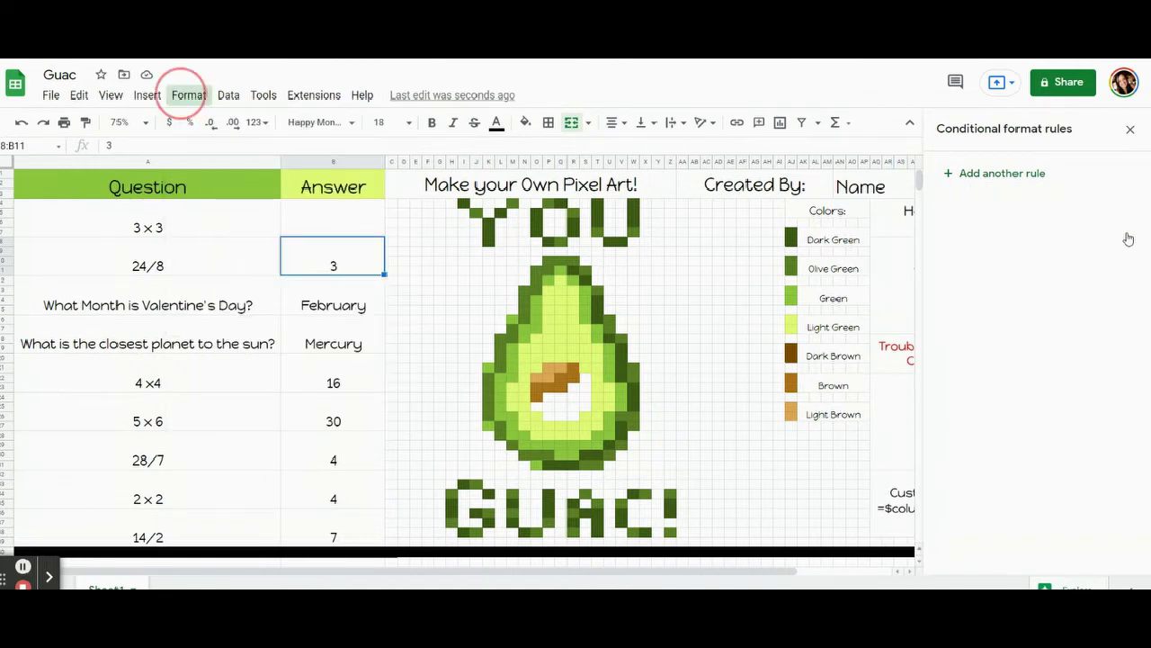
pyautogui.click(1022, 175)
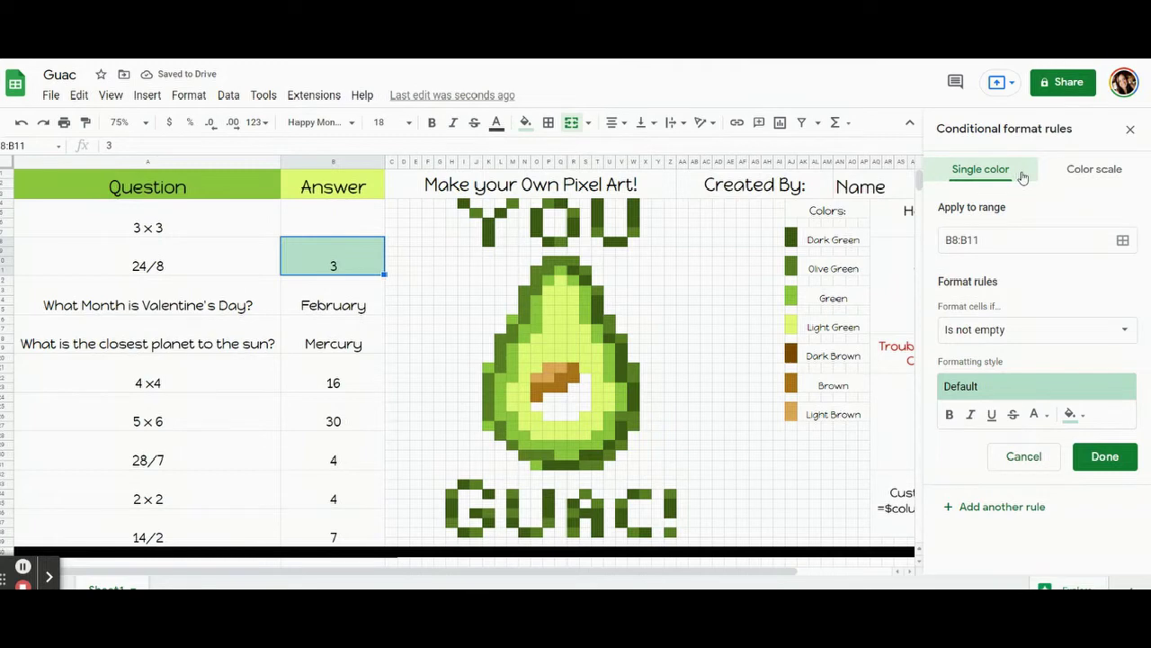
pyautogui.click(1070, 414)
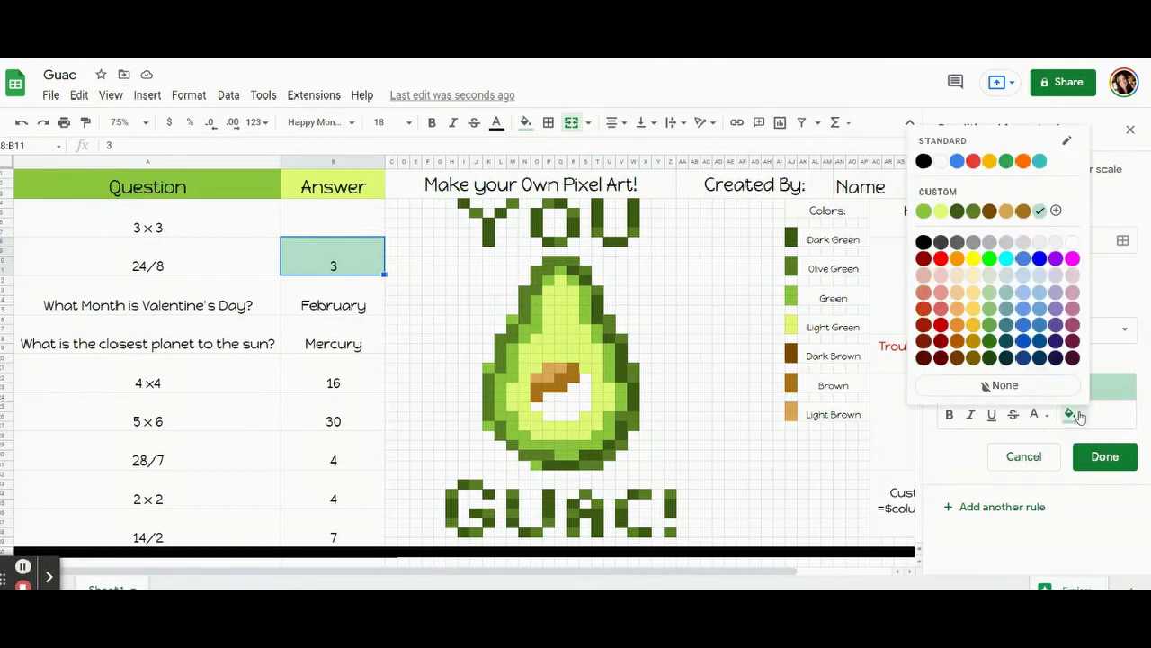
pyautogui.click(959, 213)
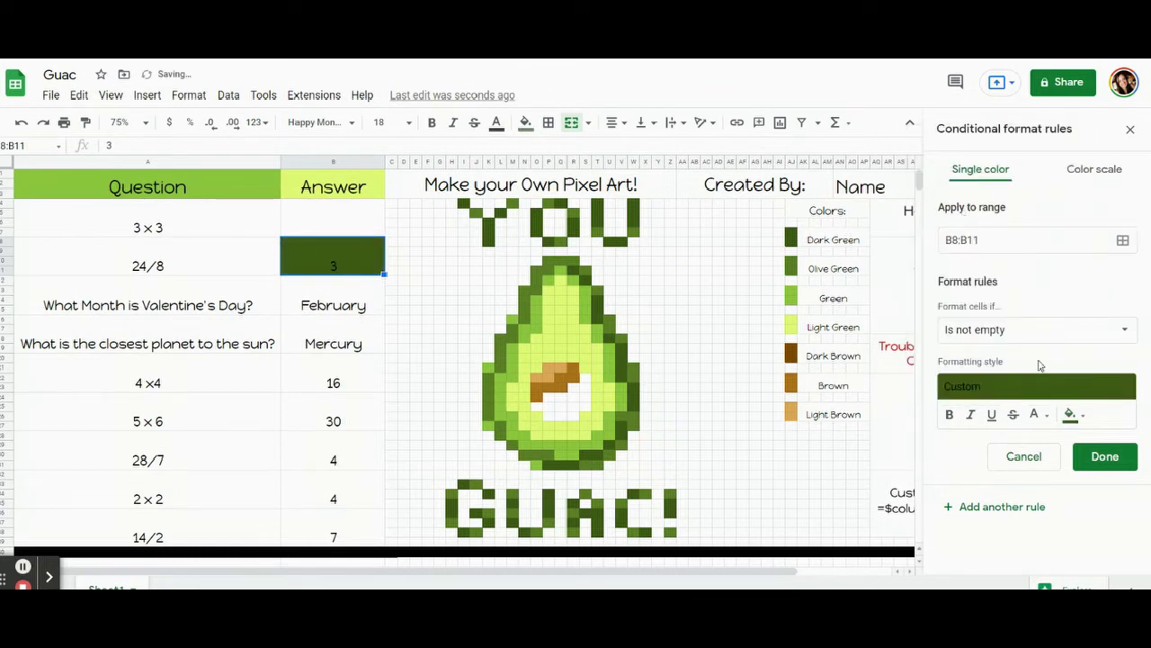
# Set the rule's condition to the custom formula =$b$8=3.
pyautogui.click(1028, 335)
pyautogui.scroll(-3, 1026, 344)
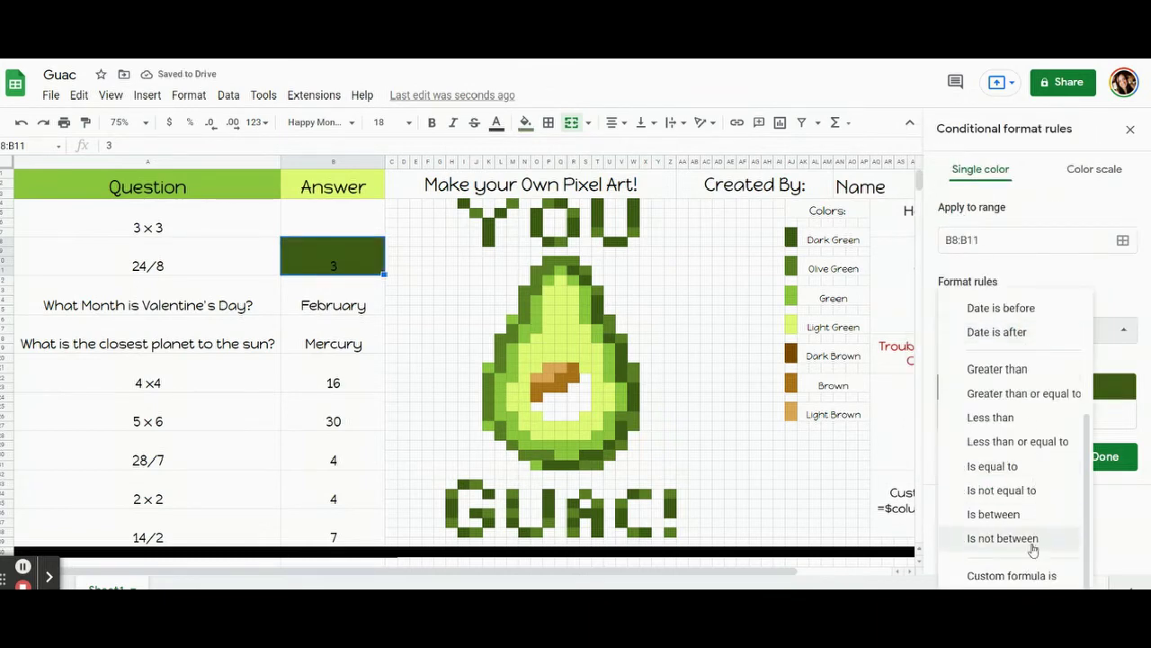
pyautogui.click(1028, 578)
pyautogui.click(1019, 363)
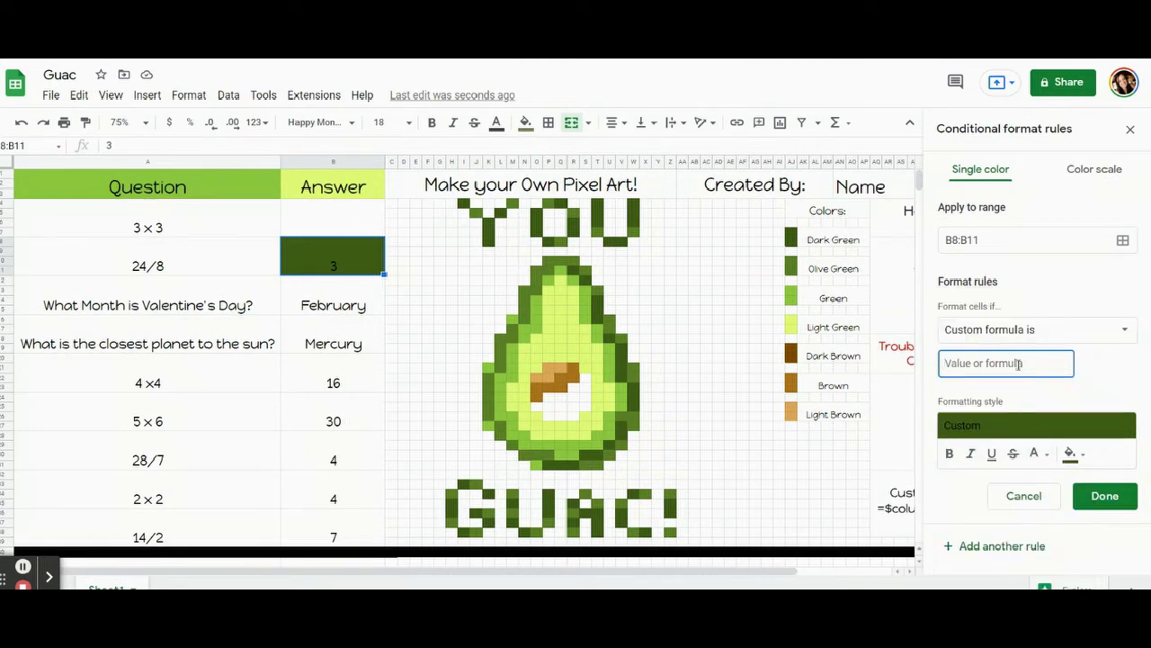
pyautogui.write('=$b$8')
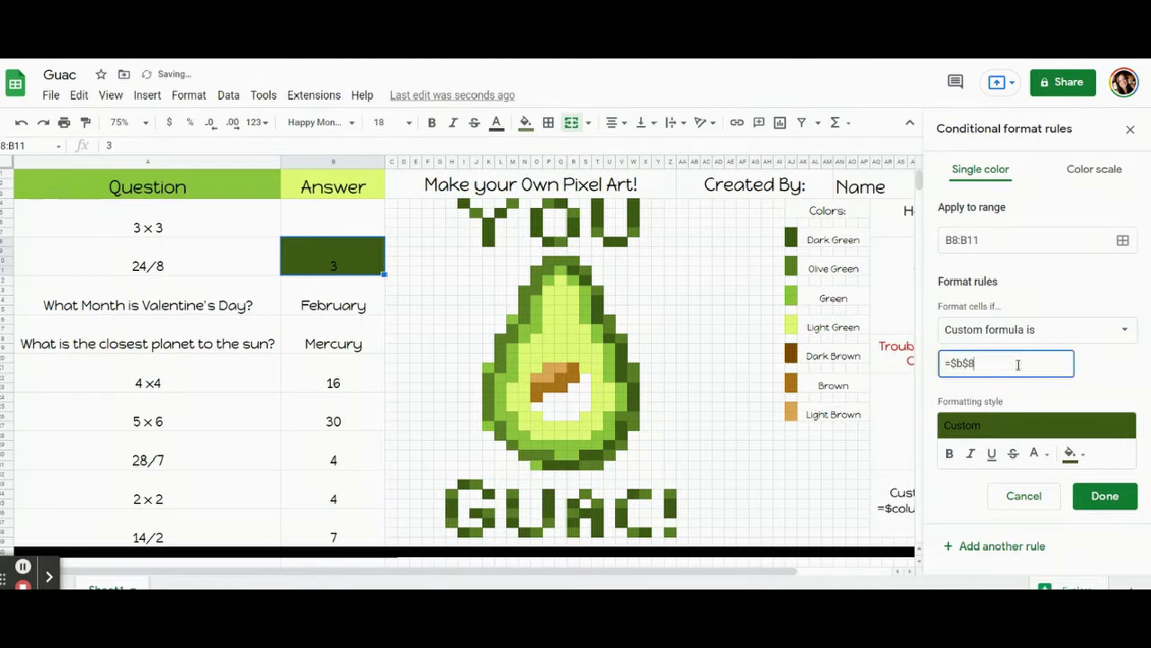
pyautogui.write('=3')
# Add the dark green pixels of the letter Y to the rule's range: I4, K6:K8 and L5.
pyautogui.click(1122, 240)
pyautogui.moveTo(597, 264); pyautogui.dragTo(232, 186)
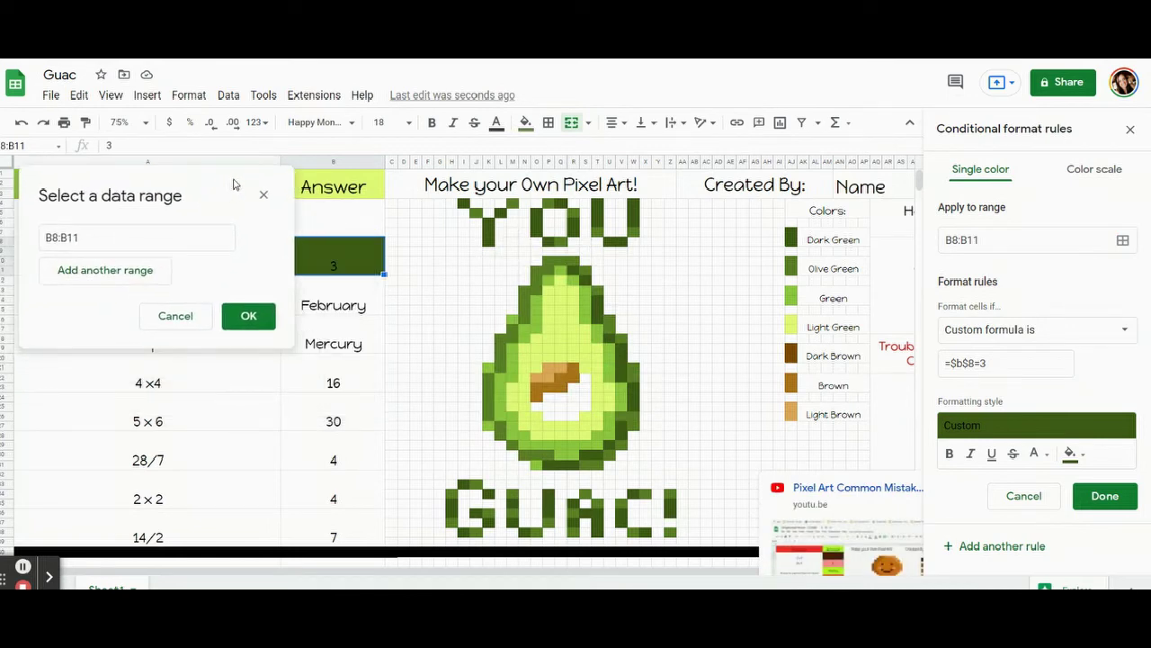
pyautogui.click(463, 204)
pyautogui.moveTo(493, 226); pyautogui.dragTo(489, 244)
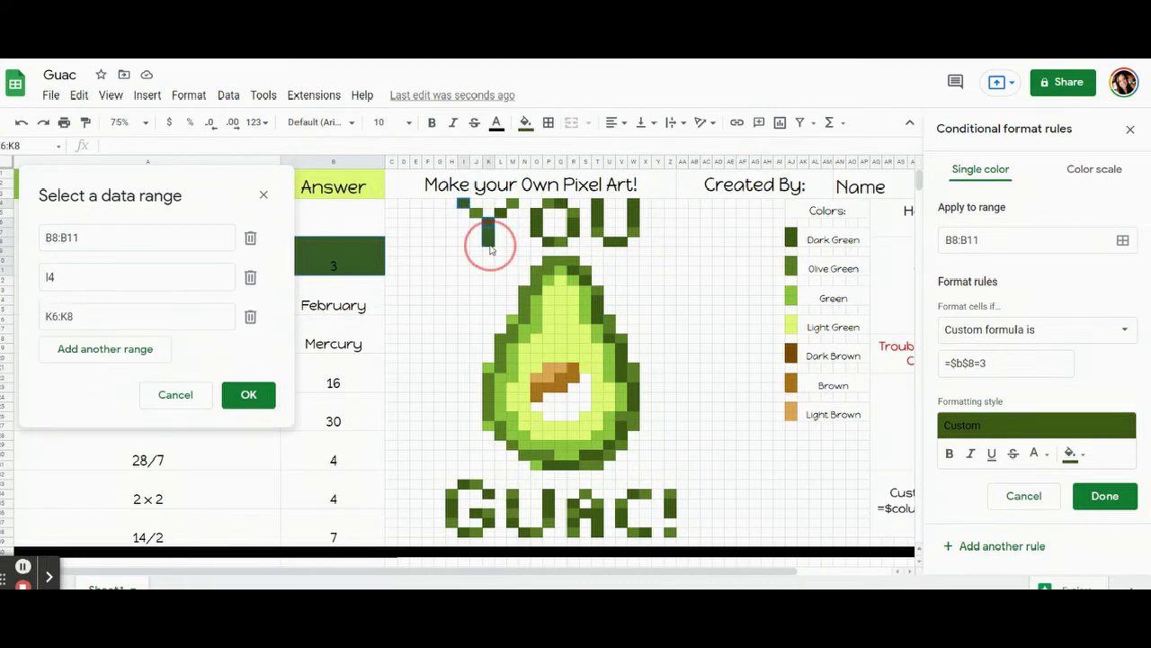
pyautogui.click(502, 216)
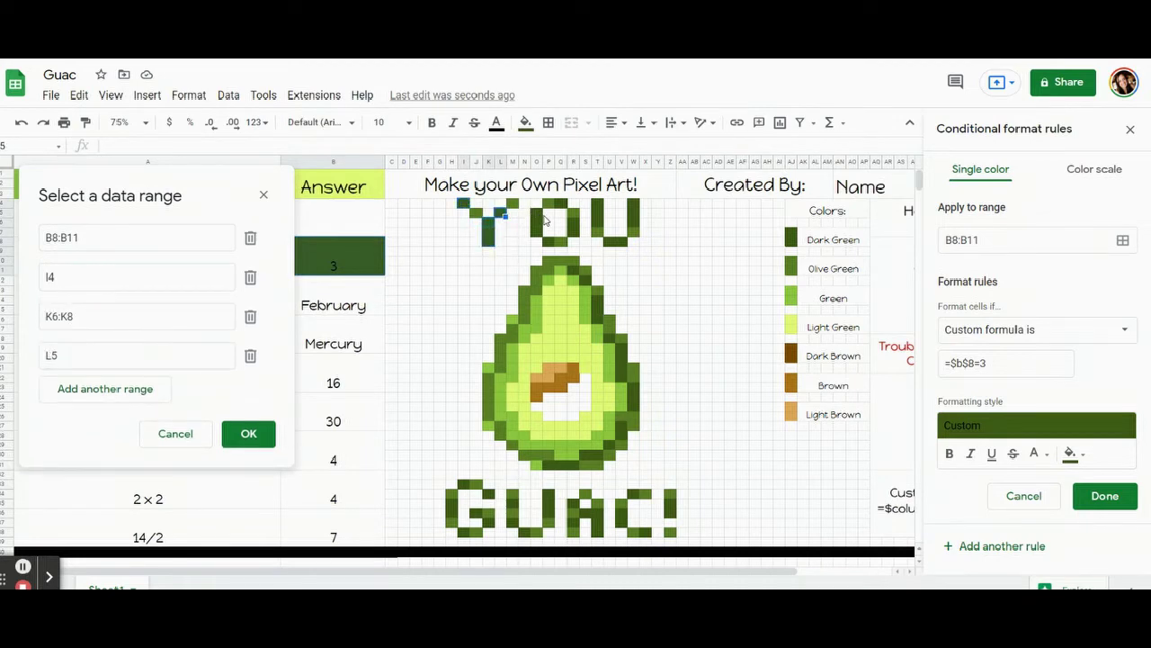
# Add the dark green pixels of O and U in YOU: O5:O7, Q4, R6:R7, P8, T4:T6, U8:V8 and W4:W6.
pyautogui.moveTo(536, 236); pyautogui.dragTo(622, 247)
pyautogui.click(560, 203)
pyautogui.click(548, 246)
pyautogui.moveTo(634, 206); pyautogui.dragTo(635, 228)
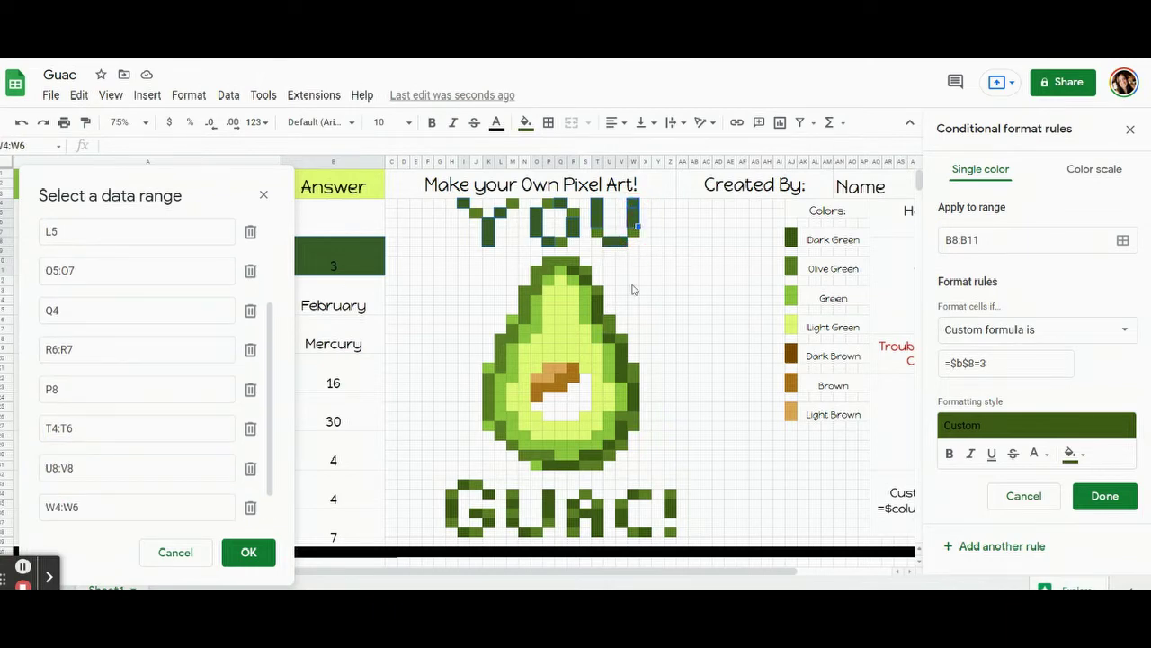
# Add the dark green pixels on the avocado's upper right edge: U18, T14:T16, S12, R11 and V19.
pyautogui.click(608, 343)
pyautogui.moveTo(596, 309); pyautogui.dragTo(599, 323)
pyautogui.hotkey('shift', 'Down')
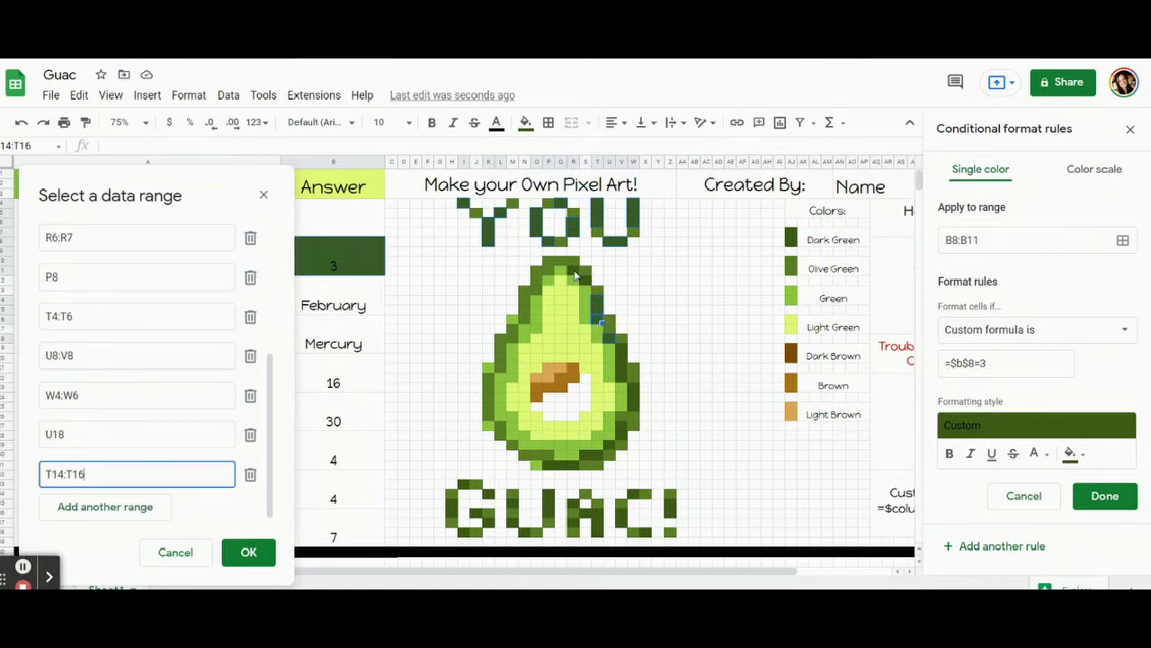
pyautogui.keyDown('ctrl'); pyautogui.click(585, 283); pyautogui.keyUp('ctrl')
pyautogui.keyDown('ctrl'); pyautogui.click(576, 273); pyautogui.keyUp('ctrl')
pyautogui.keyDown('ctrl'); pyautogui.click(623, 351); pyautogui.keyUp('ctrl')
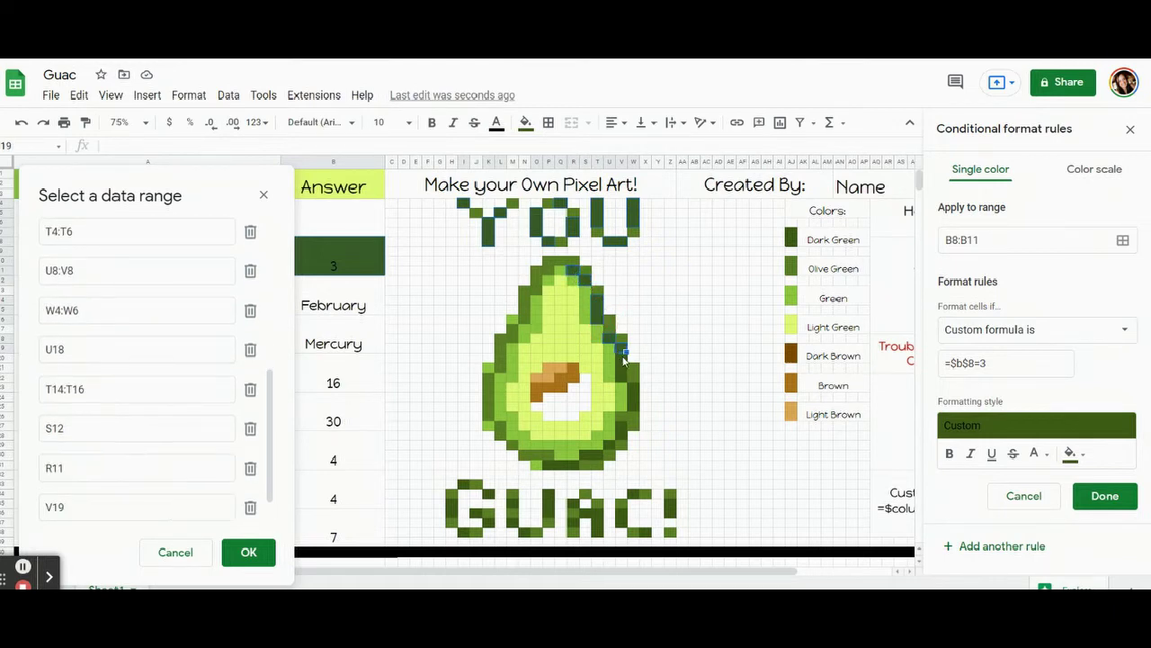
# Extend the V19 range to V22 and add the avocado's lower edge ranges W23:W25, V27:V28, U29, S30:T30 and P31:R31.
pyautogui.moveTo(621, 367); pyautogui.dragTo(633, 382)
pyautogui.keyDown('ctrl'); pyautogui.click(635, 381); pyautogui.keyUp('ctrl')
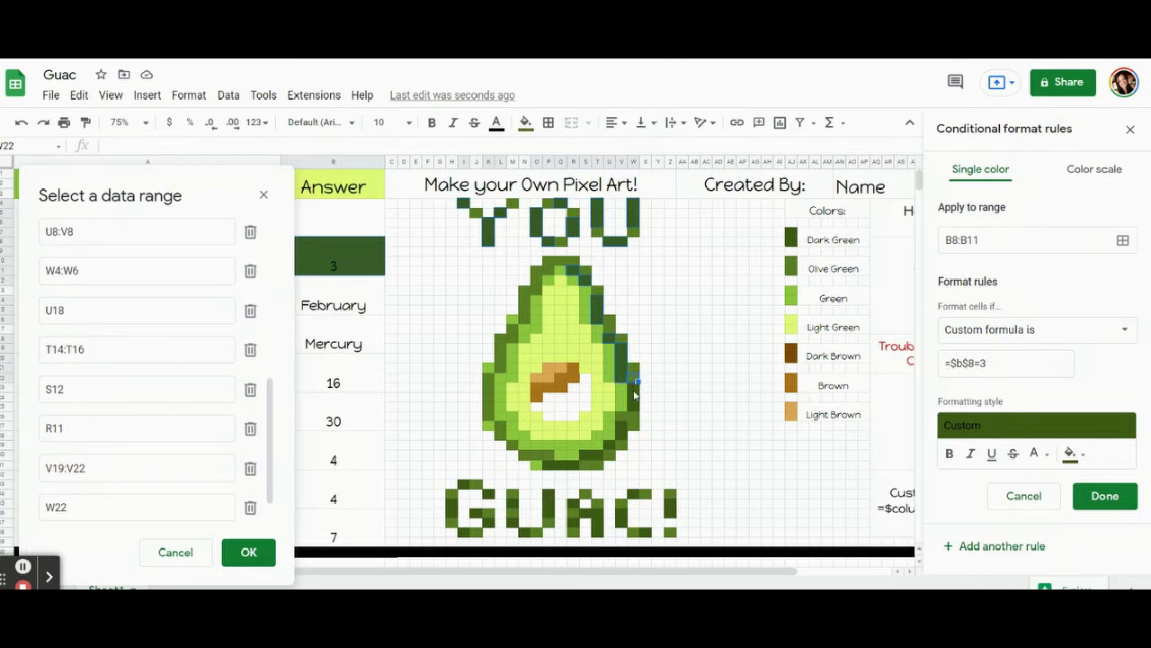
pyautogui.keyDown('ctrl'); pyautogui.click(635, 381); pyautogui.keyUp('ctrl')
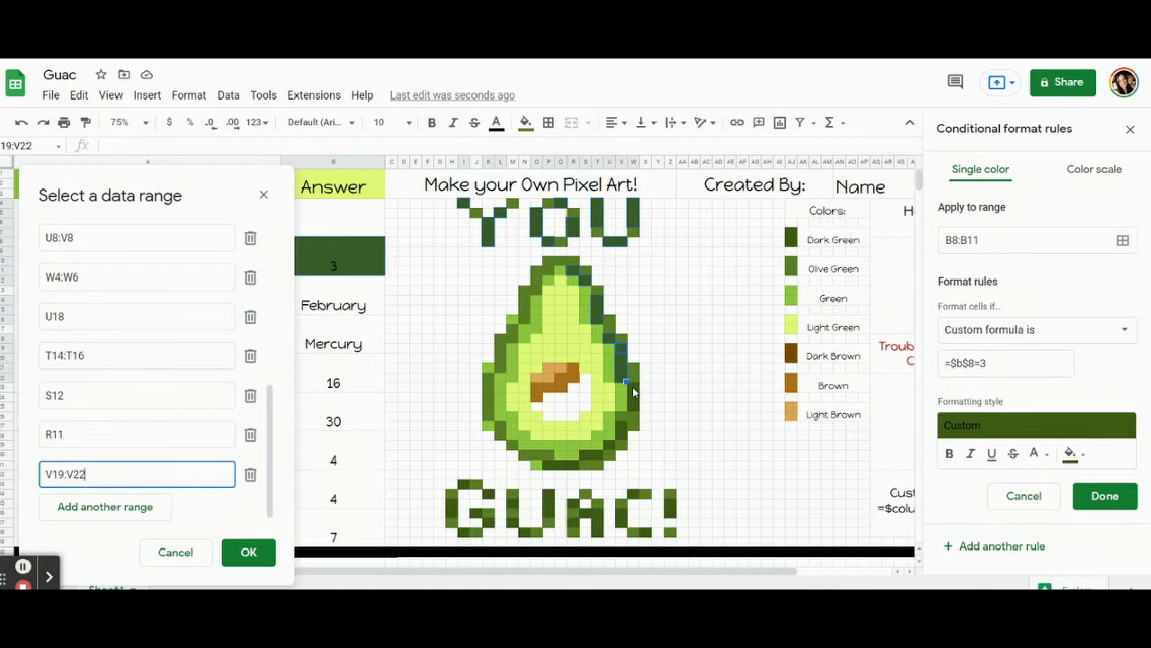
pyautogui.moveTo(635, 404); pyautogui.dragTo(619, 449)
pyautogui.keyDown('ctrl'); pyautogui.click(624, 435); pyautogui.keyUp('ctrl')
pyautogui.keyDown('ctrl'); pyautogui.click(599, 457); pyautogui.keyUp('ctrl')
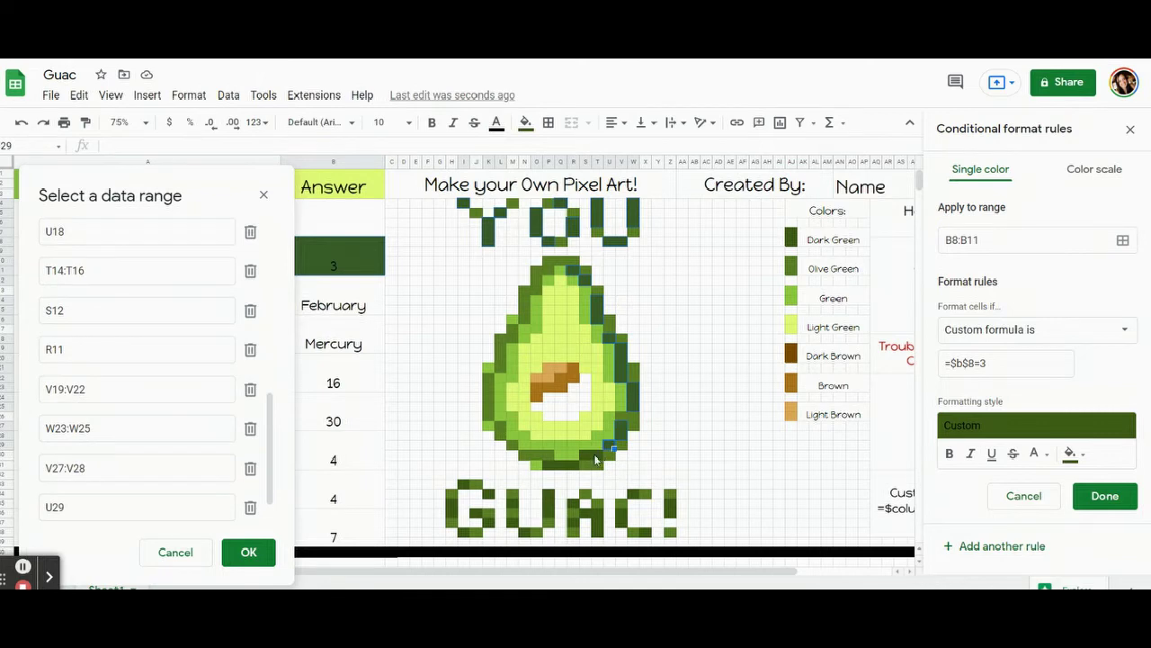
pyautogui.moveTo(568, 469); pyautogui.dragTo(540, 459)
pyautogui.keyDown('ctrl'); pyautogui.click(568, 462); pyautogui.keyUp('ctrl')
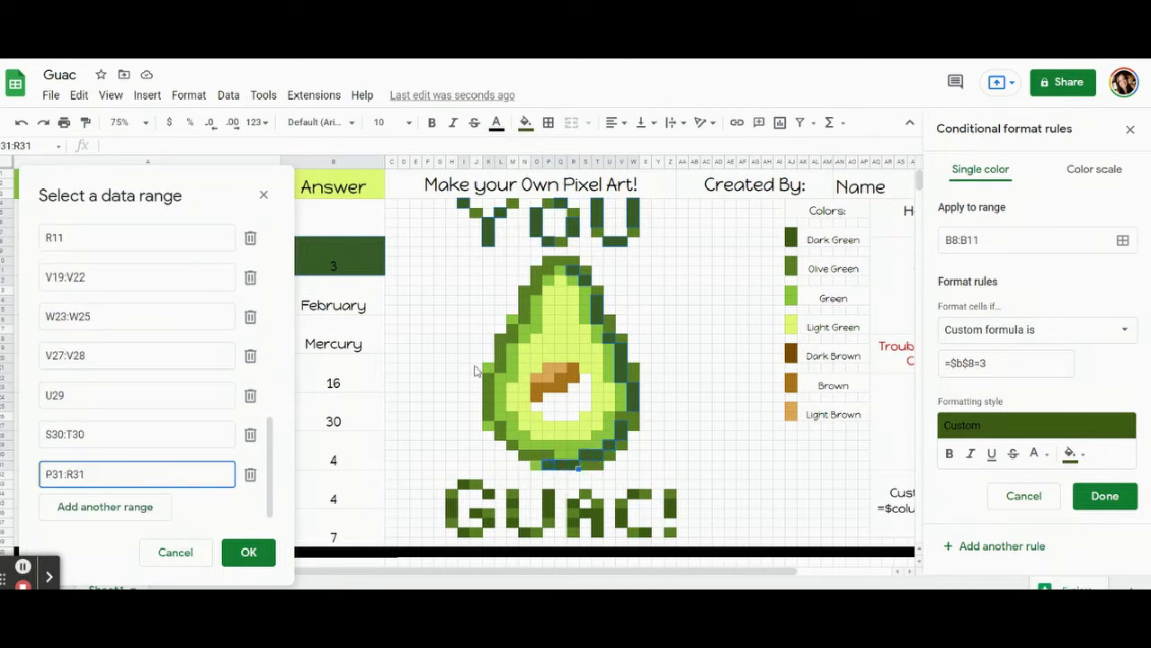
# Add the dark green pixels of the letter G in GUAC: H35:H36, I33, J36, K37 and I38.
pyautogui.keyDown('ctrl'); pyautogui.click(450, 515); pyautogui.keyUp('ctrl')
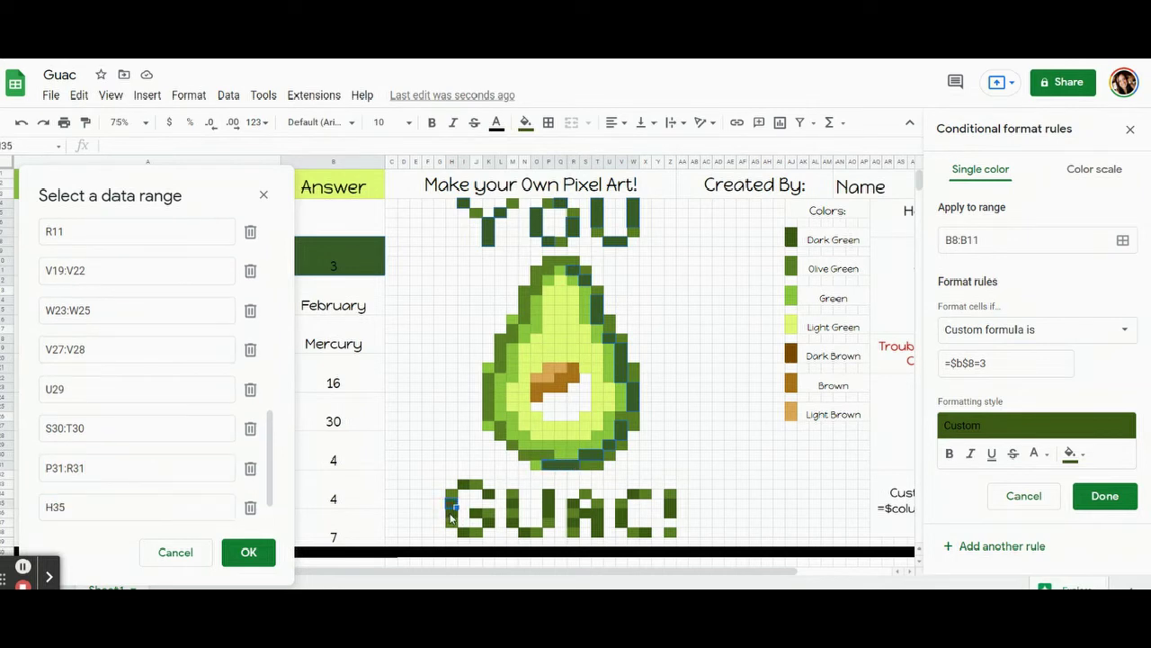
pyautogui.moveTo(449, 517); pyautogui.dragTo(450, 527)
pyautogui.keyDown('ctrl'); pyautogui.click(461, 487); pyautogui.keyUp('ctrl')
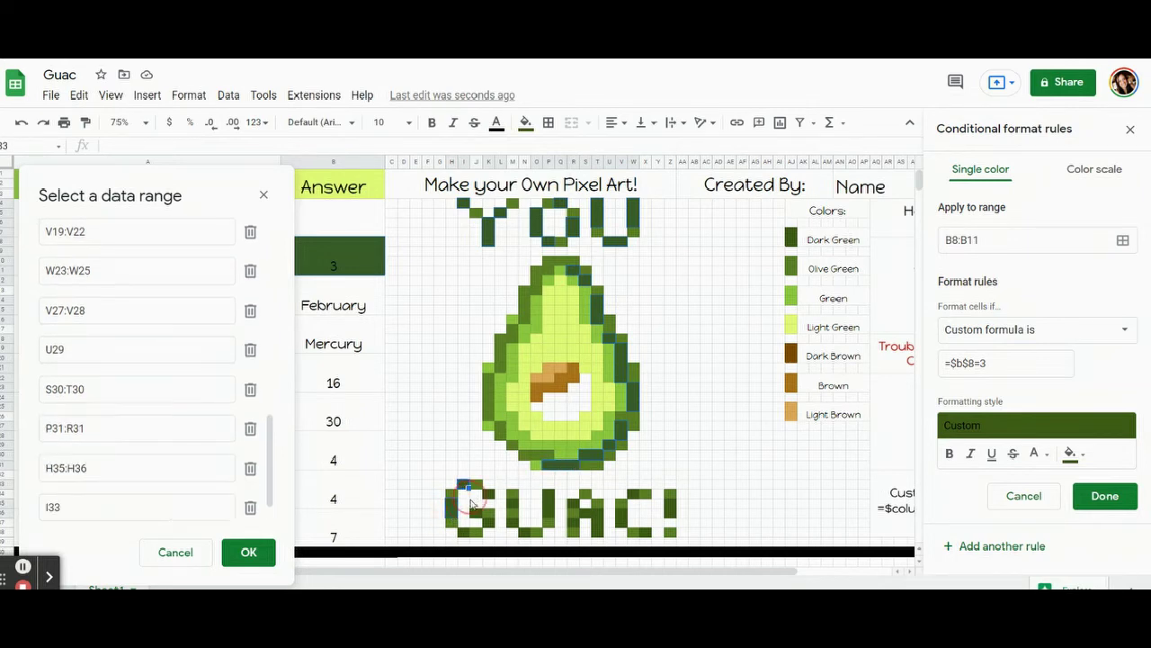
pyautogui.keyDown('ctrl'); pyautogui.click(475, 516); pyautogui.keyUp('ctrl')
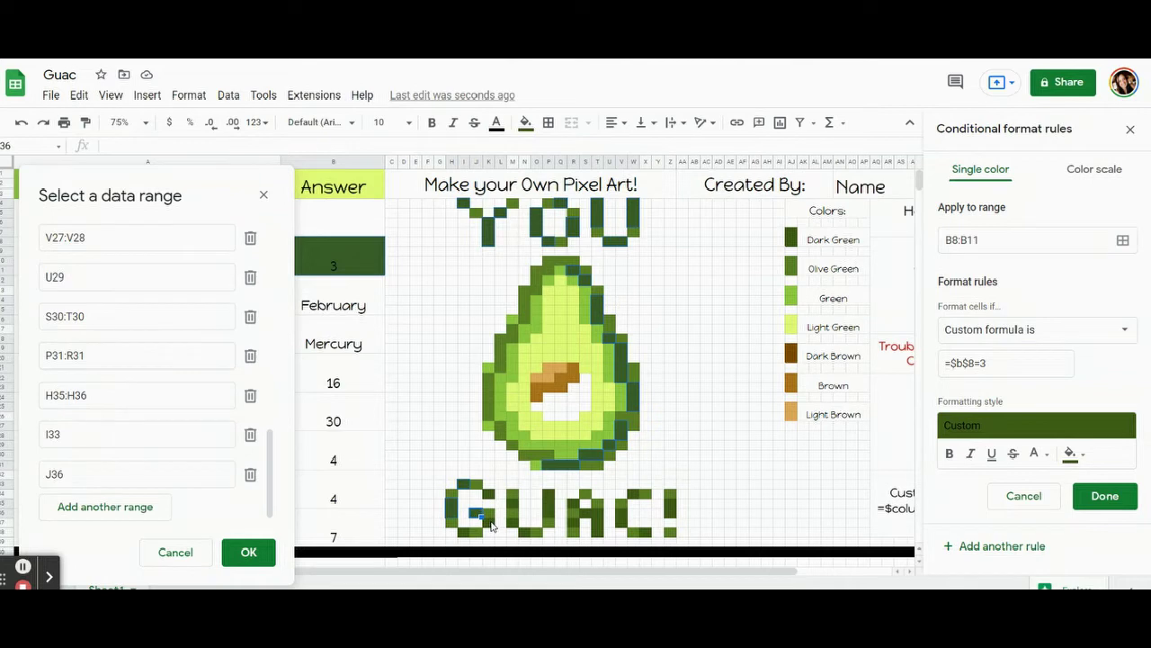
pyautogui.keyDown('ctrl'); pyautogui.click(486, 525); pyautogui.keyUp('ctrl')
pyautogui.keyDown('ctrl'); pyautogui.click(468, 535); pyautogui.keyUp('ctrl')
# Add the dark green pixels of the letter U in GUAC: M35, M37, N38 and P34:P36.
pyautogui.keyDown('ctrl'); pyautogui.click(511, 507); pyautogui.keyUp('ctrl')
pyautogui.keyDown('ctrl'); pyautogui.click(514, 524); pyautogui.keyUp('ctrl')
pyautogui.keyDown('ctrl'); pyautogui.click(526, 533); pyautogui.keyUp('ctrl')
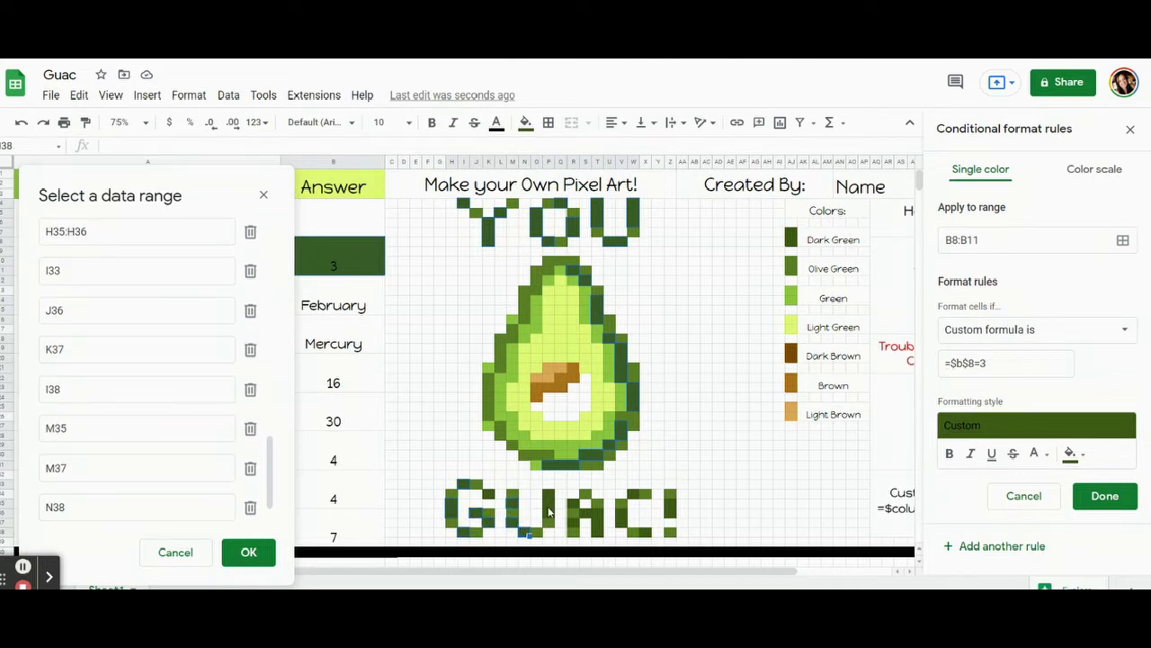
pyautogui.moveTo(550, 512); pyautogui.dragTo(548, 493)
# Add the dark green pixels of A, C and the exclamation mark: R35, R37, S36, T36:T38, V36:V37, W34, X38 and Z35:Z36.
pyautogui.keyDown('ctrl'); pyautogui.click(581, 509); pyautogui.keyUp('ctrl')
pyautogui.keyDown('ctrl'); pyautogui.click(578, 525); pyautogui.keyUp('ctrl')
pyautogui.keyDown('ctrl'); pyautogui.click(597, 519); pyautogui.keyUp('ctrl')
pyautogui.moveTo(604, 533); pyautogui.dragTo(627, 517)
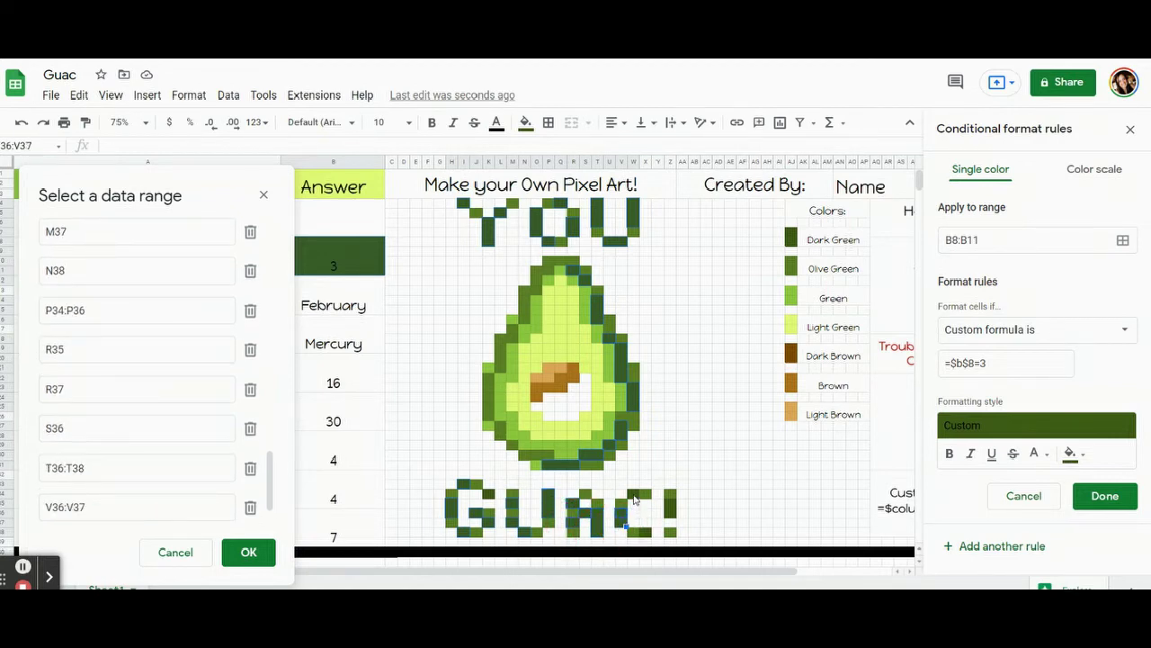
pyautogui.keyDown('ctrl'); pyautogui.click(636, 496); pyautogui.keyUp('ctrl')
pyautogui.keyDown('ctrl'); pyautogui.click(651, 534); pyautogui.keyUp('ctrl')
pyautogui.moveTo(672, 507); pyautogui.dragTo(671, 516)
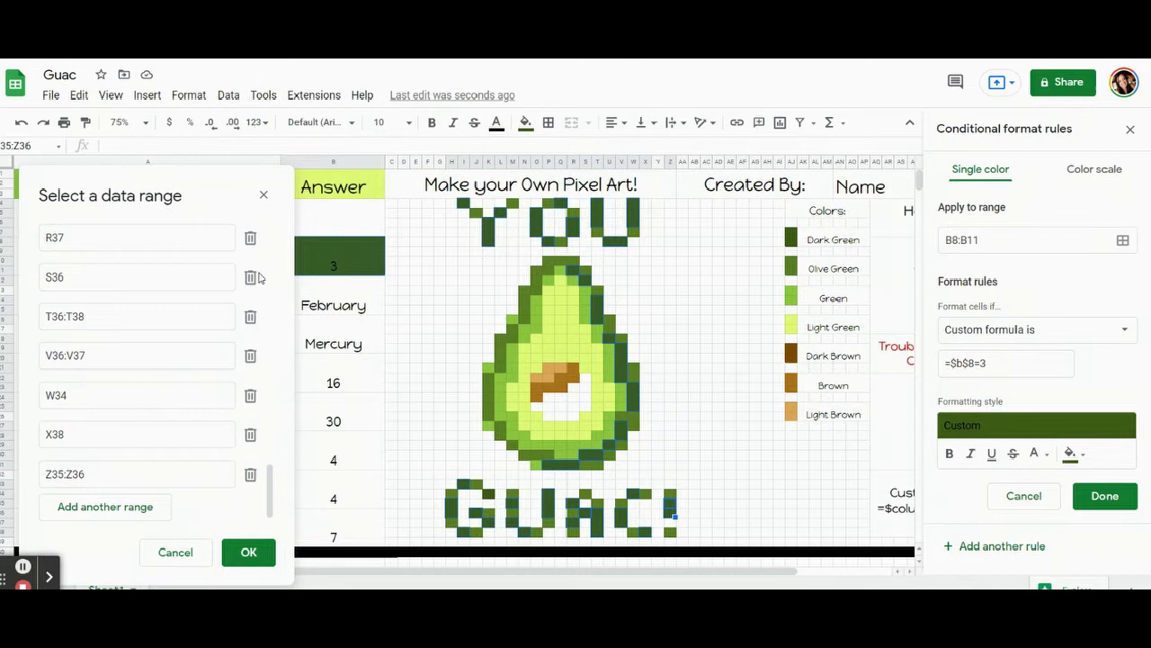
# Confirm the data range selection and save the dark green rule.
pyautogui.moveTo(189, 171); pyautogui.dragTo(244, 74)
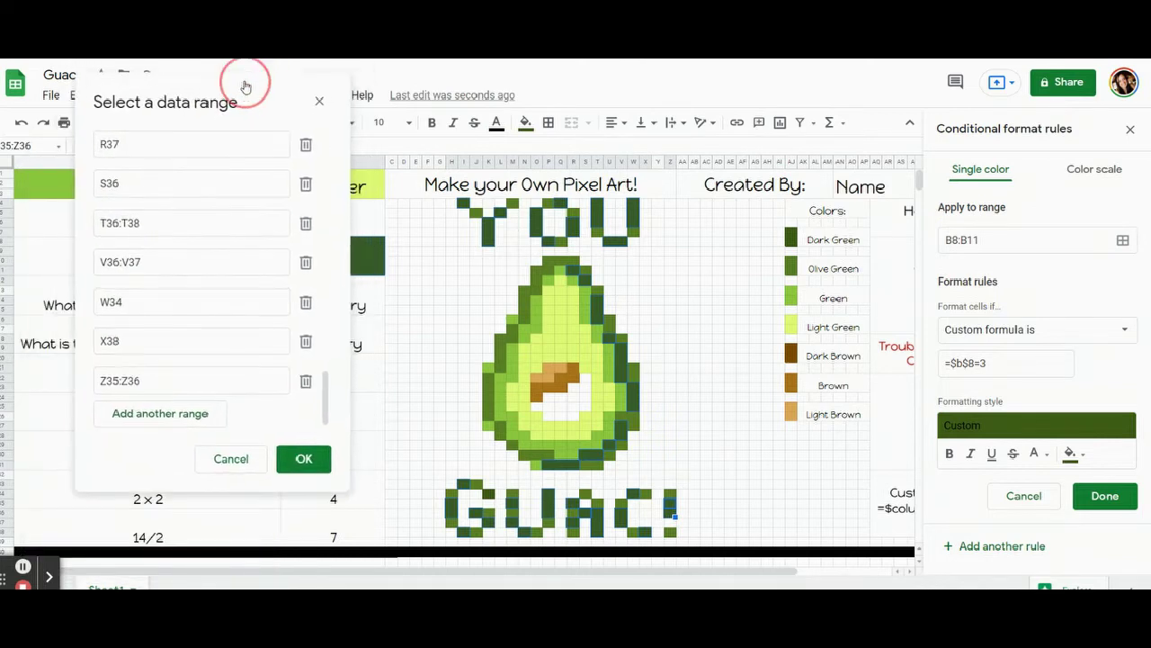
pyautogui.click(303, 459)
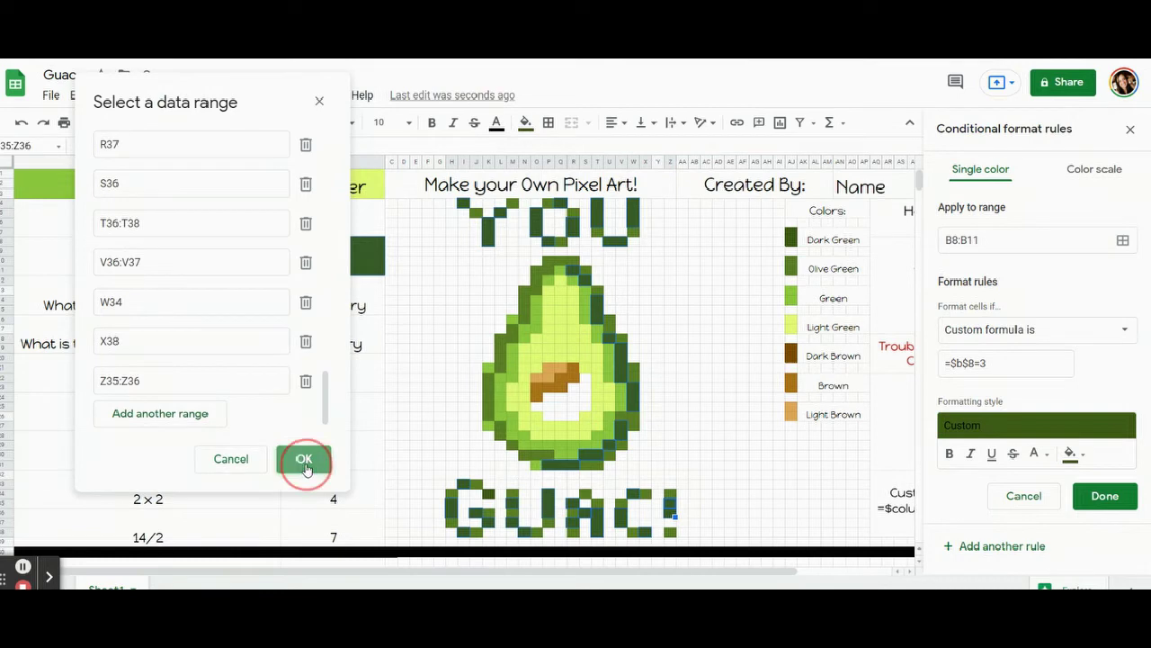
pyautogui.click(1112, 496)
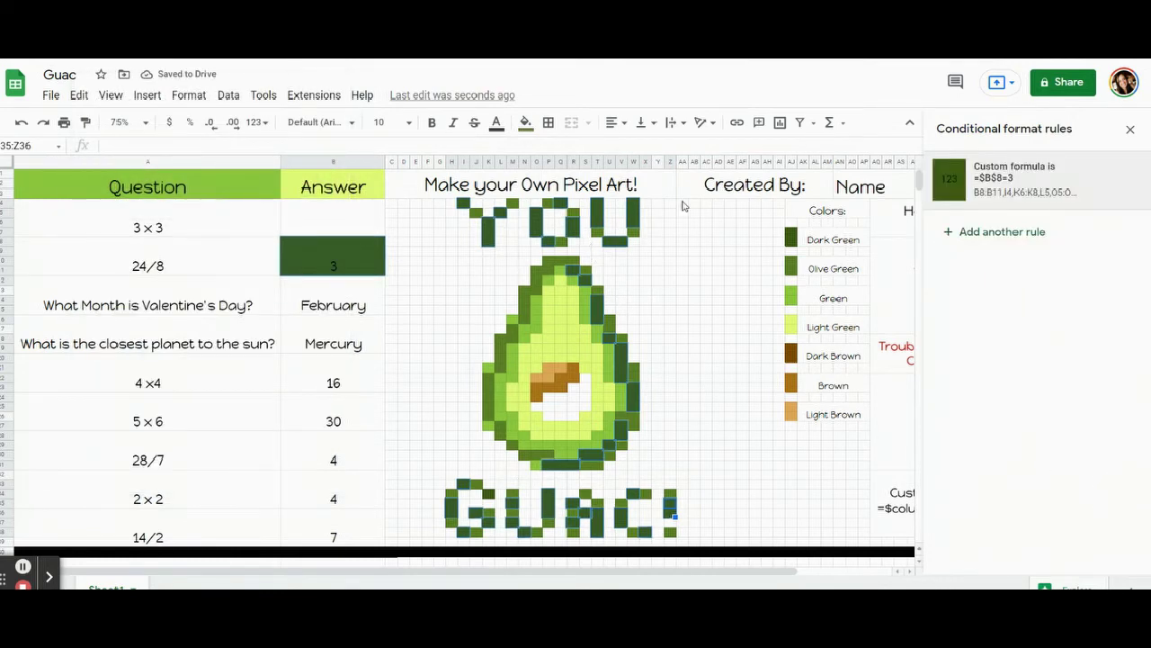
# Reset the manual fill color of the selected dark green pixels.
pyautogui.click(525, 122)
pyautogui.click(636, 390)
pyautogui.click(346, 310)
# Clear the 24/8 answer, and test the rules by entering 9 for 3 x 3 and 3 for 24/8.
pyautogui.click(340, 264)
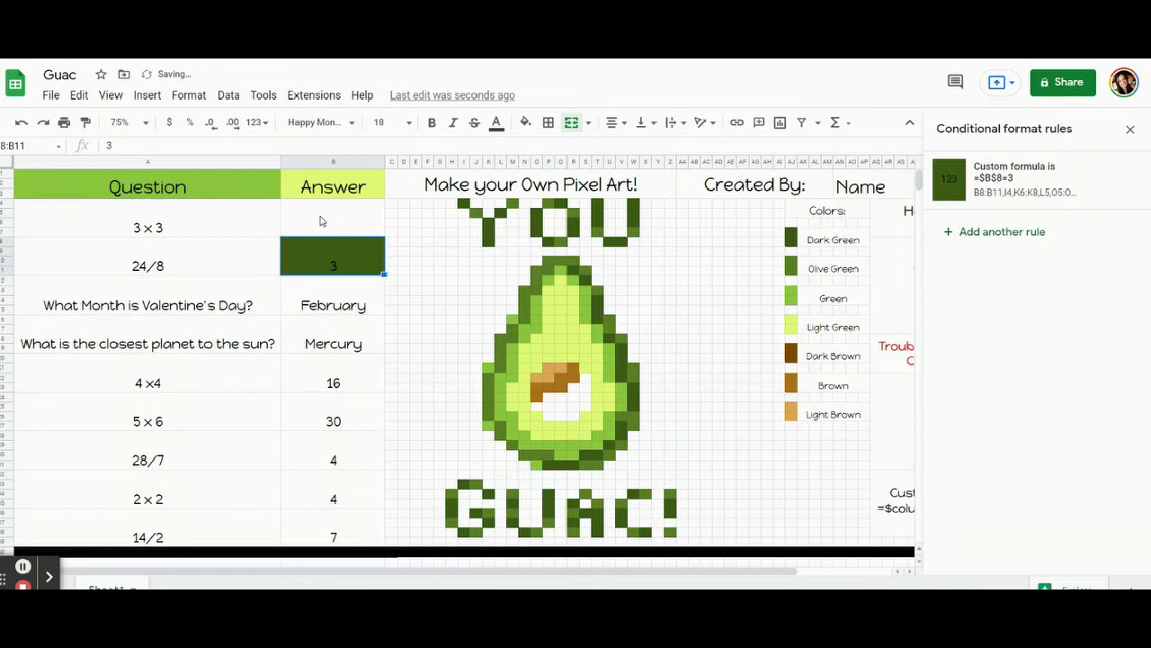
pyautogui.press('Delete')
pyautogui.click(321, 223)
pyautogui.write('9')
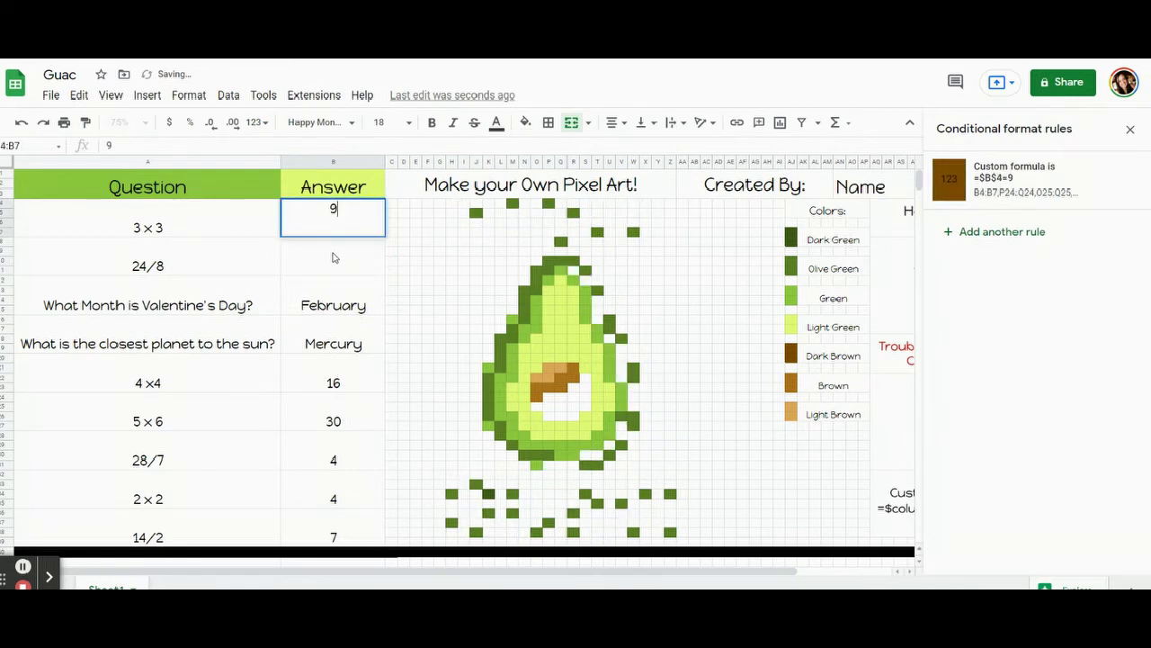
pyautogui.press('Return')
pyautogui.write('3')
pyautogui.click(347, 329)
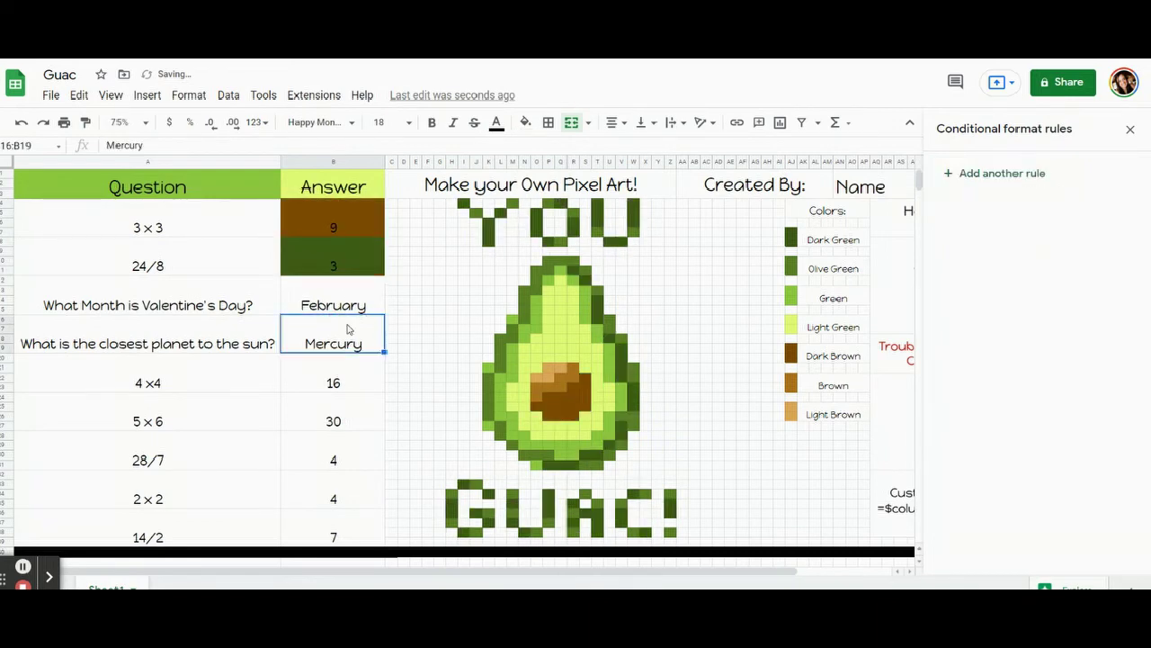
# Clear the answers to 3 x 3 and 24/8.
pyautogui.click(330, 232)
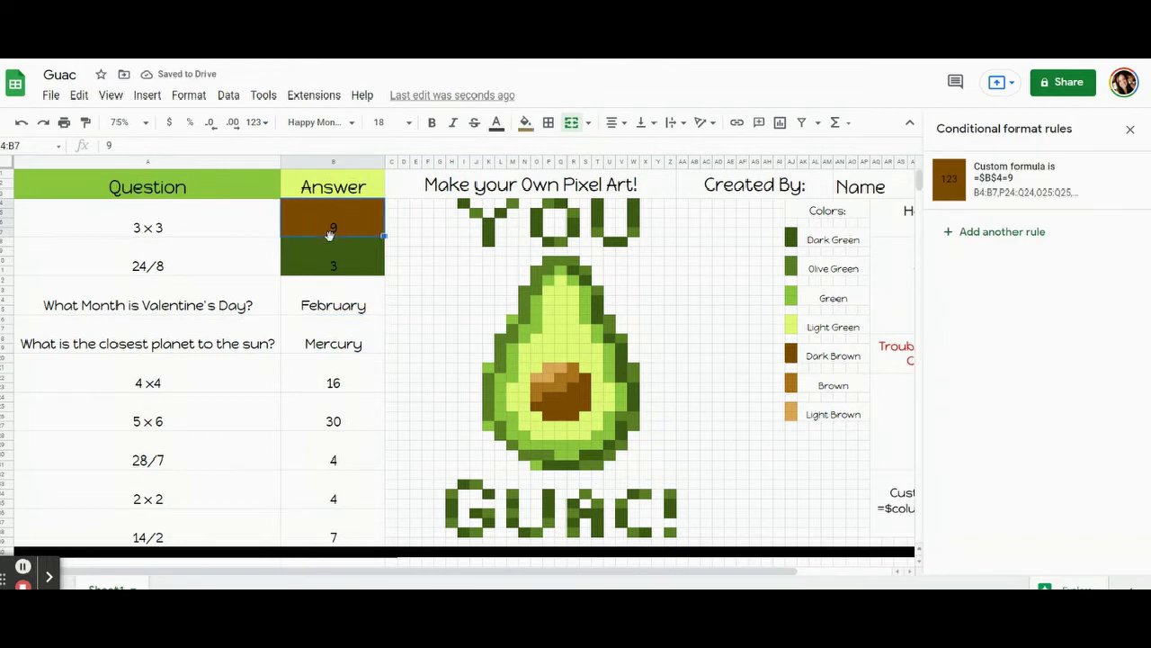
pyautogui.press('Delete')
pyautogui.click(330, 258)
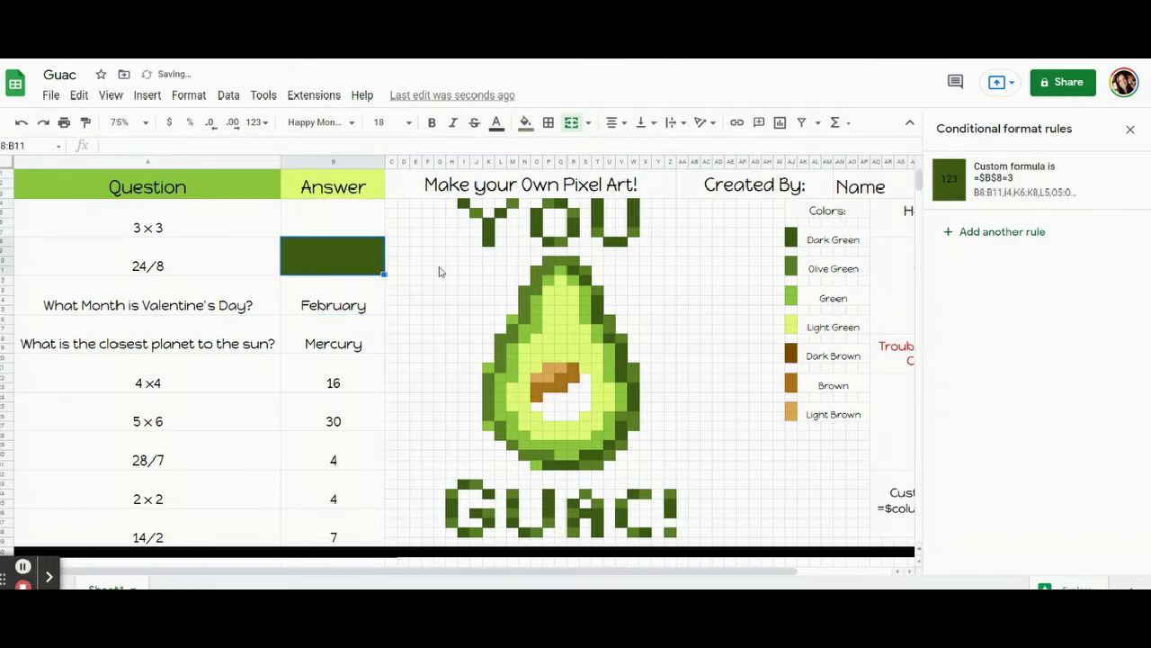
pyautogui.press('Delete')
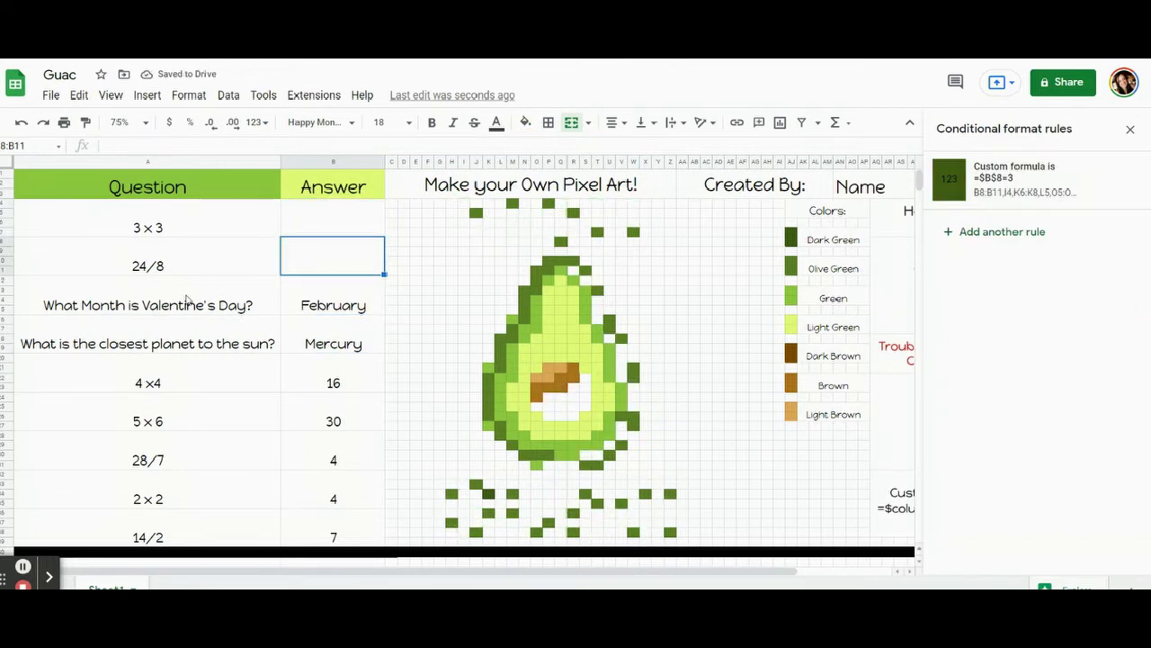
pyautogui.click(309, 233)
pyautogui.click(309, 262)
pyautogui.click(322, 230)
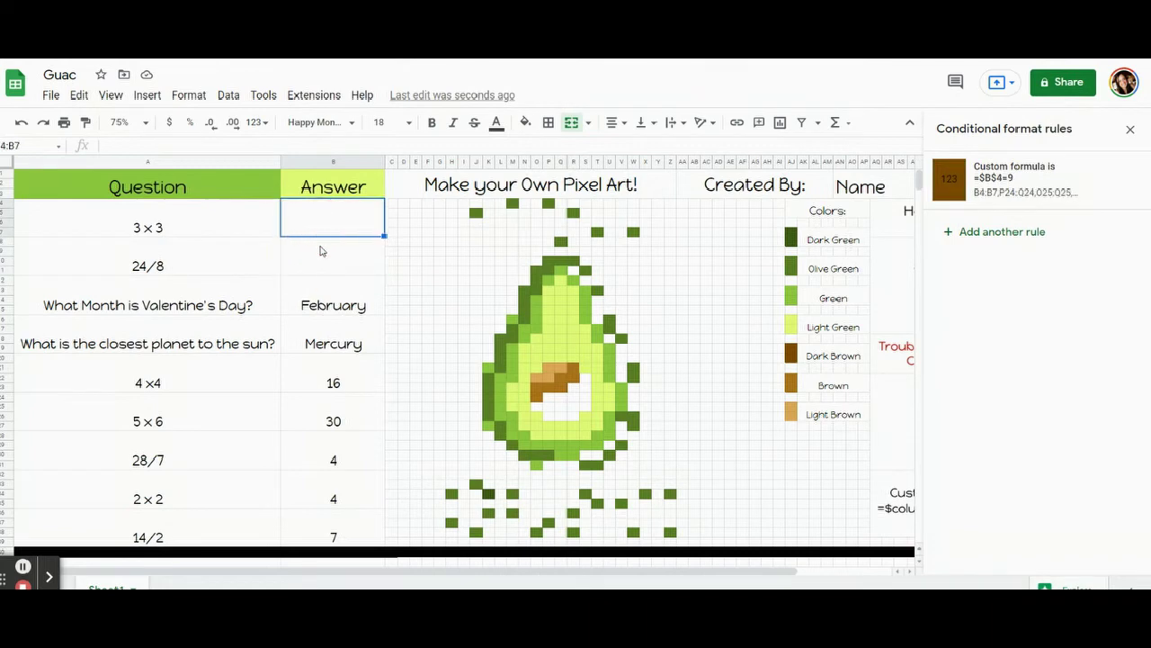
pyautogui.click(321, 263)
# Check the fill color of pixel R18 and add a conditional format rule with a light green fill for the February answer in B12:B15.
pyautogui.click(327, 306)
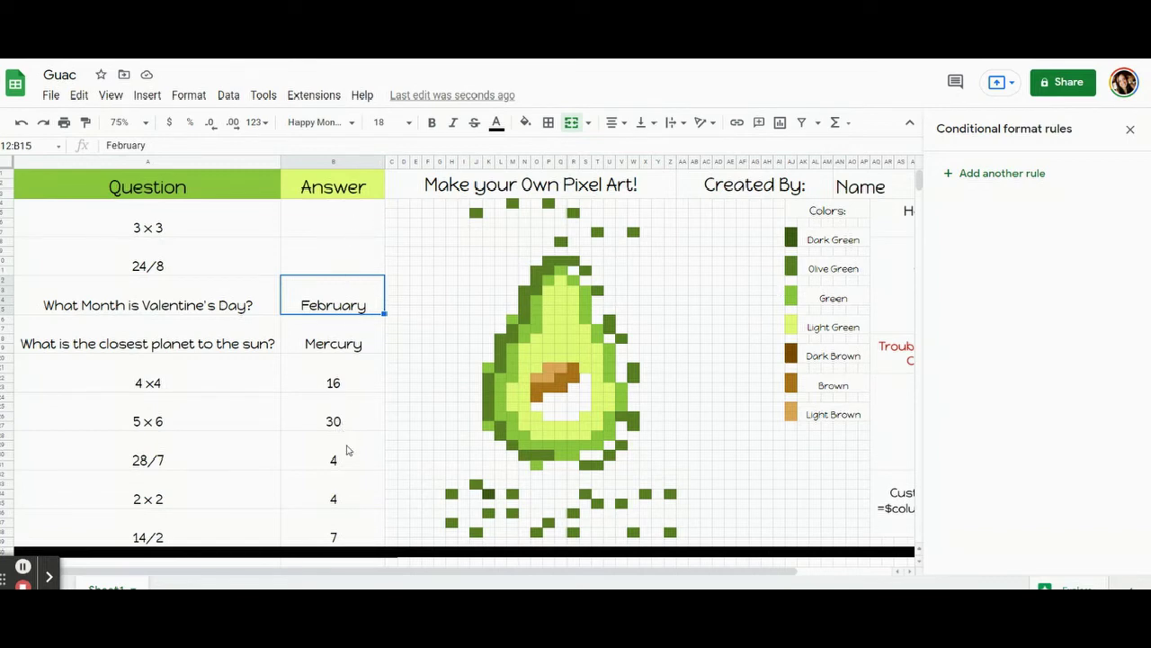
pyautogui.click(570, 333)
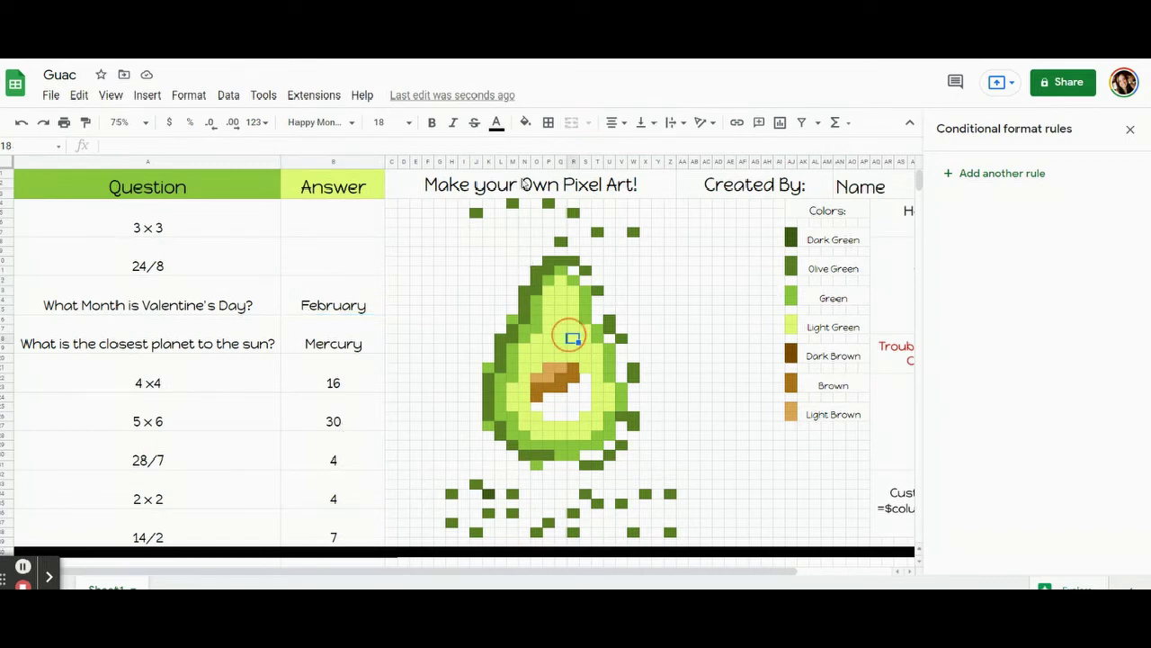
pyautogui.click(525, 123)
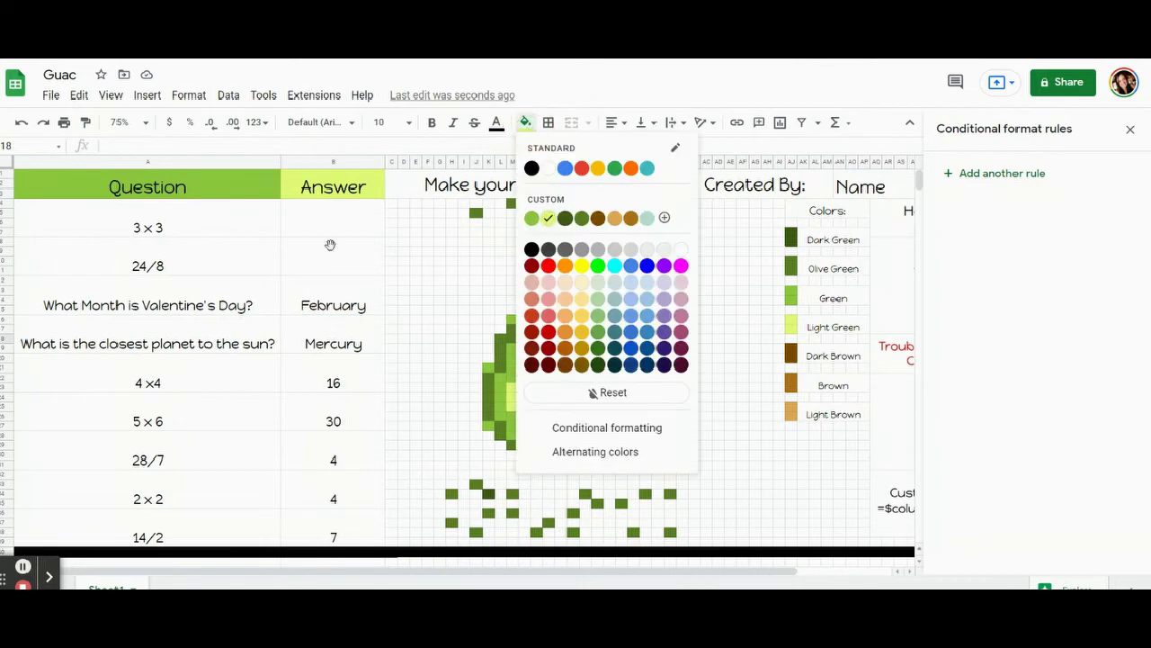
pyautogui.click(321, 292)
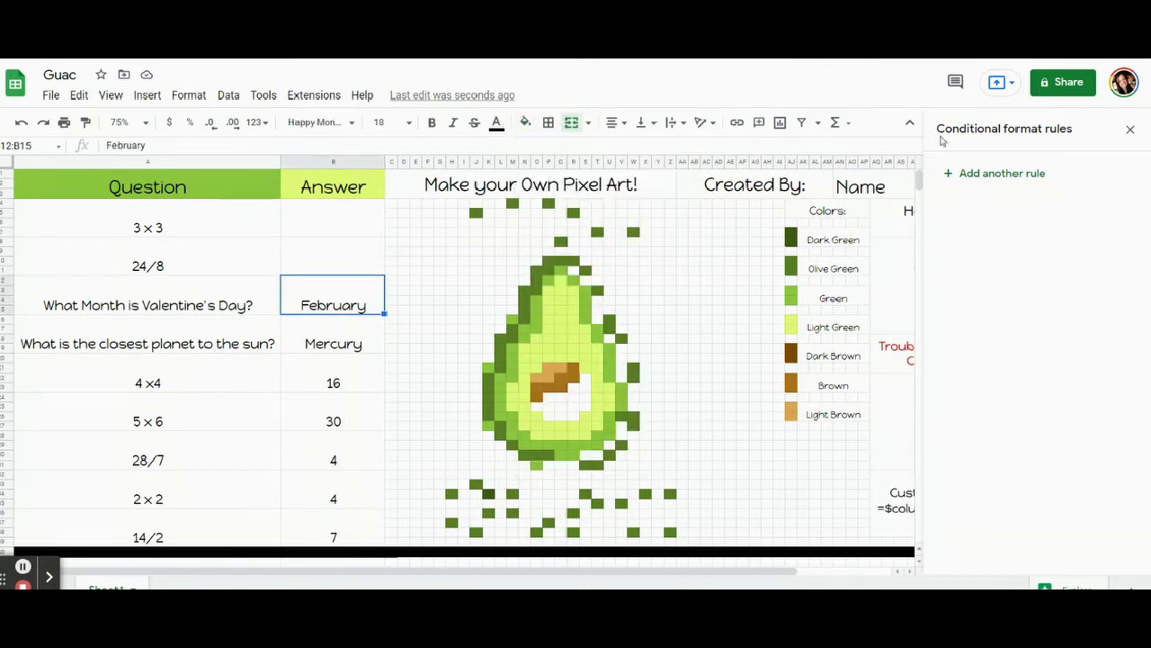
pyautogui.click(991, 175)
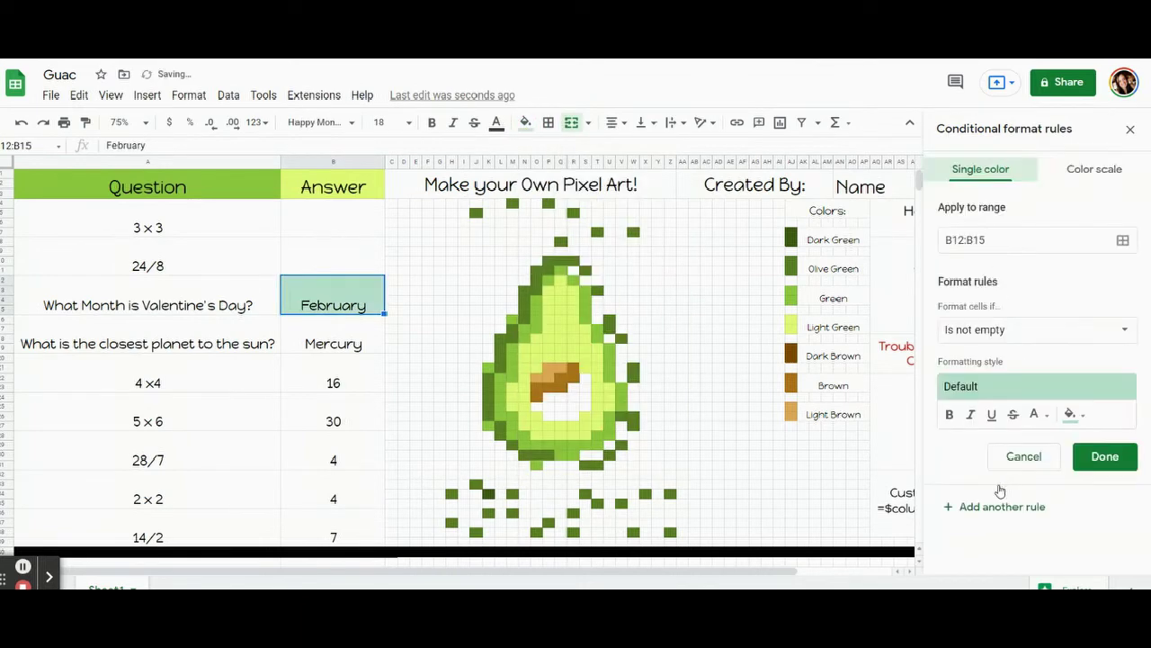
pyautogui.click(1075, 415)
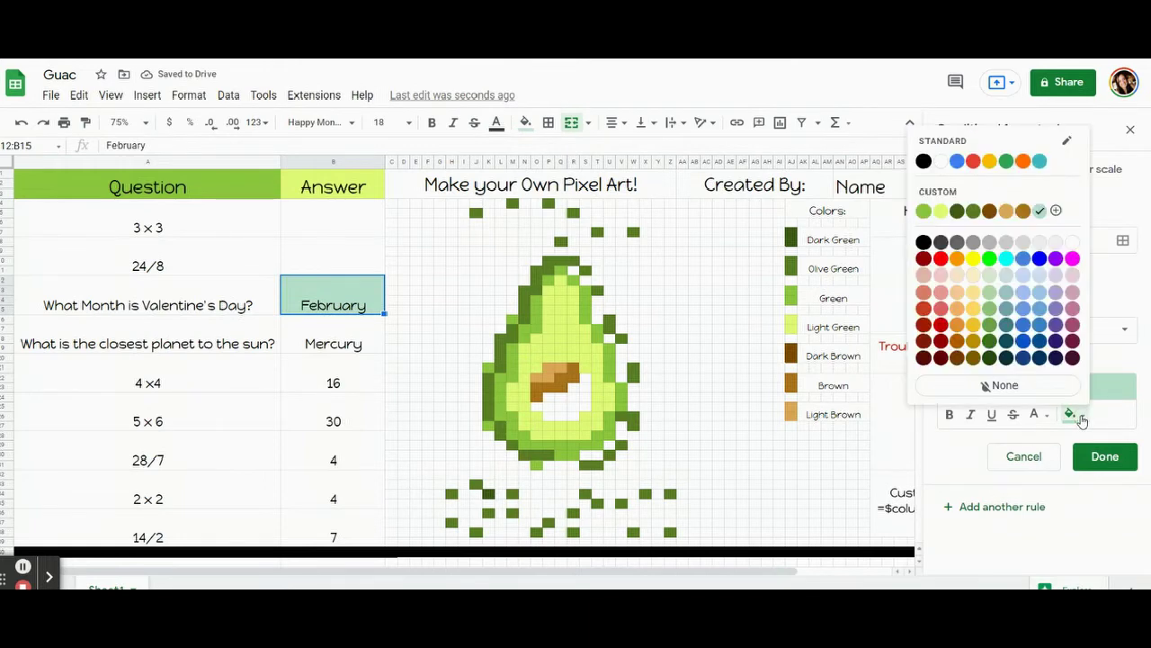
pyautogui.click(940, 210)
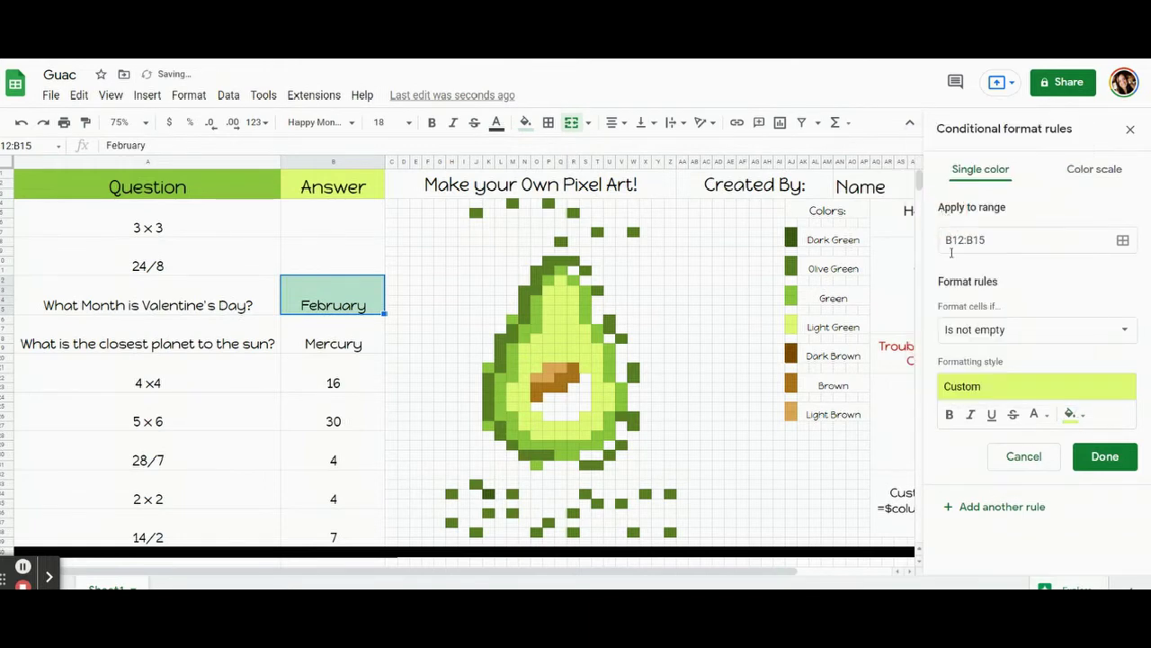
# Make the rule use the custom formula =$b$12="February", with the answer text in quotation marks.
pyautogui.click(979, 333)
pyautogui.scroll(-5, 984, 342)
pyautogui.click(1007, 575)
pyautogui.click(997, 361)
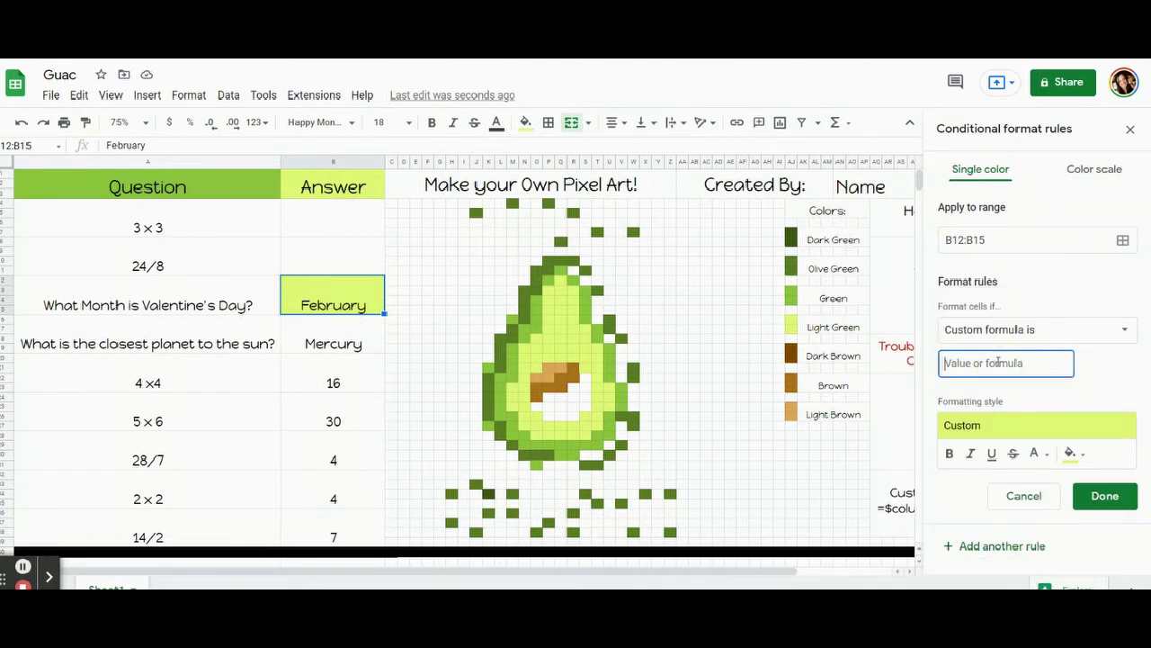
pyautogui.write('=$b$12=February')
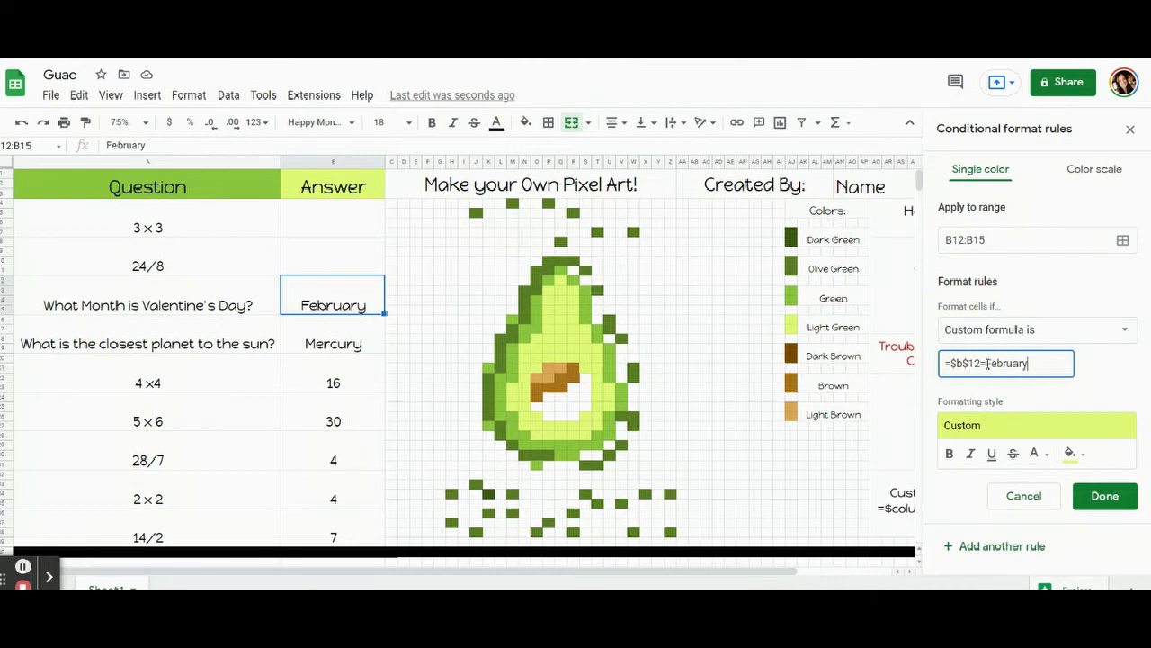
pyautogui.write('"')
pyautogui.click(1044, 362)
pyautogui.write('"')
pyautogui.click(1067, 371)
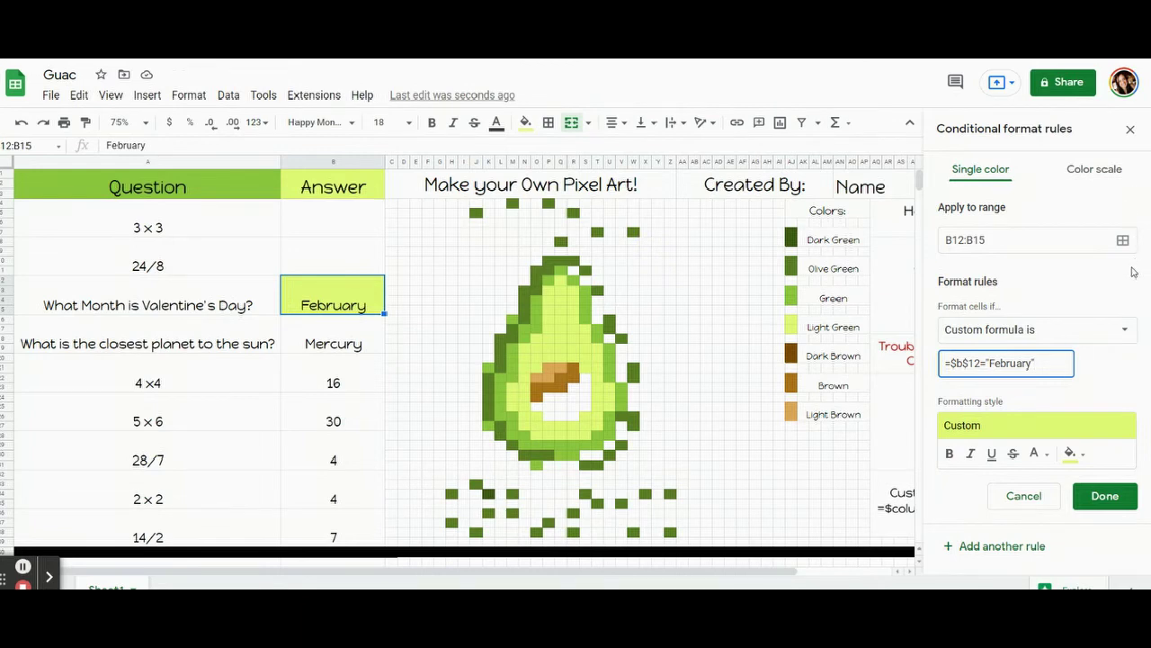
# Extend the light green rule's range with upper avocado pixels Q12, P14, Q15, Q17, S18 and S20.
pyautogui.click(1123, 240)
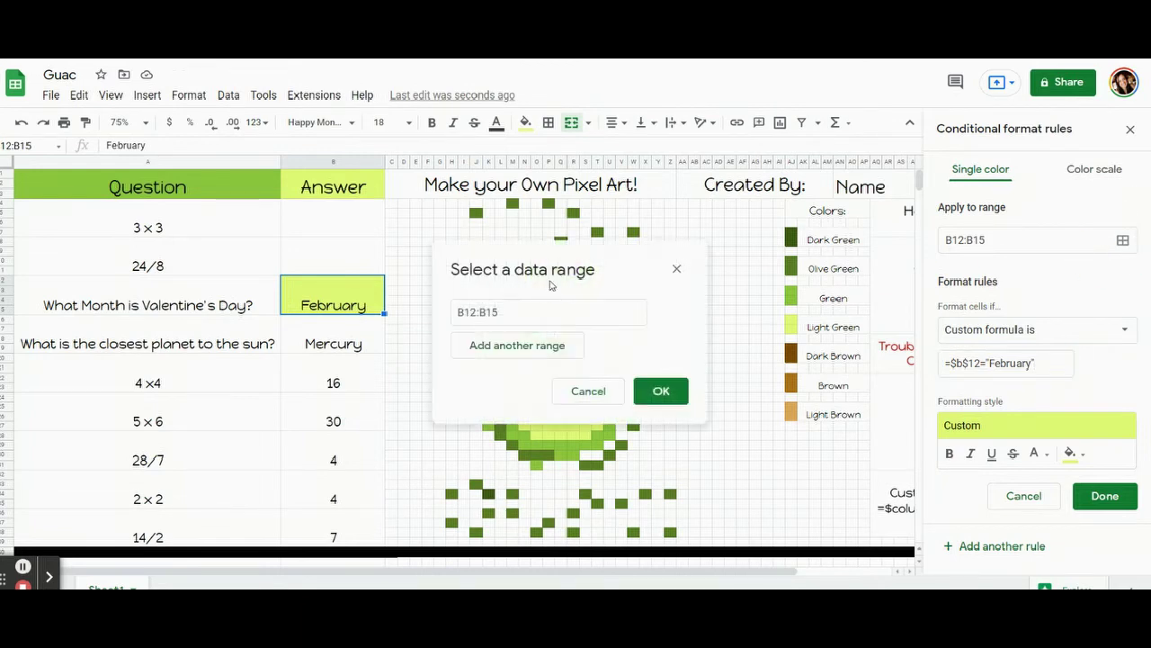
pyautogui.moveTo(561, 267); pyautogui.dragTo(191, 154)
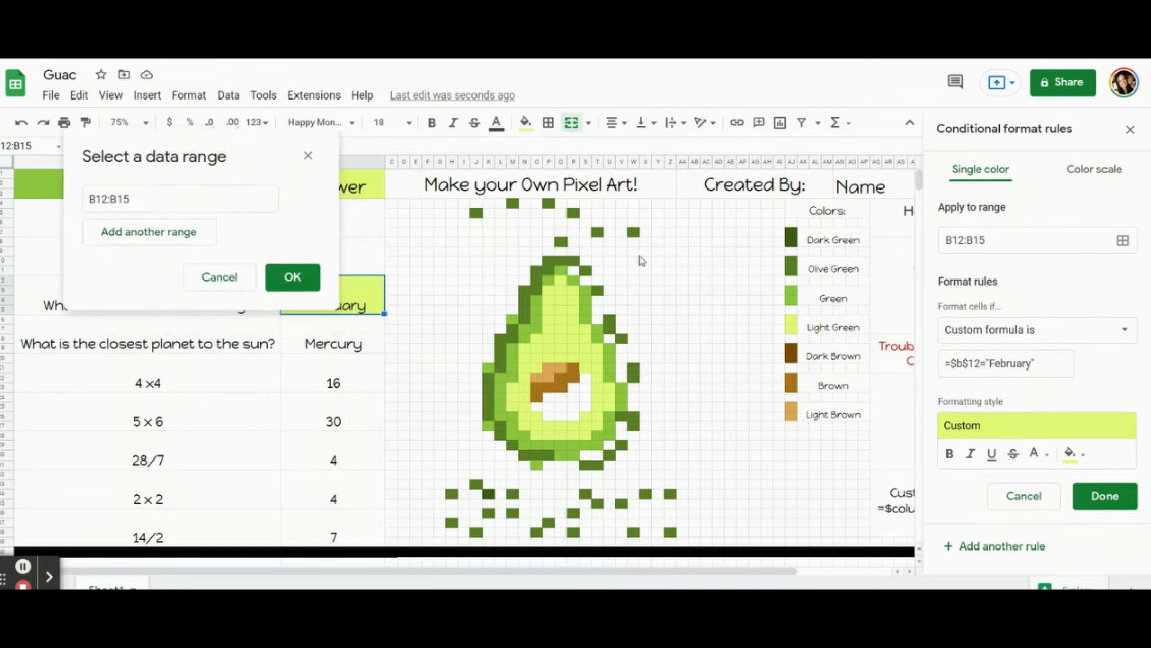
pyautogui.keyDown('ctrl'); pyautogui.click(560, 280); pyautogui.keyUp('ctrl')
pyautogui.keyDown('ctrl'); pyautogui.click(548, 299); pyautogui.keyUp('ctrl')
pyautogui.keyDown('ctrl'); pyautogui.click(560, 309); pyautogui.keyUp('ctrl')
pyautogui.keyDown('ctrl'); pyautogui.click(560, 329); pyautogui.keyUp('ctrl')
pyautogui.keyDown('ctrl'); pyautogui.click(584, 338); pyautogui.keyUp('ctrl')
pyautogui.keyDown('ctrl'); pyautogui.click(585, 357); pyautogui.keyUp('ctrl')
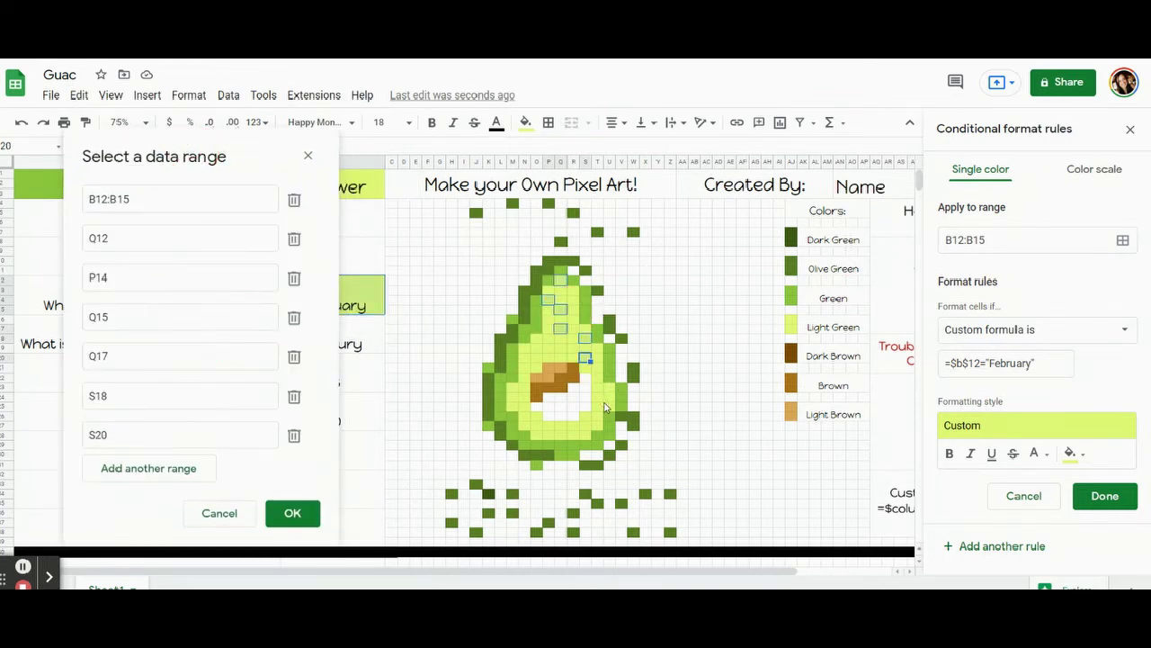
# Add the light green pixels around the pit, T24, S26, R28, P27 and M24, to the rule's range.
pyautogui.keyDown('ctrl'); pyautogui.click(597, 395); pyautogui.keyUp('ctrl')
pyautogui.keyDown('ctrl'); pyautogui.click(584, 416); pyautogui.keyUp('ctrl')
pyautogui.keyDown('ctrl'); pyautogui.click(573, 434); pyautogui.keyUp('ctrl')
pyautogui.keyDown('ctrl'); pyautogui.click(548, 425); pyautogui.keyUp('ctrl')
pyautogui.keyDown('ctrl'); pyautogui.click(512, 396); pyautogui.keyUp('ctrl')
# Add pixels N21, O18, Q19, R14, O20, N27, U23 and T21 to the light green rule's range.
pyautogui.keyDown('ctrl'); pyautogui.click(525, 367); pyautogui.keyUp('ctrl')
pyautogui.keyDown('ctrl'); pyautogui.click(536, 339); pyautogui.keyUp('ctrl')
pyautogui.keyDown('ctrl'); pyautogui.click(560, 348); pyautogui.keyUp('ctrl')
pyautogui.keyDown('ctrl'); pyautogui.click(575, 301); pyautogui.keyUp('ctrl')
pyautogui.keyDown('ctrl'); pyautogui.click(540, 358); pyautogui.keyUp('ctrl')
pyautogui.keyDown('ctrl'); pyautogui.click(526, 426); pyautogui.keyUp('ctrl')
pyautogui.keyDown('ctrl'); pyautogui.click(610, 390); pyautogui.keyUp('ctrl')
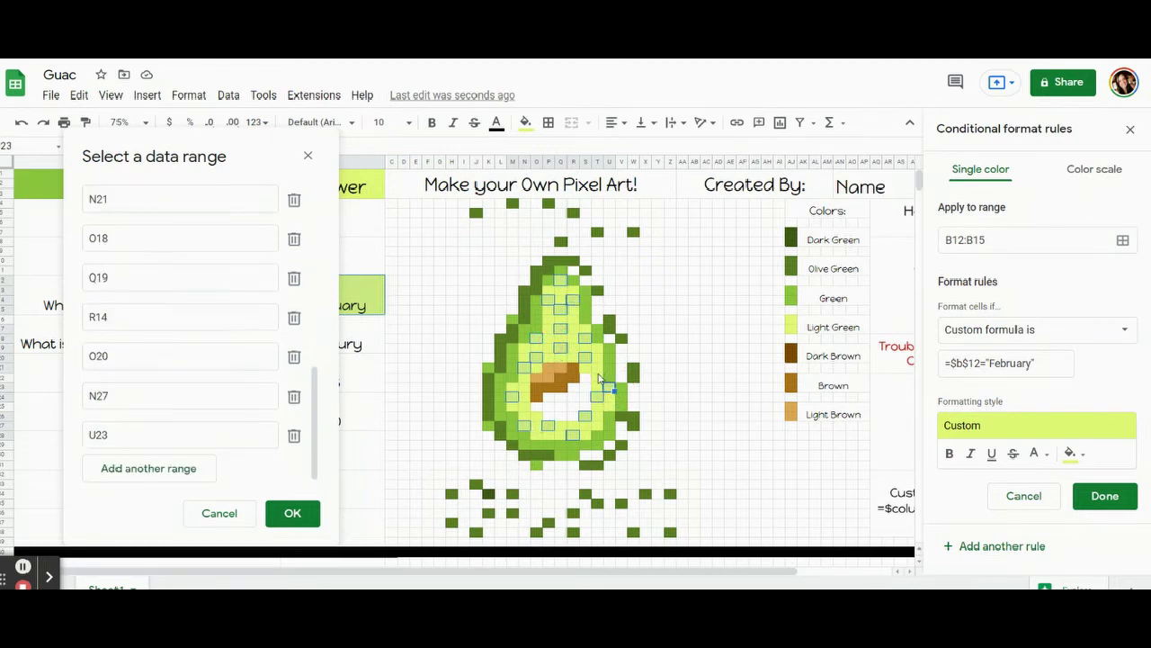
pyautogui.keyDown('ctrl'); pyautogui.click(598, 368); pyautogui.keyUp('ctrl')
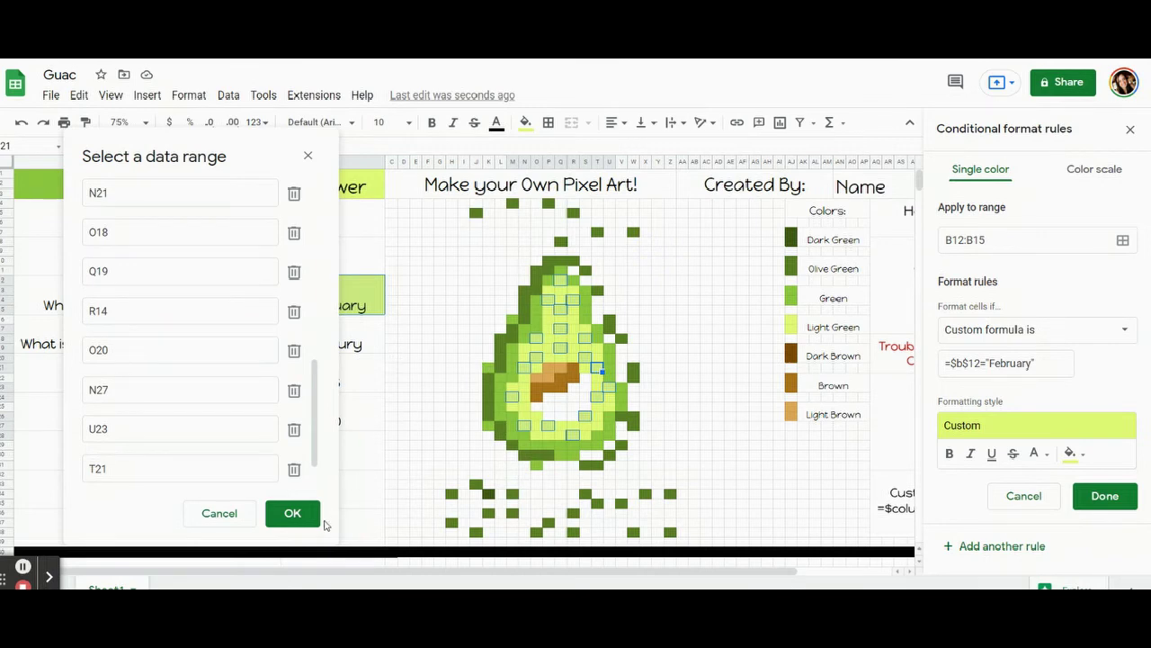
# Confirm the ranges and save the light green rule, and reset the manual fill color of its selected pixels.
pyautogui.click(293, 513)
pyautogui.click(1108, 498)
pyautogui.click(526, 123)
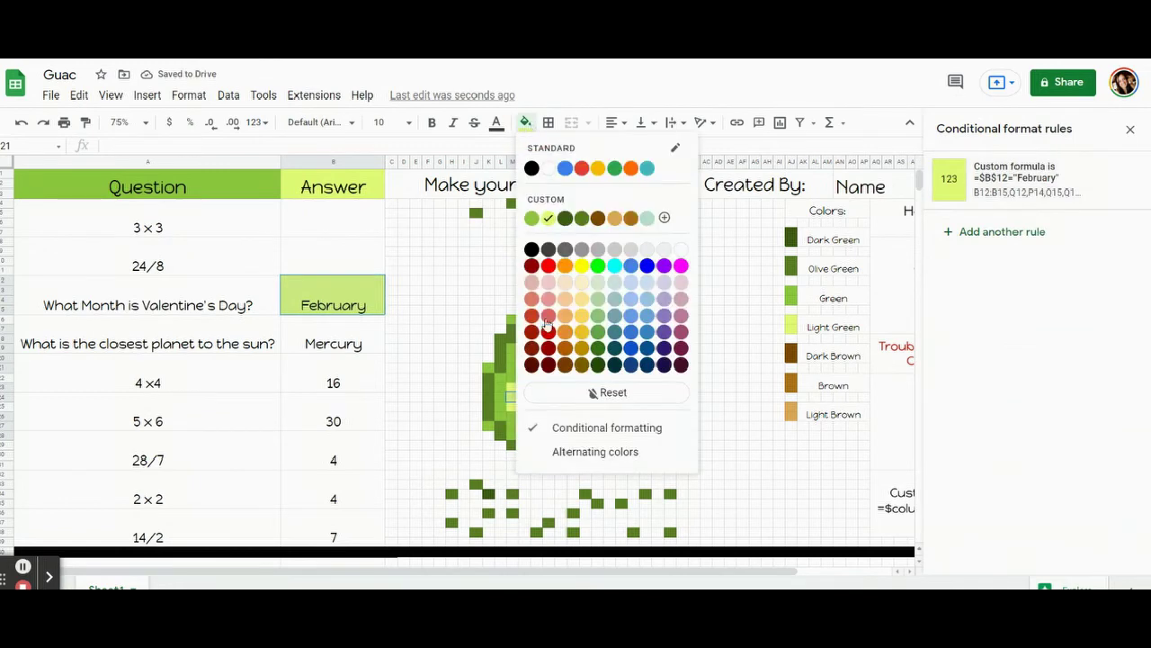
pyautogui.click(608, 392)
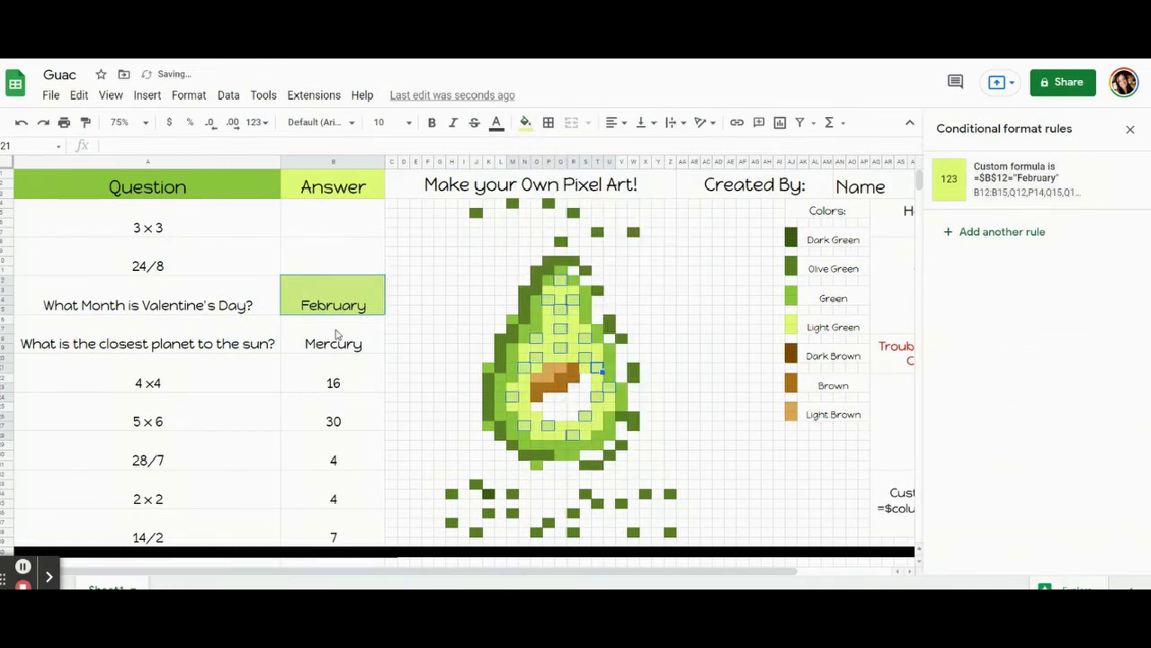
# Clear the Valentine's Day answer, and test the rules by entering 9, 3 and february as the first three answers.
pyautogui.click(335, 335)
pyautogui.click(341, 296)
pyautogui.press('Delete')
pyautogui.click(333, 218)
pyautogui.write('9')
pyautogui.press('Return')
pyautogui.write('3')
pyautogui.press('Return')
pyautogui.write('february')
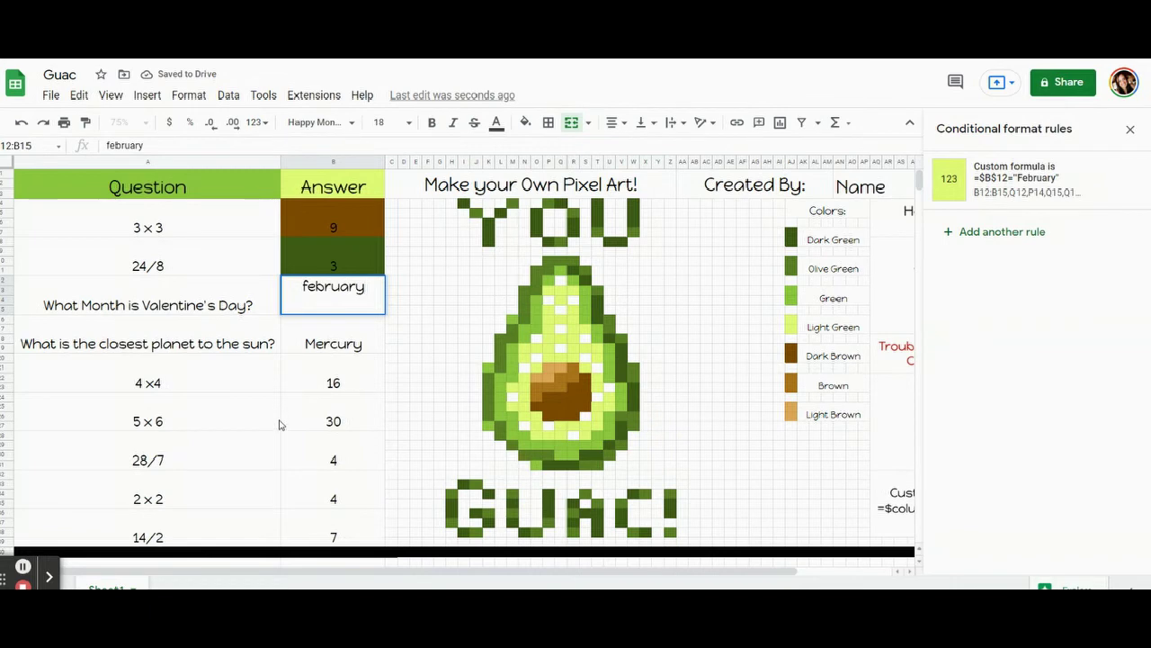
pyautogui.click(279, 424)
# Clear the answers to 3 x 3, 24/8 and the Valentine's Day question.
pyautogui.click(361, 207)
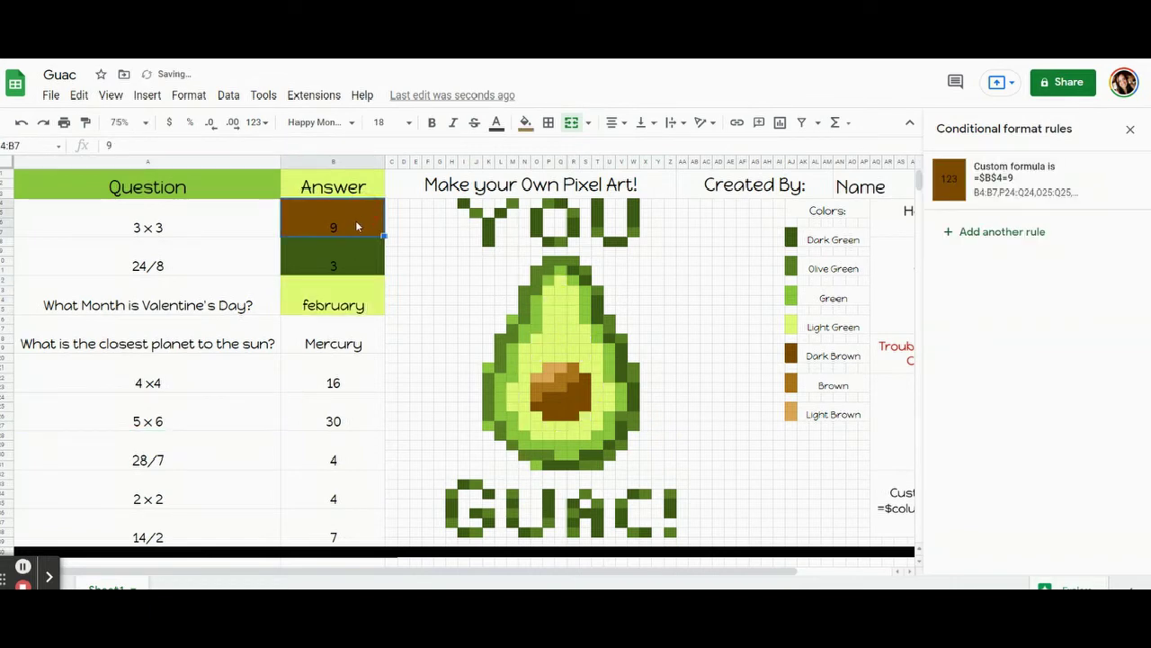
pyautogui.press('Delete')
pyautogui.click(346, 261)
pyautogui.press('Delete')
pyautogui.click(334, 305)
pyautogui.press('Delete')
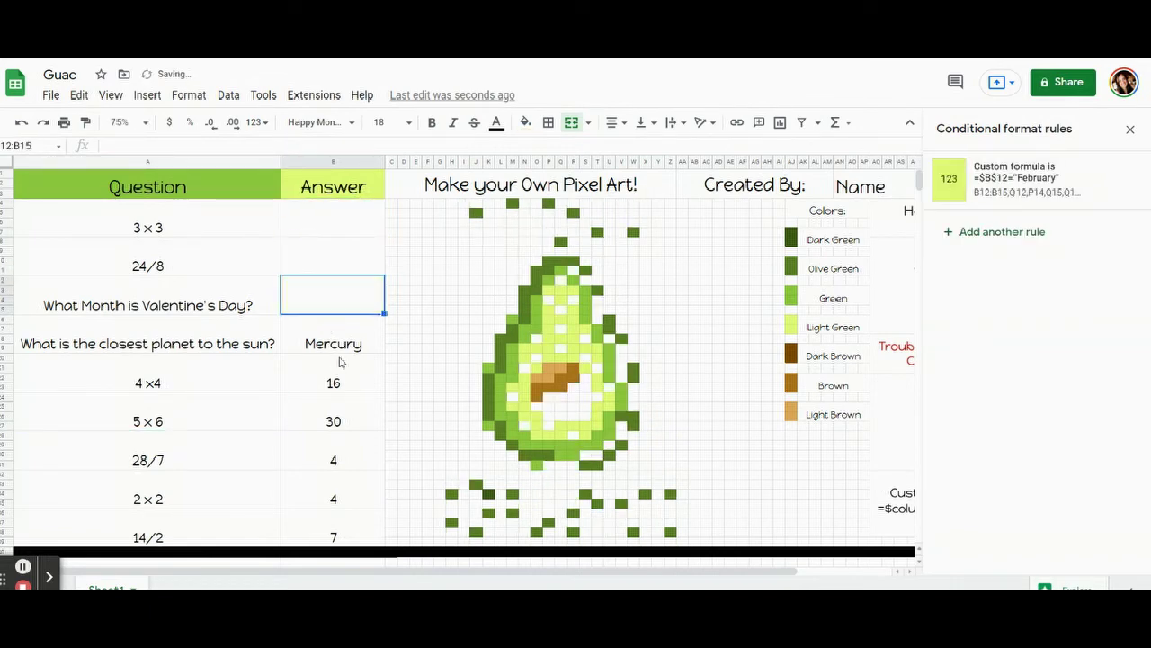
# Examine the fill colors of the green pixel N17 inside the avocado and pixel M34 in the GUAC lettering.
pyautogui.click(345, 344)
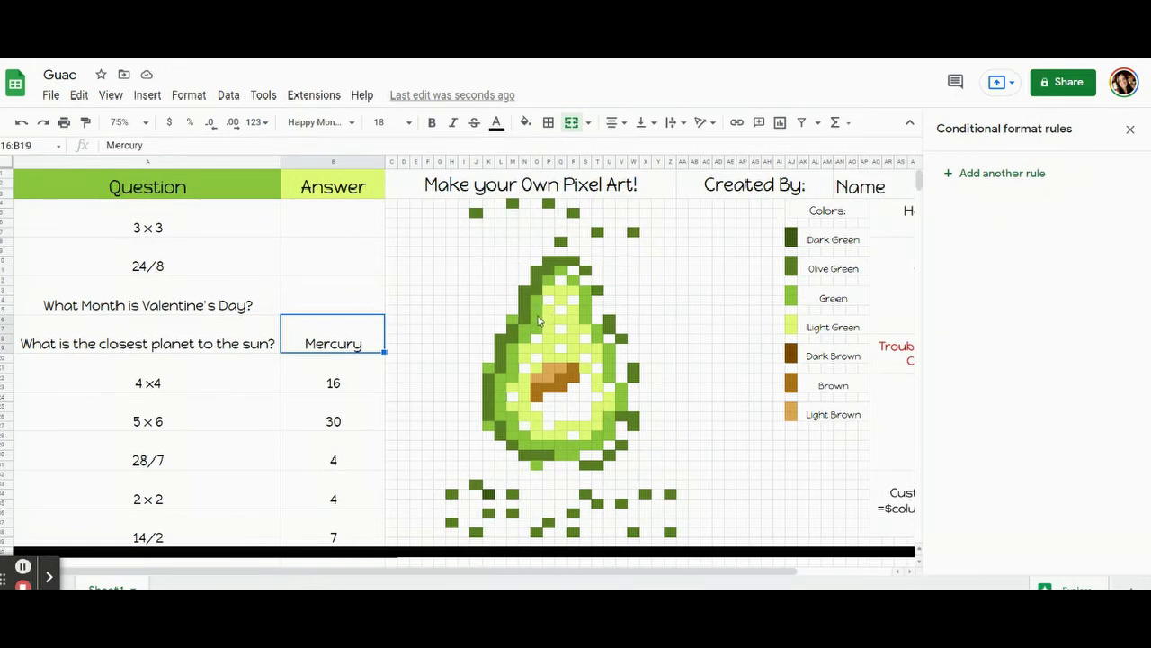
pyautogui.click(537, 311)
pyautogui.click(525, 329)
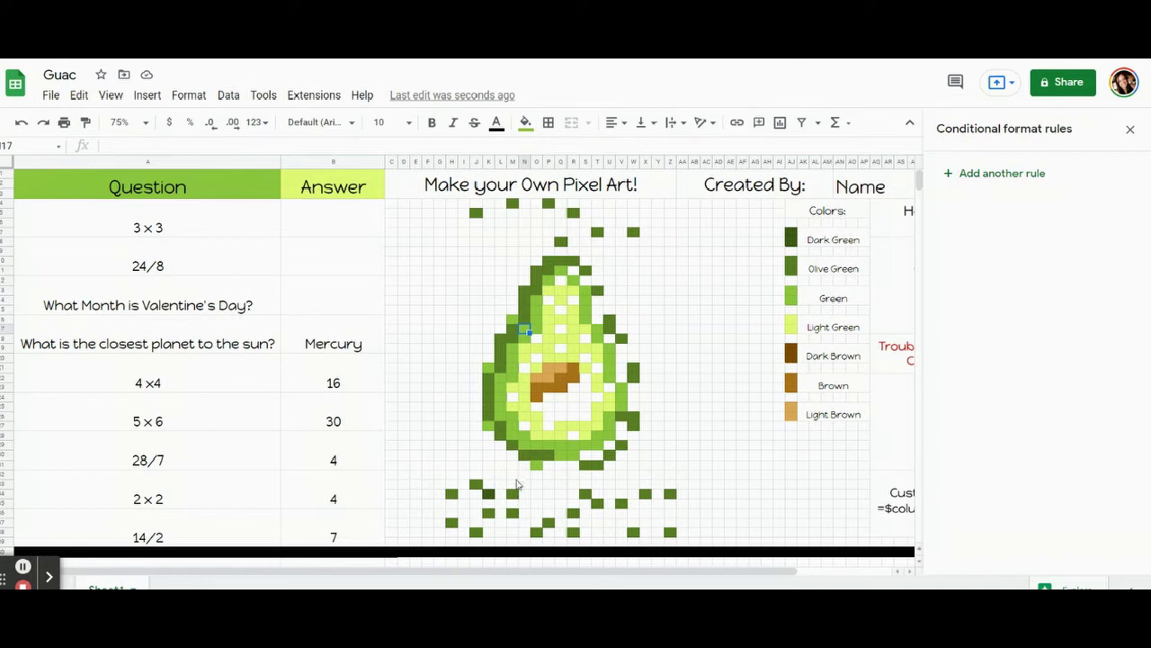
pyautogui.click(525, 122)
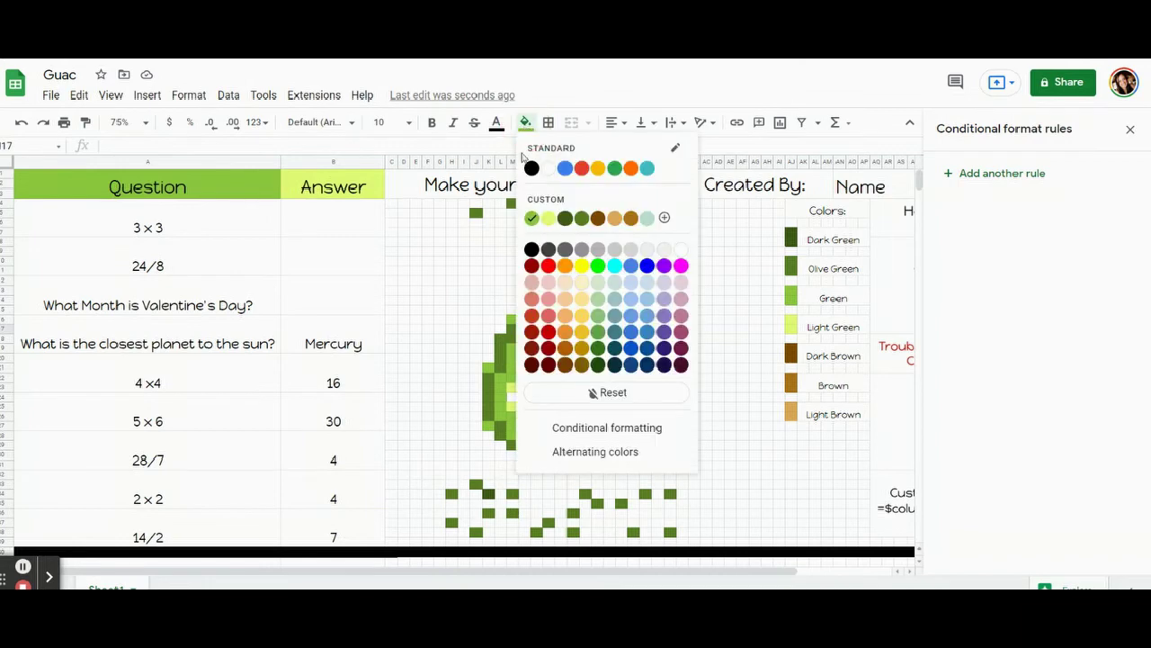
pyautogui.click(527, 123)
pyautogui.click(510, 496)
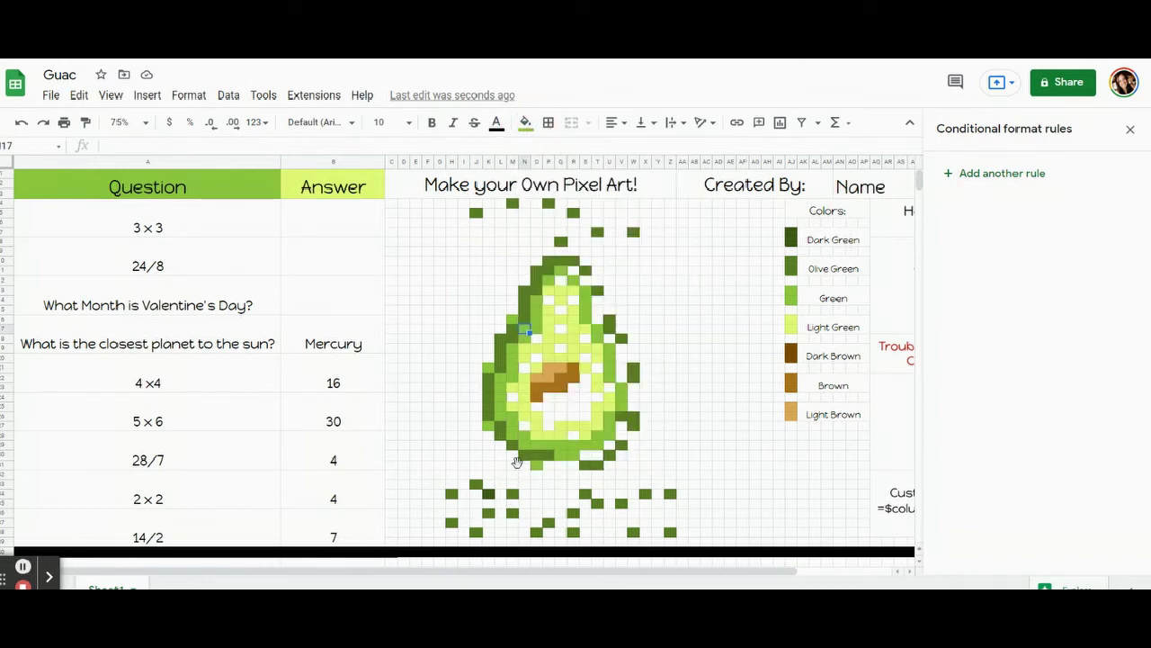
pyautogui.click(526, 123)
pyautogui.click(527, 124)
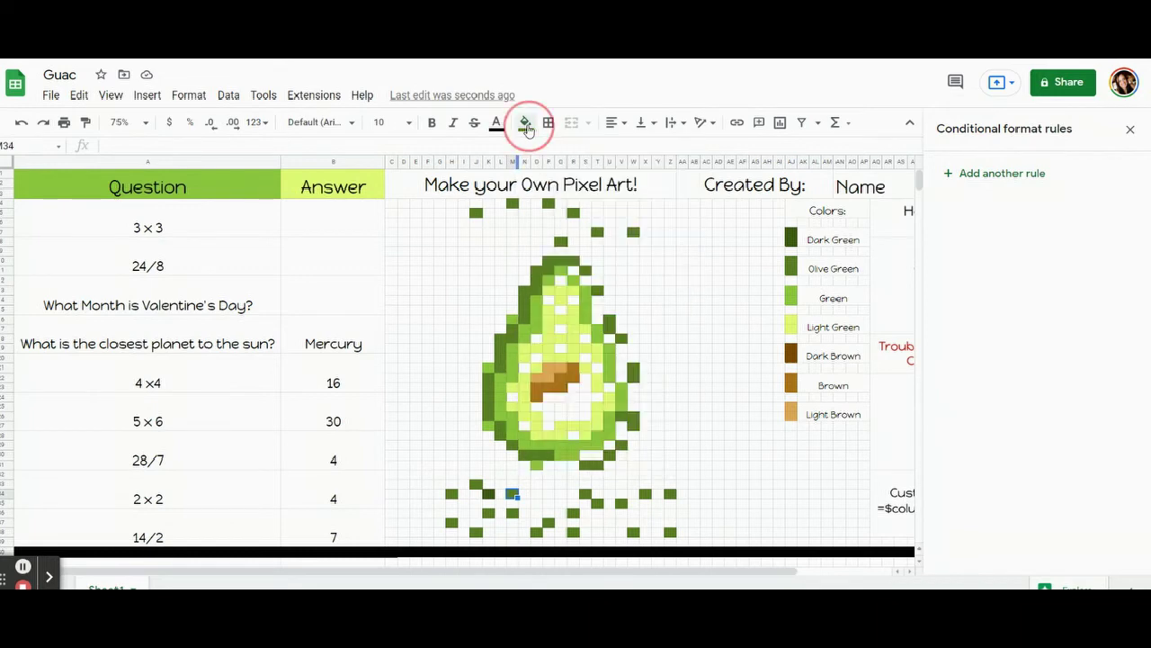
pyautogui.click(537, 321)
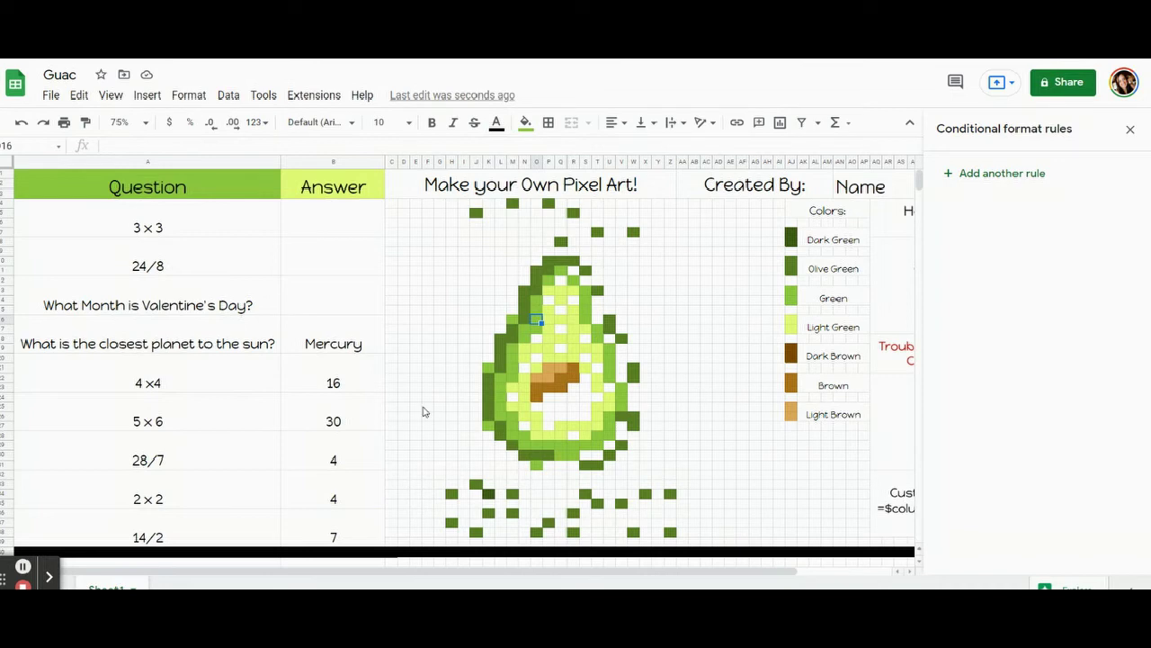
# Add a conditional format rule with a green fill to the closest-planet answer cell B16:B19.
pyautogui.click(330, 344)
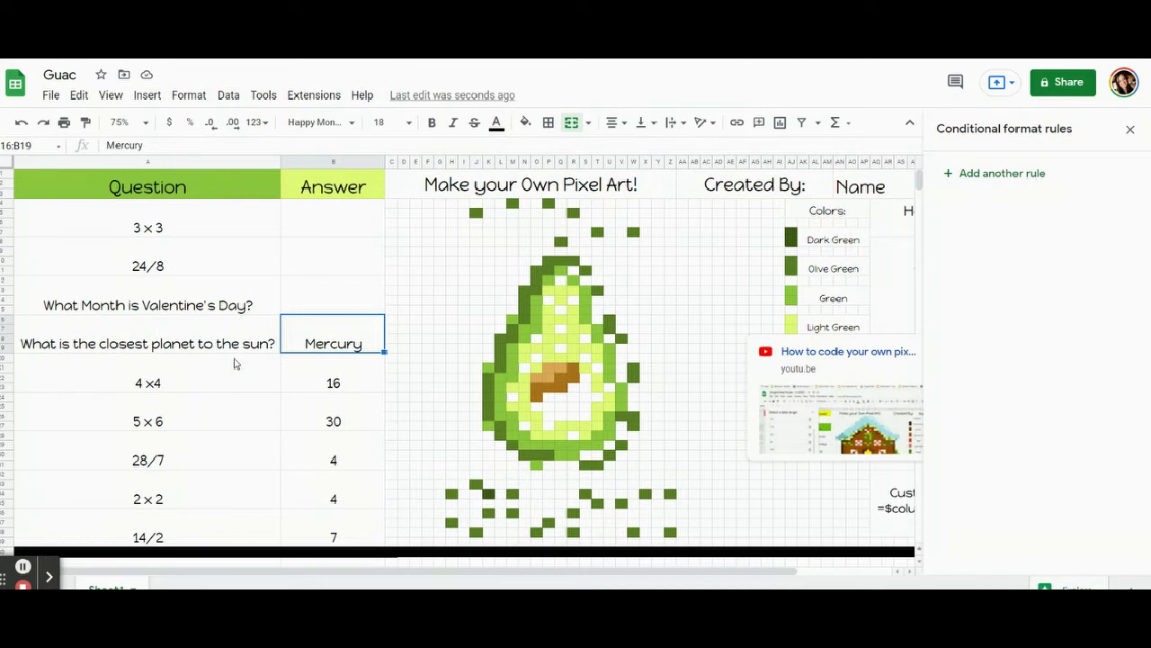
pyautogui.click(974, 177)
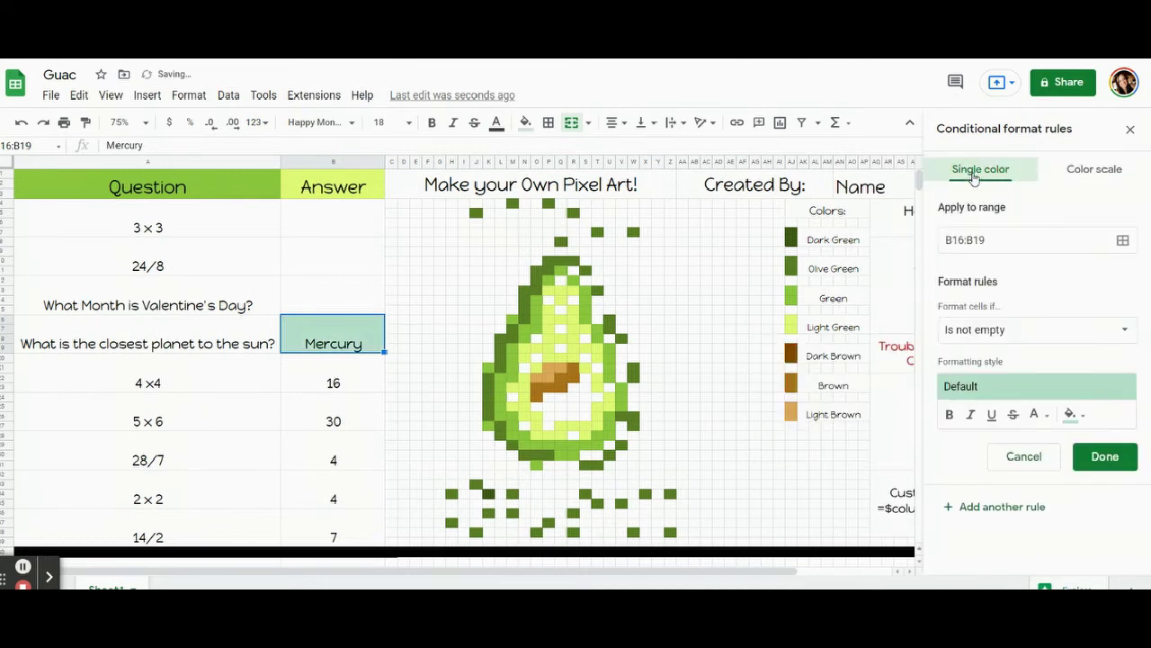
pyautogui.click(1082, 420)
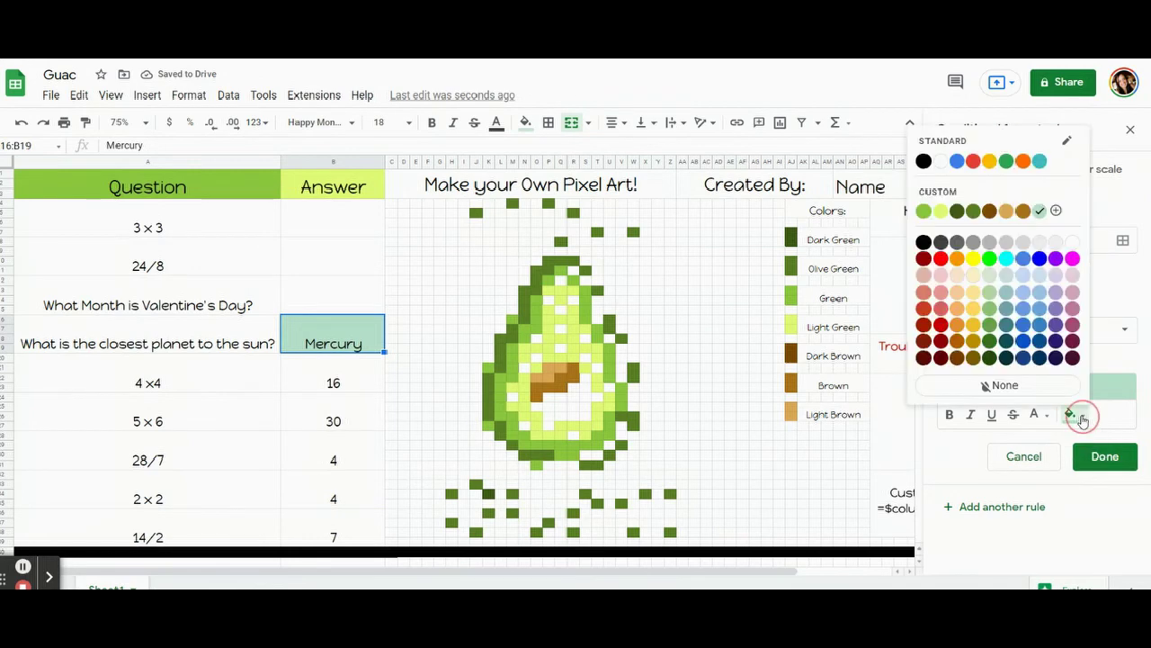
pyautogui.click(924, 211)
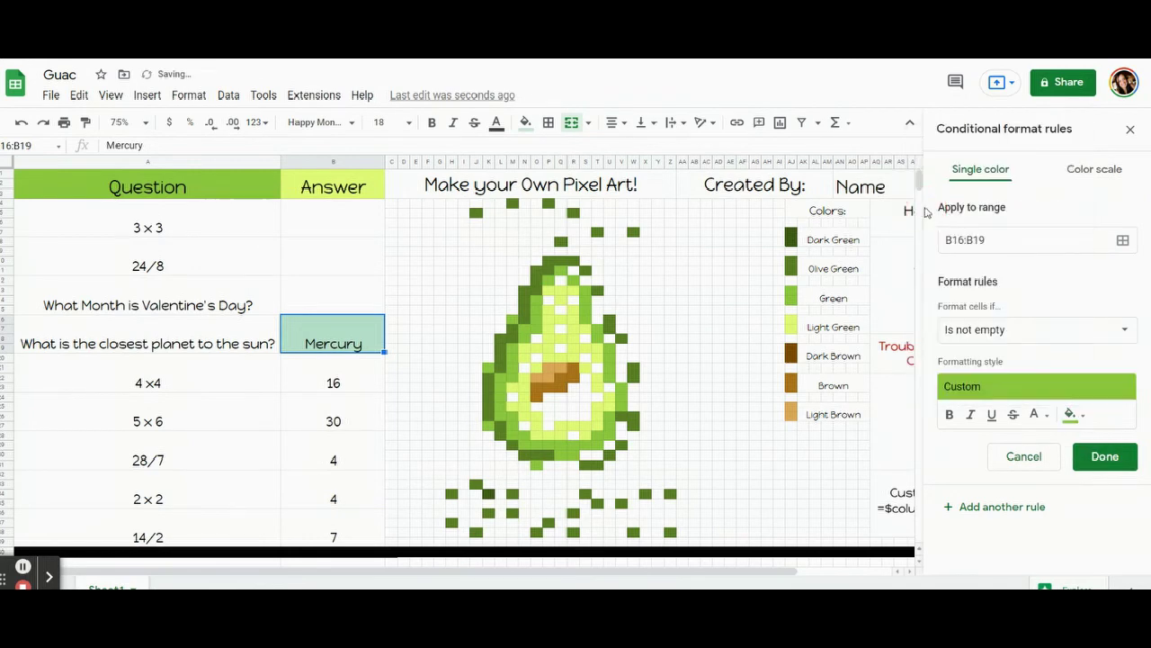
# Make the rule's condition the custom formula =$b$16="Mercury".
pyautogui.click(1014, 329)
pyautogui.scroll(-1, 1011, 445)
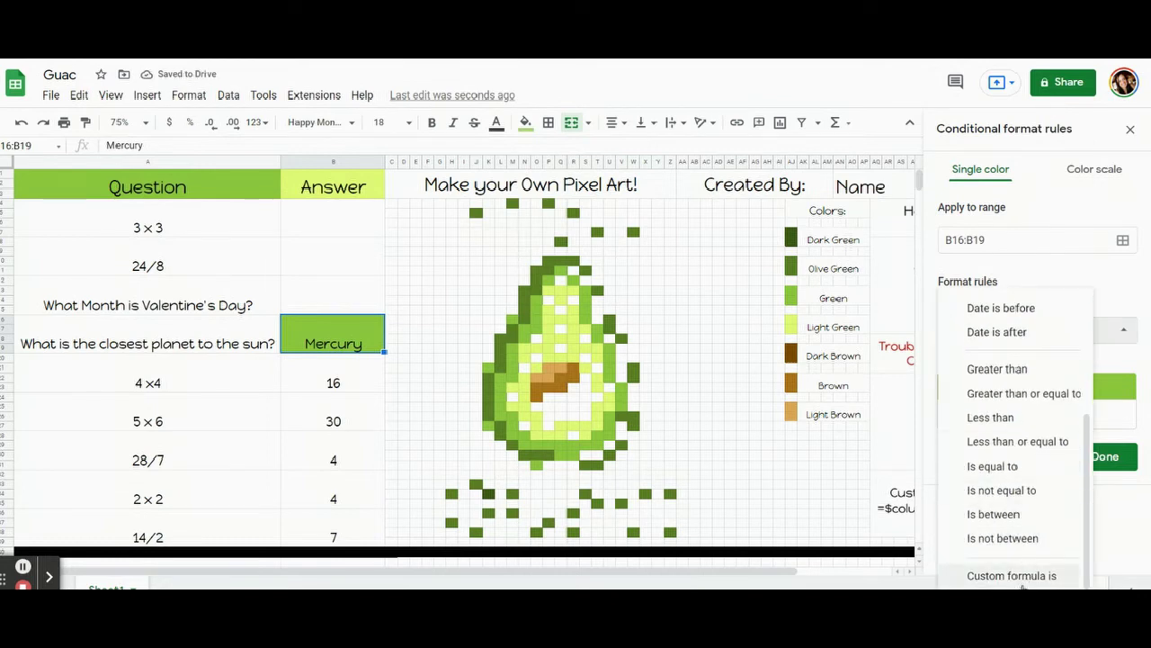
pyautogui.click(1019, 577)
pyautogui.click(987, 362)
pyautogui.write('=$b$')
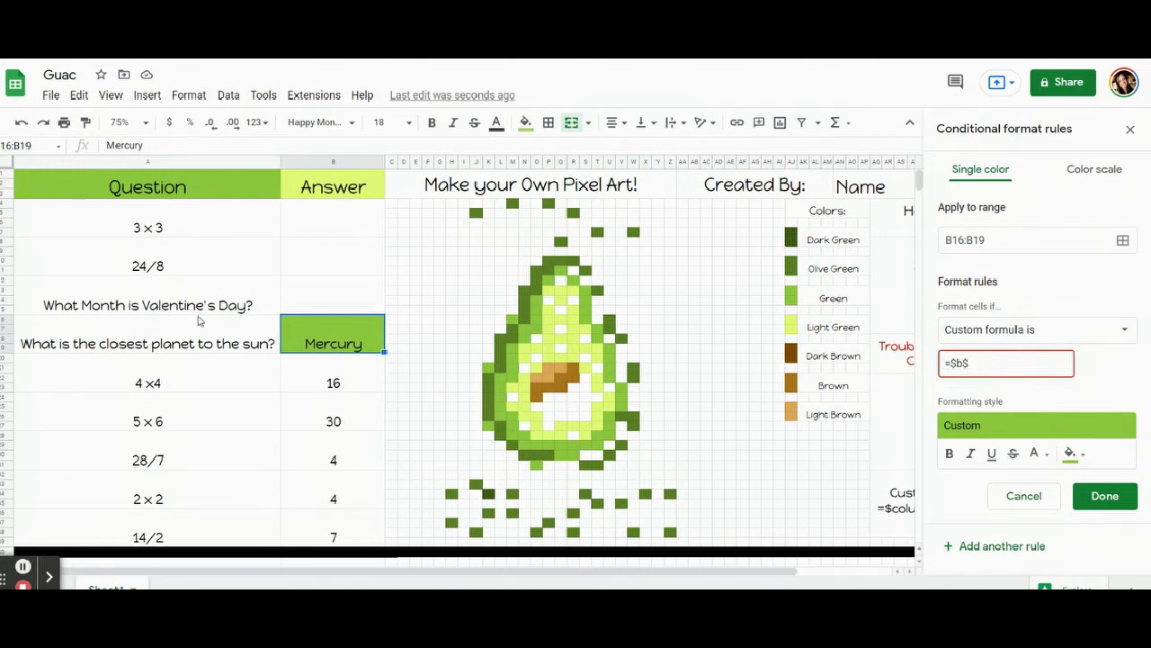
pyautogui.moveTo(917, 331)
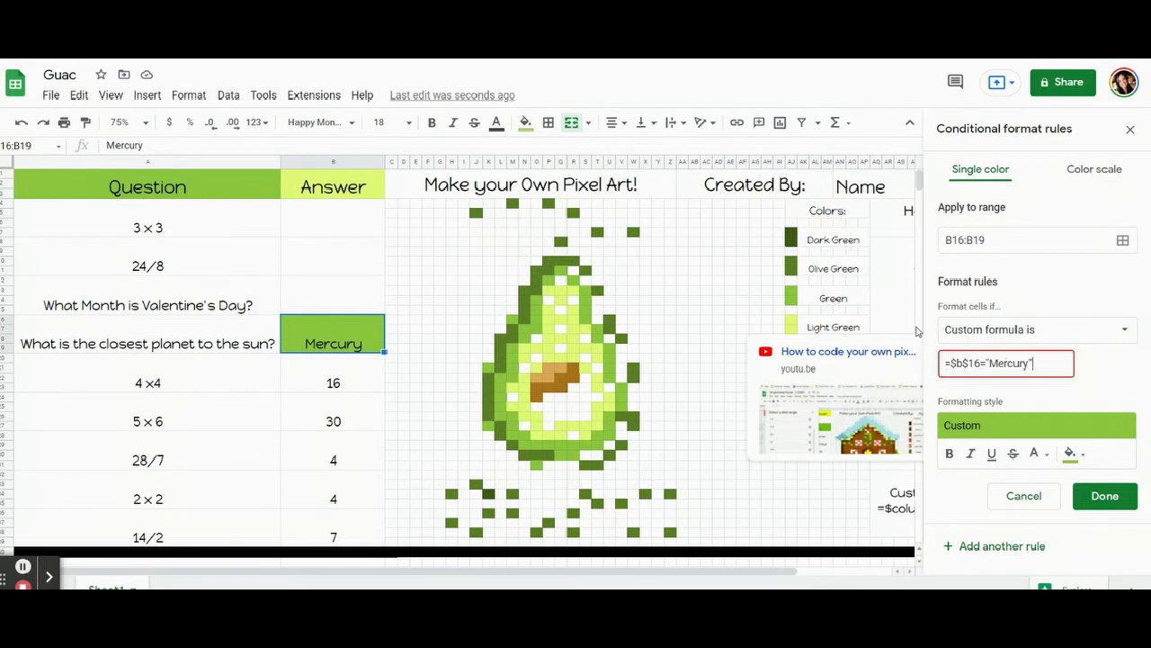
# Add the green avocado pixels Q11, O14, O16, S13, N18, M20, L23 and M27 to the Mercury rule's ranges.
pyautogui.click(1122, 240)
pyautogui.moveTo(609, 270); pyautogui.dragTo(187, 97)
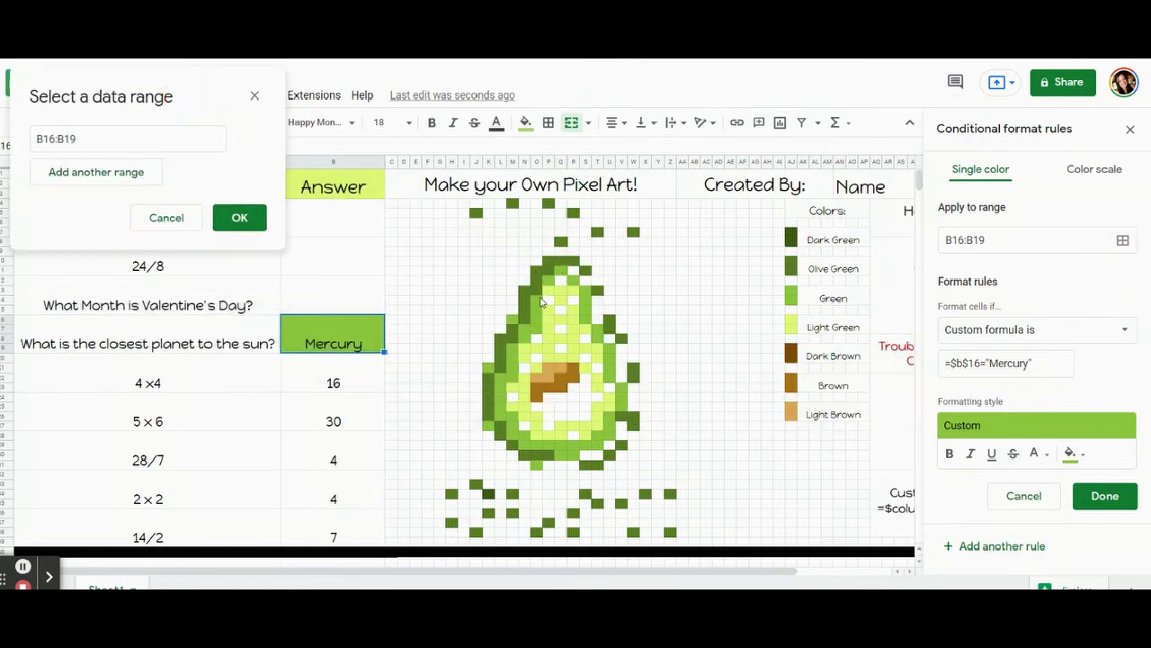
pyautogui.keyDown('ctrl'); pyautogui.click(560, 270); pyautogui.keyUp('ctrl')
pyautogui.keyDown('ctrl'); pyautogui.click(537, 300); pyautogui.keyUp('ctrl')
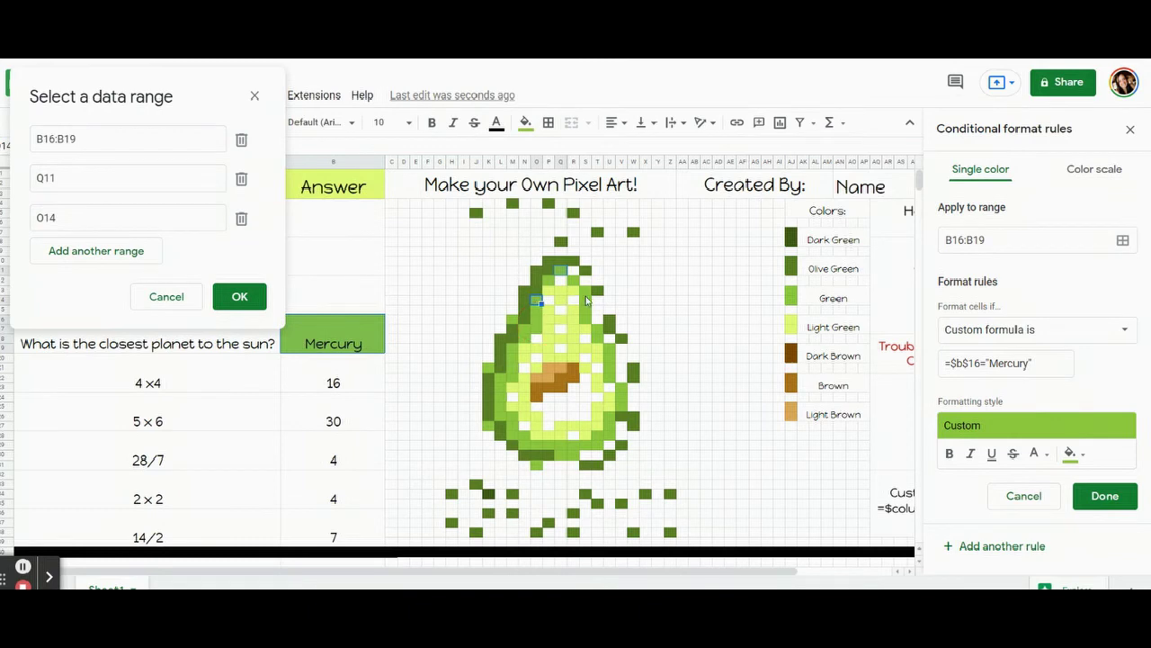
pyautogui.keyDown('ctrl'); pyautogui.click(537, 319); pyautogui.keyUp('ctrl')
pyautogui.keyDown('ctrl'); pyautogui.click(588, 293); pyautogui.keyUp('ctrl')
pyautogui.keyDown('ctrl'); pyautogui.click(526, 340); pyautogui.keyUp('ctrl')
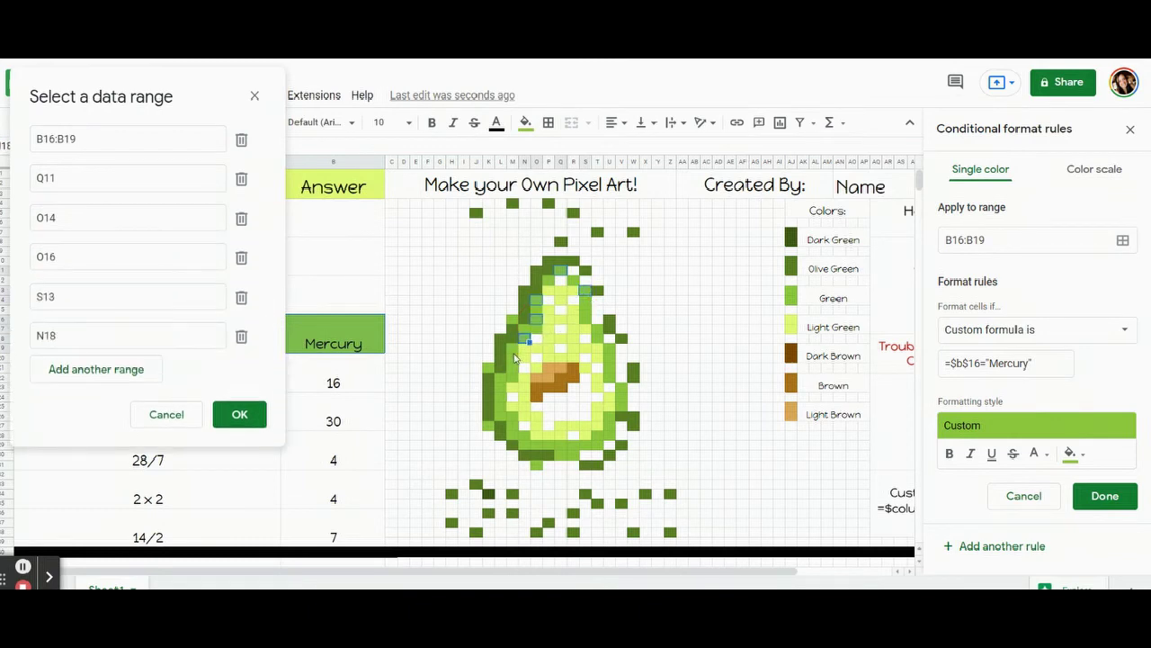
pyautogui.keyDown('ctrl'); pyautogui.click(513, 358); pyautogui.keyUp('ctrl')
pyautogui.keyDown('ctrl'); pyautogui.click(502, 388); pyautogui.keyUp('ctrl')
pyautogui.keyDown('ctrl'); pyautogui.click(515, 430); pyautogui.keyUp('ctrl')
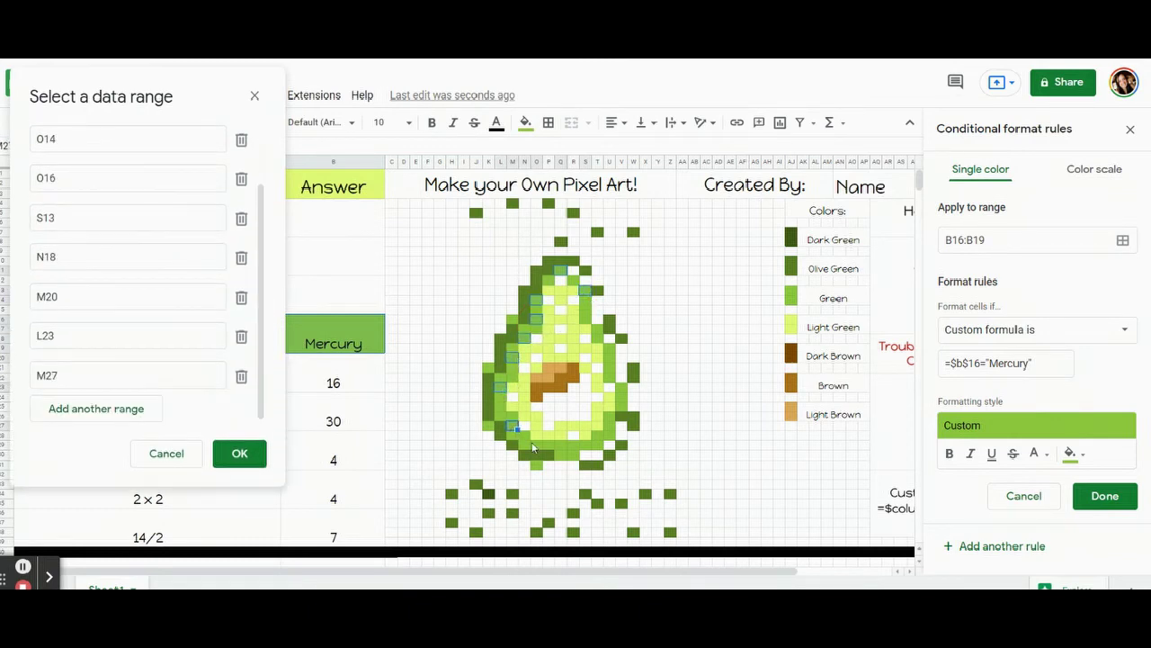
# Extend the rule's ranges with the green pixels O29, Q29, T28, U26, V24, U22, U19 and T18.
pyautogui.keyDown('ctrl'); pyautogui.click(560, 447); pyautogui.keyUp('ctrl')
pyautogui.keyDown('ctrl'); pyautogui.click(600, 444); pyautogui.keyUp('ctrl')
pyautogui.keyDown('ctrl'); pyautogui.click(611, 429); pyautogui.keyUp('ctrl')
pyautogui.keyDown('ctrl'); pyautogui.click(621, 407); pyautogui.keyUp('ctrl')
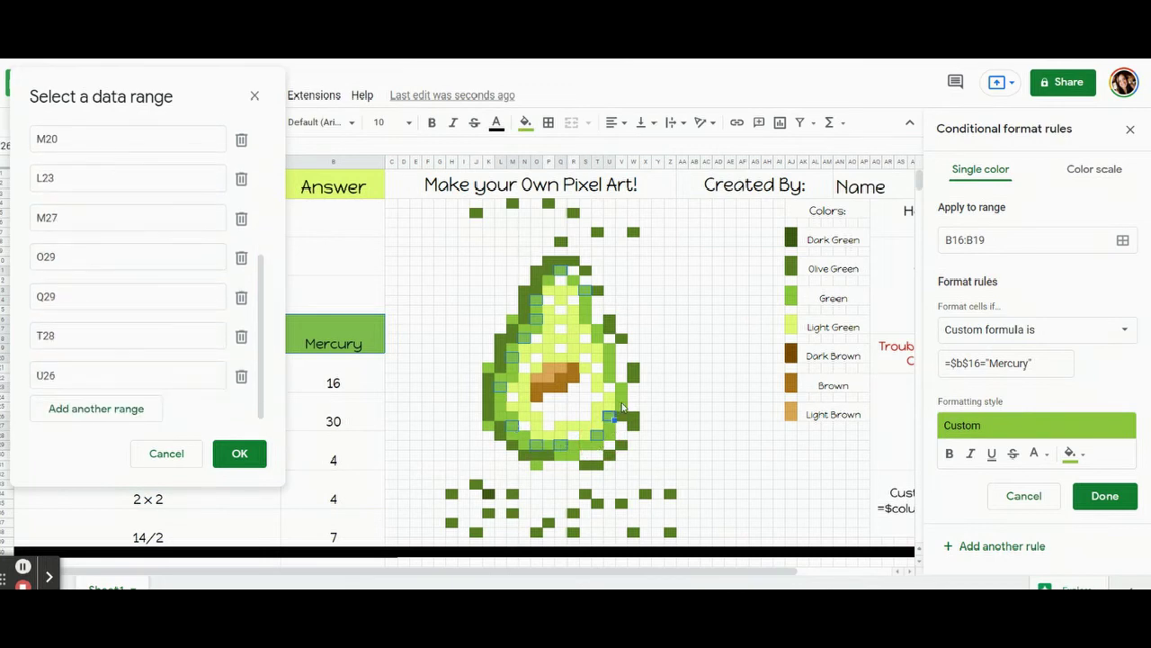
pyautogui.keyDown('ctrl'); pyautogui.click(610, 384); pyautogui.keyUp('ctrl')
pyautogui.keyDown('ctrl'); pyautogui.click(609, 356); pyautogui.keyUp('ctrl')
pyautogui.keyDown('ctrl'); pyautogui.click(603, 347); pyautogui.keyUp('ctrl')
pyautogui.keyDown('ctrl'); pyautogui.click(595, 337); pyautogui.keyUp('ctrl')
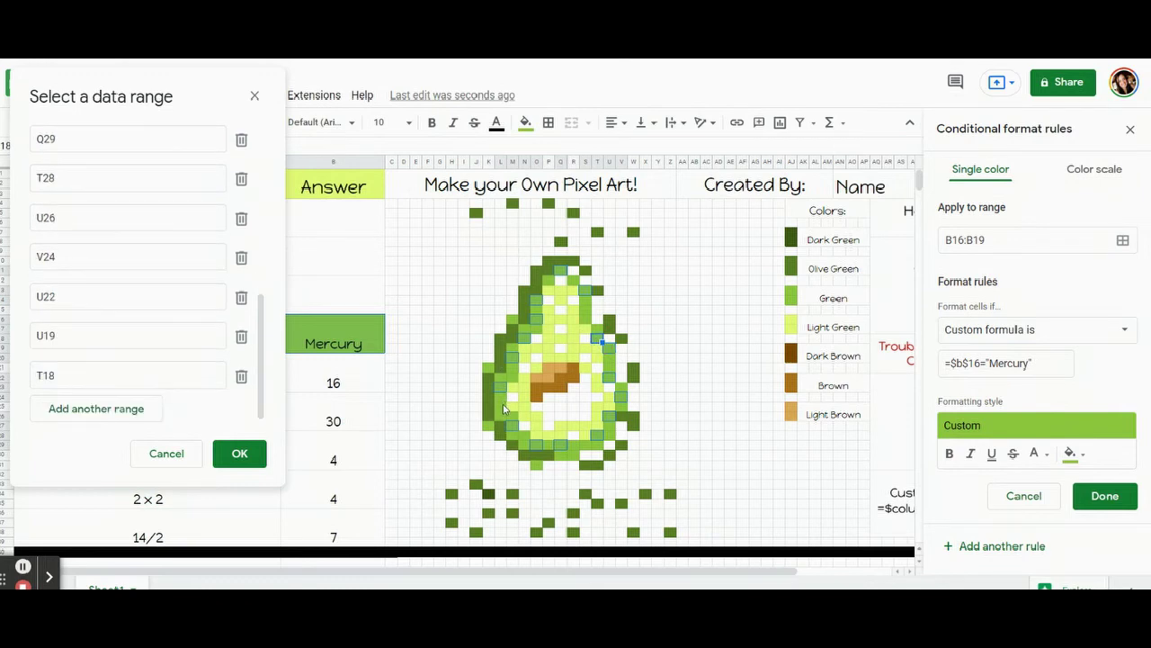
# Include the green pixels L25, K21, M16, R30, U26:U27 and S15 in the rule's ranges.
pyautogui.keyDown('ctrl'); pyautogui.click(500, 403); pyautogui.keyUp('ctrl')
pyautogui.keyDown('ctrl'); pyautogui.click(488, 367); pyautogui.keyUp('ctrl')
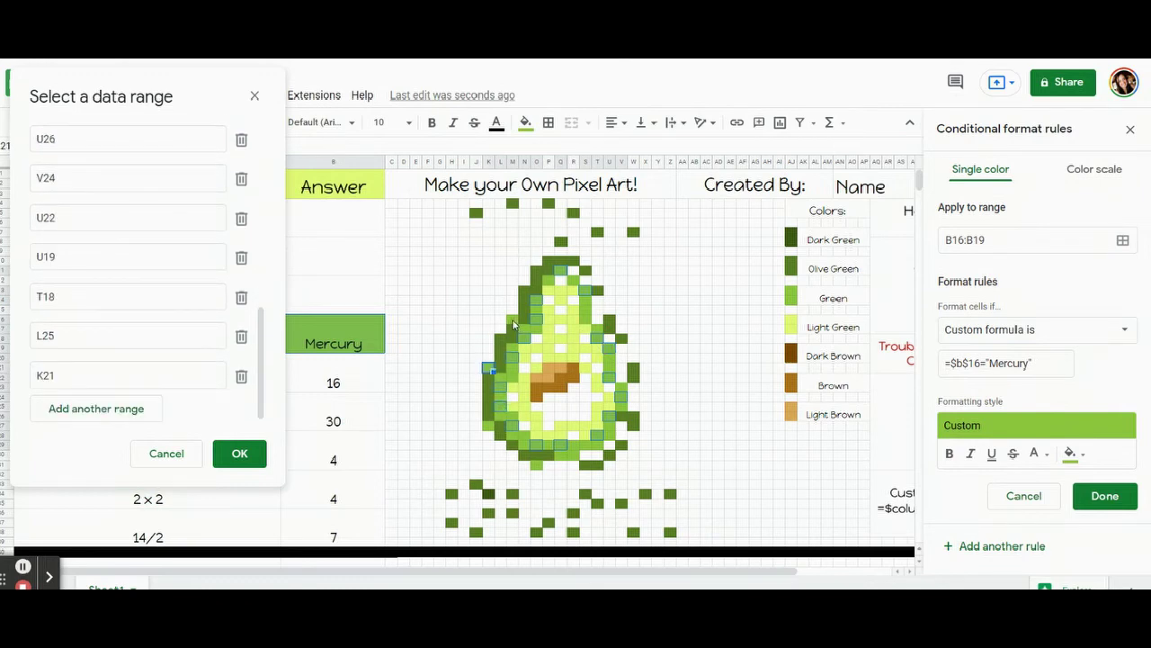
pyautogui.keyDown('ctrl'); pyautogui.click(511, 318); pyautogui.keyUp('ctrl')
pyautogui.keyDown('ctrl'); pyautogui.click(573, 454); pyautogui.keyUp('ctrl')
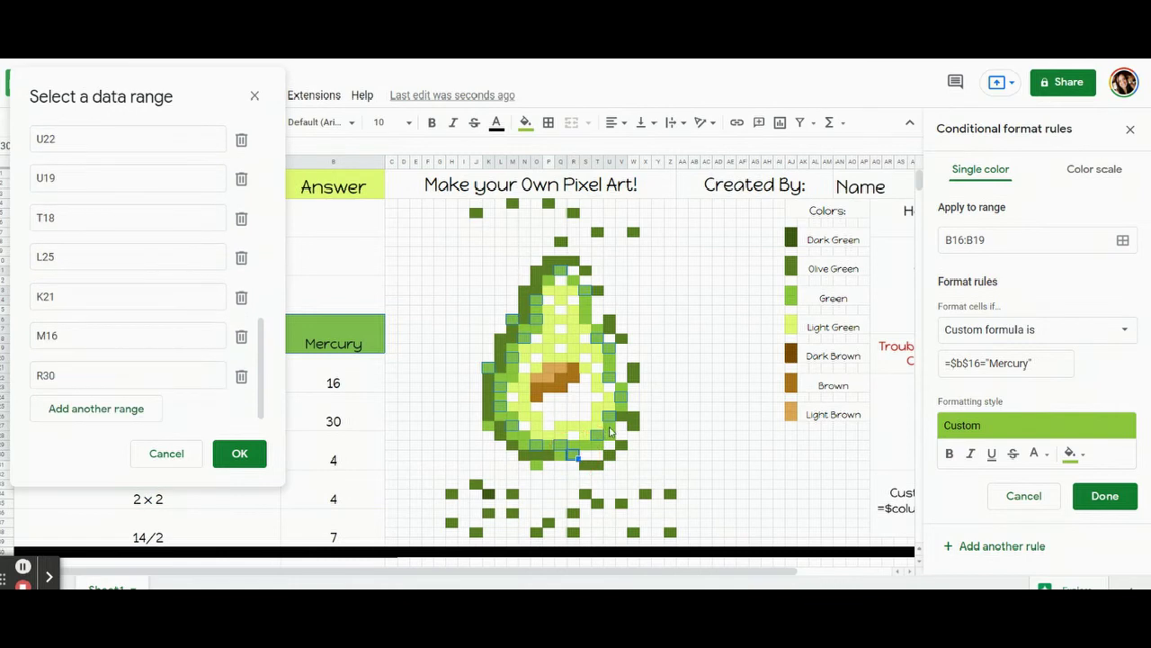
pyautogui.moveTo(610, 419); pyautogui.dragTo(610, 431)
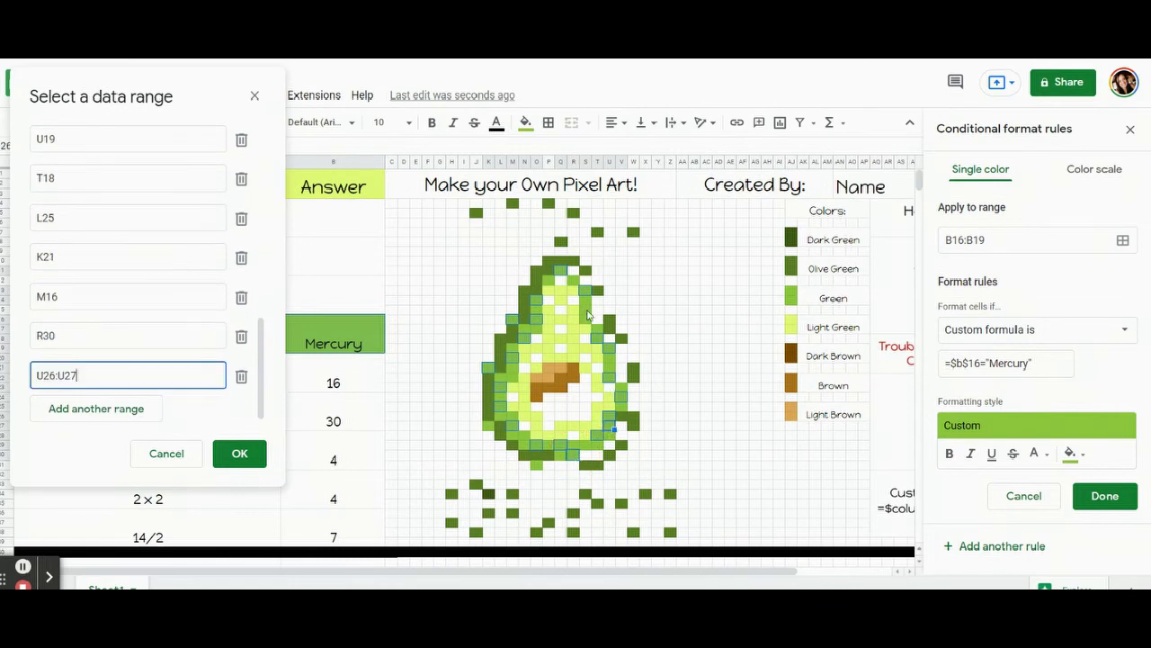
pyautogui.keyDown('ctrl'); pyautogui.click(586, 311); pyautogui.keyUp('ctrl')
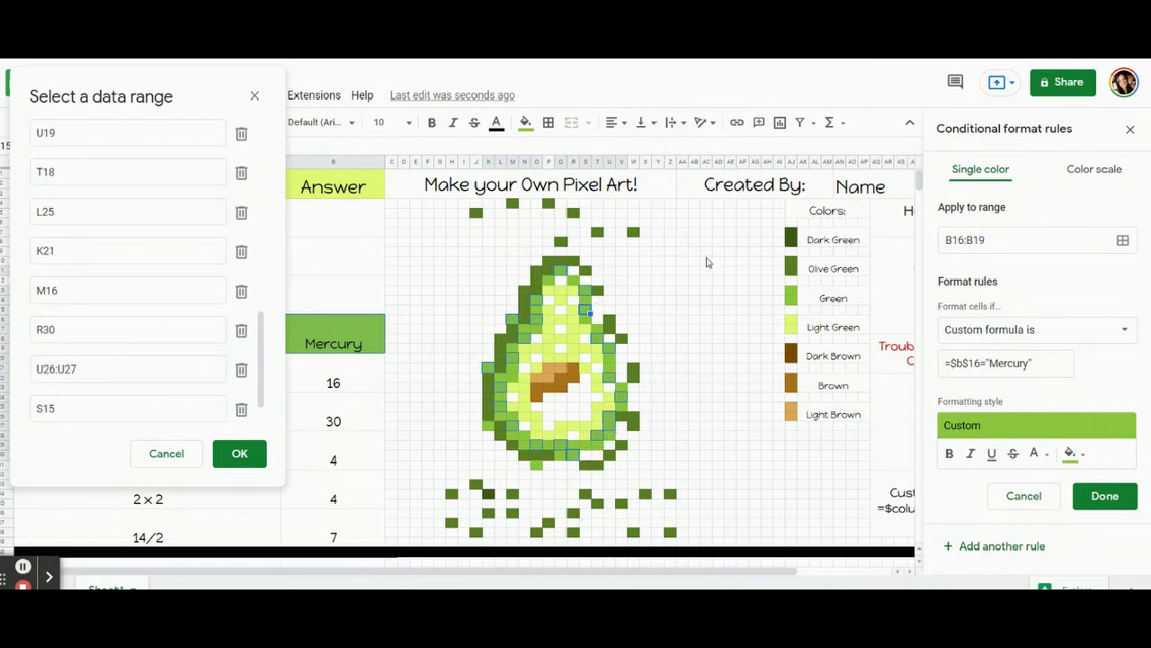
# Confirm the ranges and save the green rule, and reset the manual fill color of its selected pixels.
pyautogui.click(245, 458)
pyautogui.click(1107, 502)
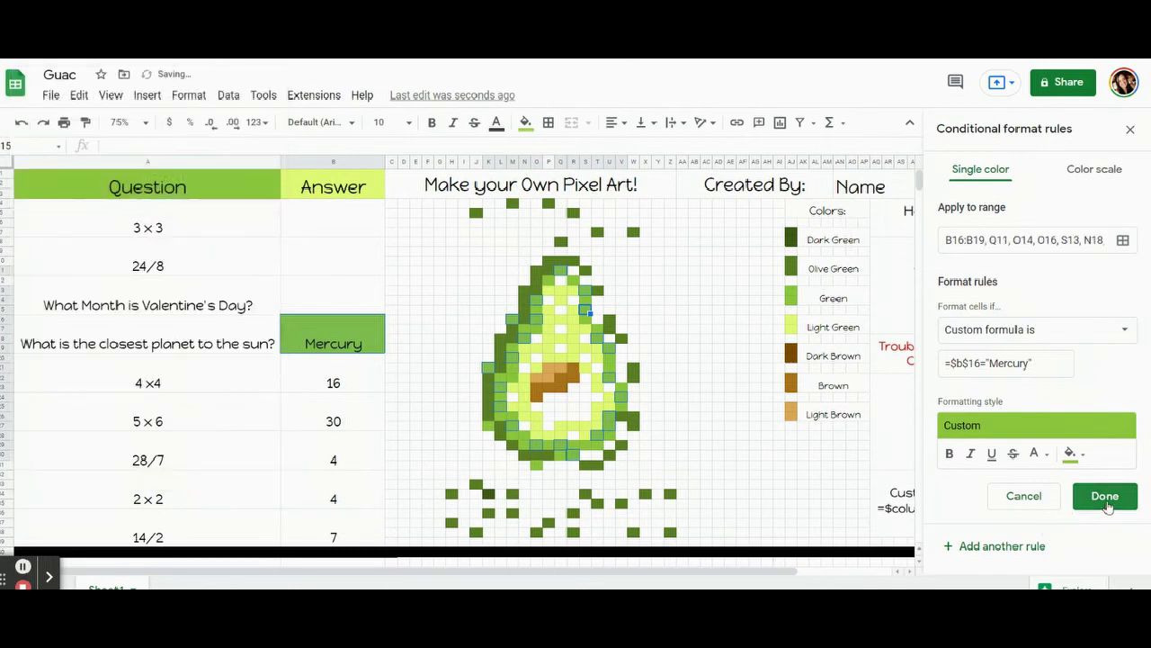
pyautogui.click(527, 122)
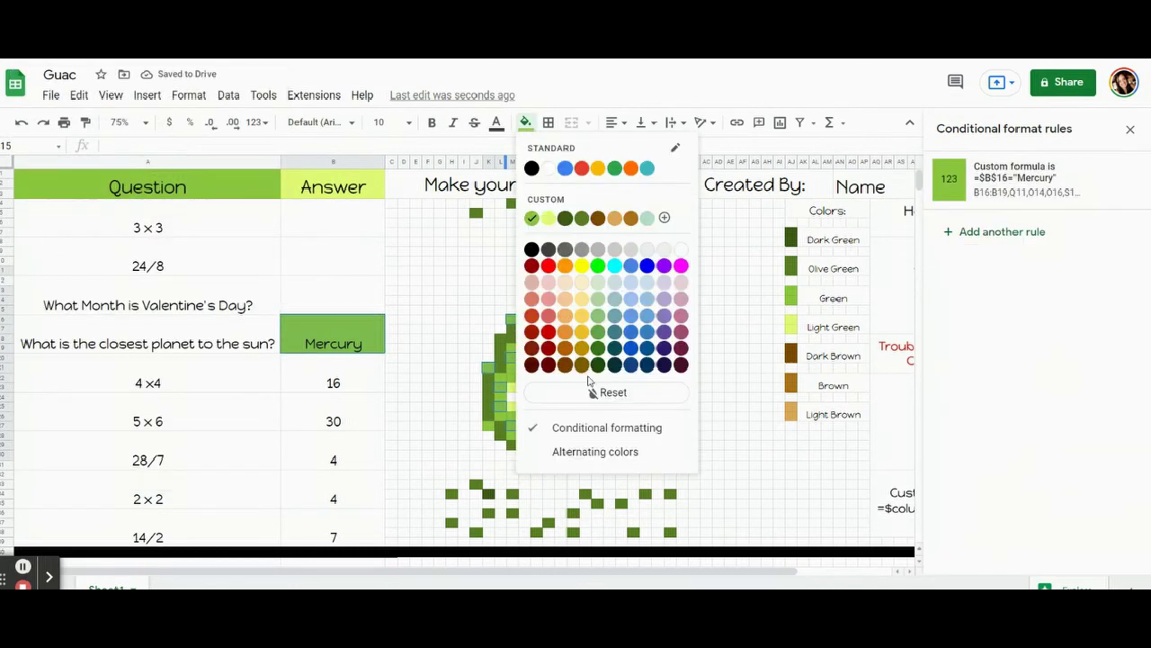
# Clear the Mercury answer to the closest-planet question.
pyautogui.click(310, 370)
pyautogui.click(312, 340)
pyautogui.press('Delete')
# Examine the remaining answer cells, the seed pixel Q22, and the fill colors of pixels T35 and K34 below the avocado.
pyautogui.click(323, 380)
pyautogui.click(315, 459)
pyautogui.click(321, 488)
pyautogui.click(329, 527)
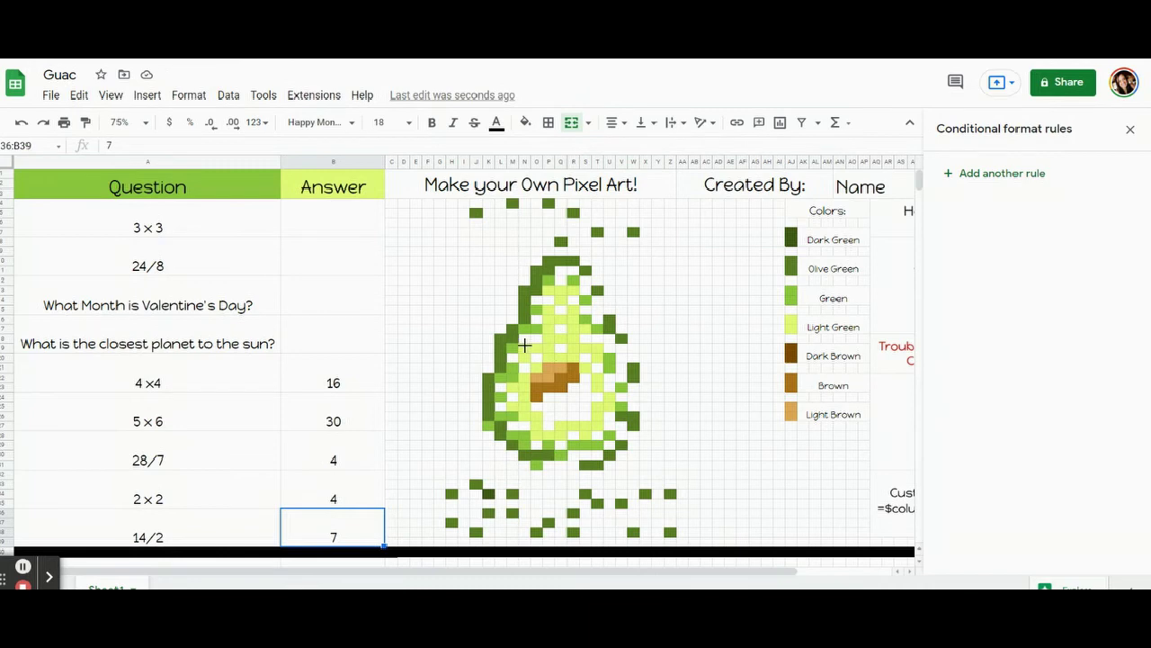
pyautogui.click(511, 330)
pyautogui.click(559, 376)
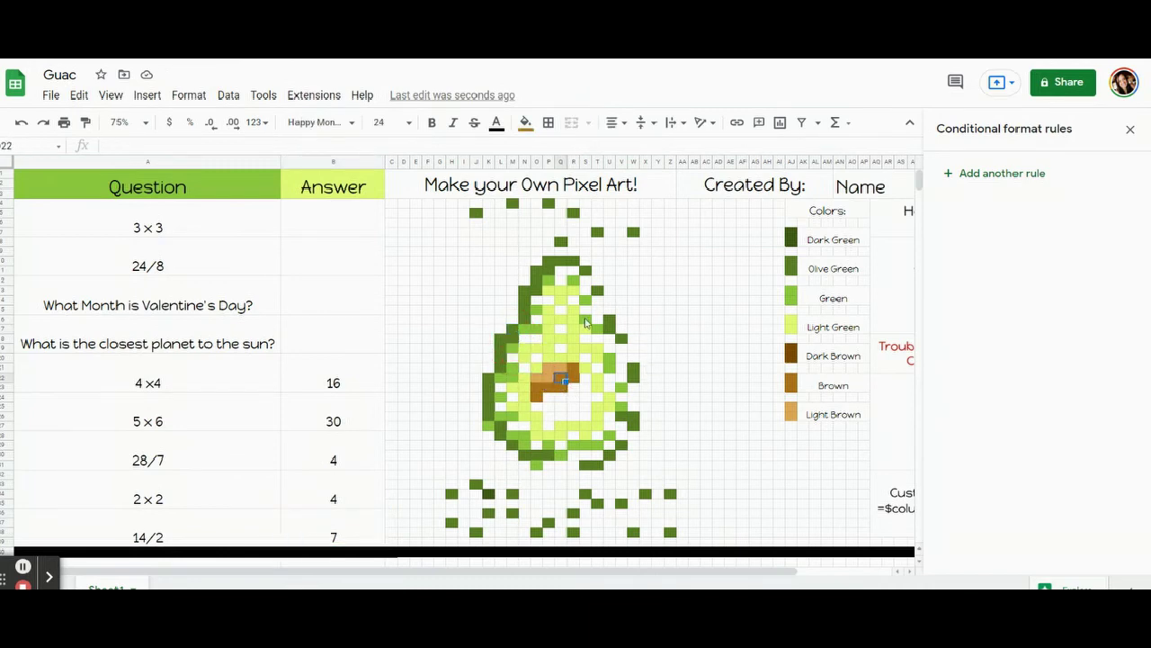
pyautogui.click(332, 385)
pyautogui.click(330, 437)
pyautogui.click(333, 387)
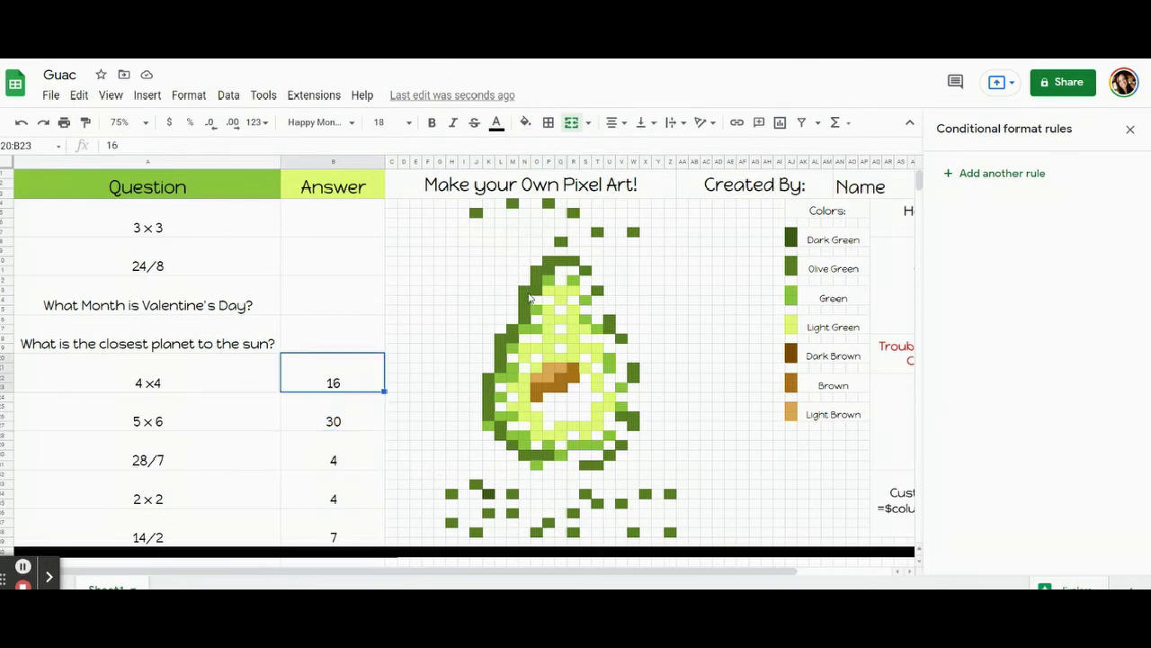
pyautogui.click(338, 376)
pyautogui.click(597, 504)
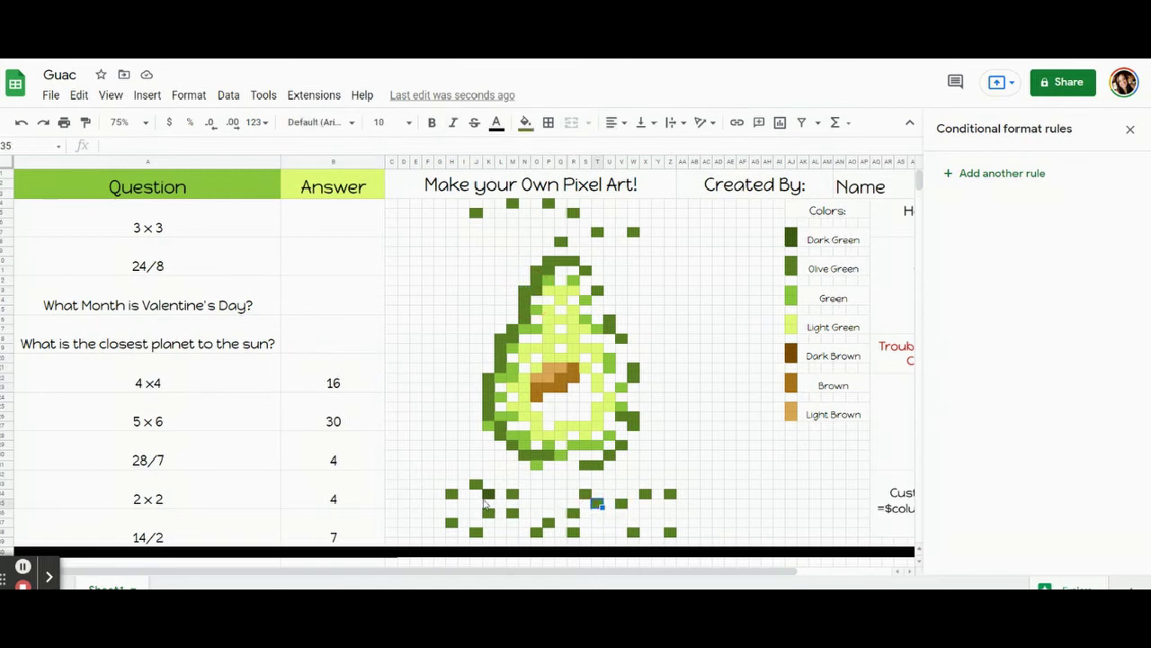
pyautogui.click(487, 494)
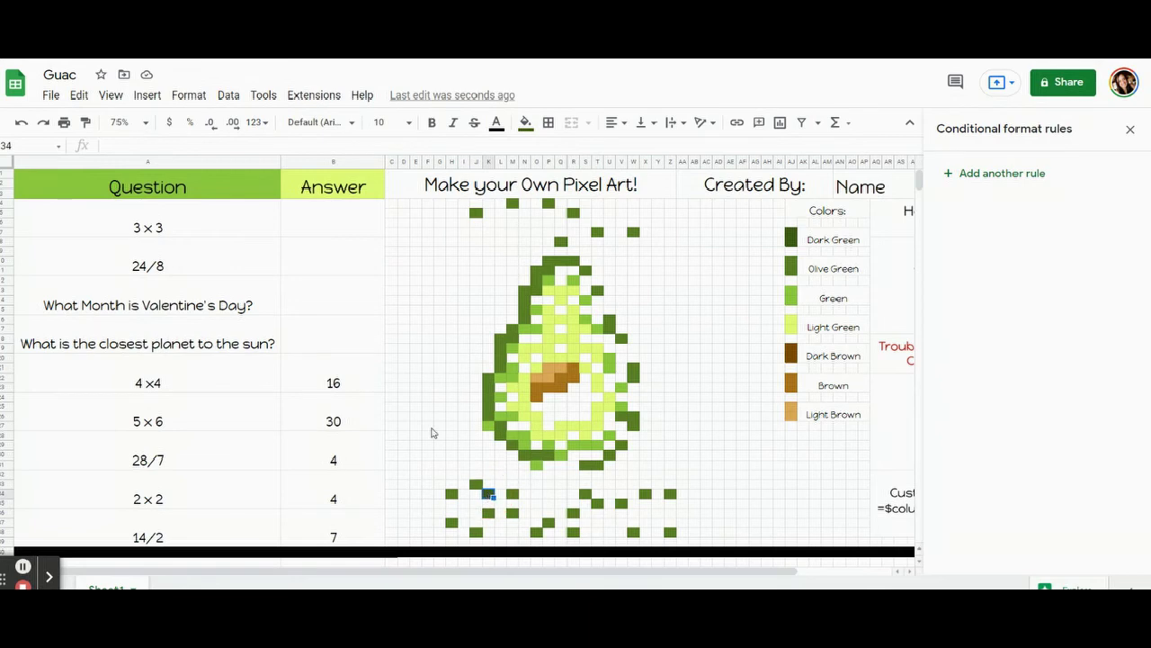
# Add the leftover dark green pixel K34 to the ranges of the 24/8 answer's rule.
pyautogui.click(320, 233)
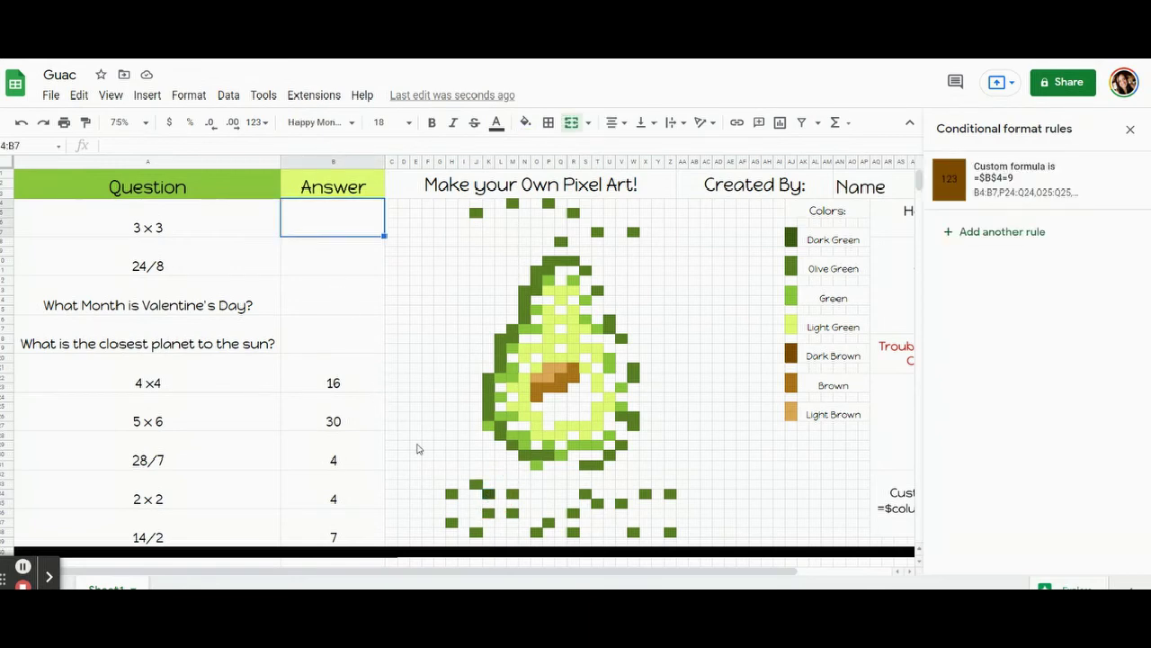
pyautogui.click(324, 271)
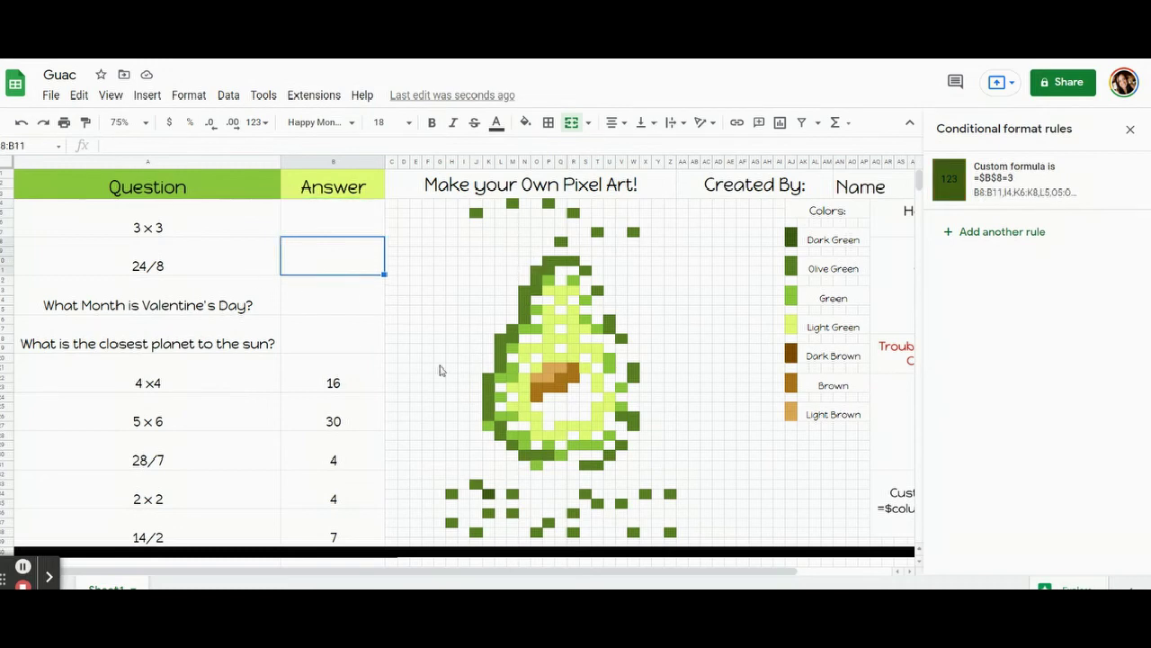
pyautogui.click(337, 260)
pyautogui.click(992, 176)
pyautogui.click(1123, 240)
pyautogui.click(537, 468)
pyautogui.moveTo(581, 142); pyautogui.dragTo(636, 133)
pyautogui.moveTo(782, 115); pyautogui.dragTo(782, 108)
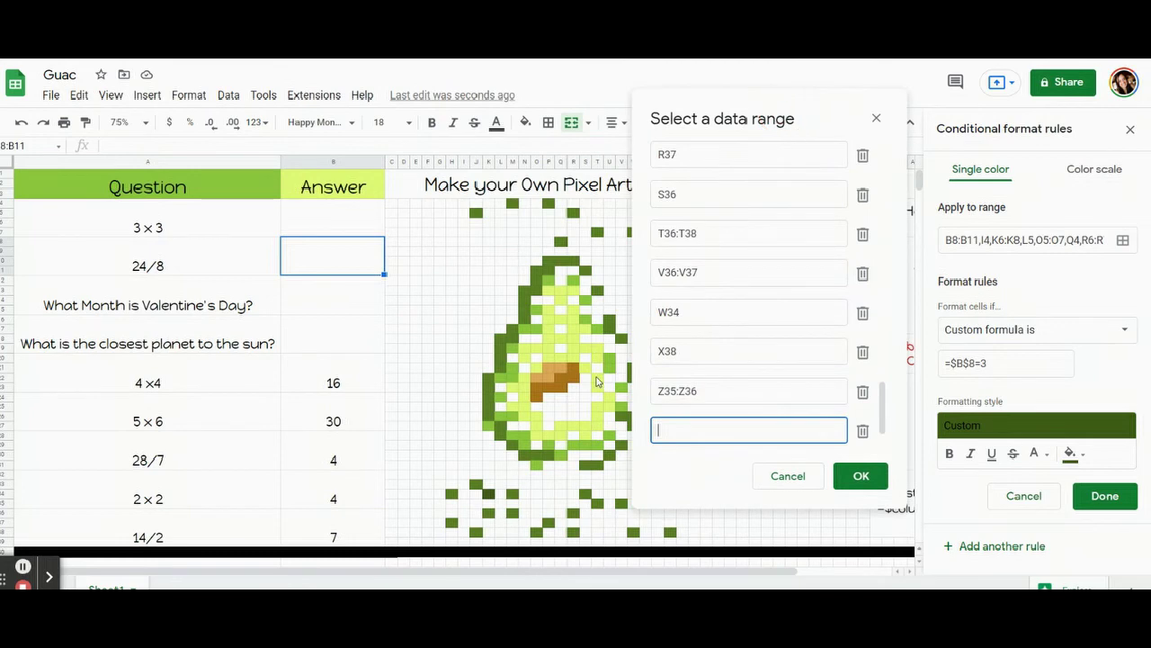
pyautogui.click(490, 497)
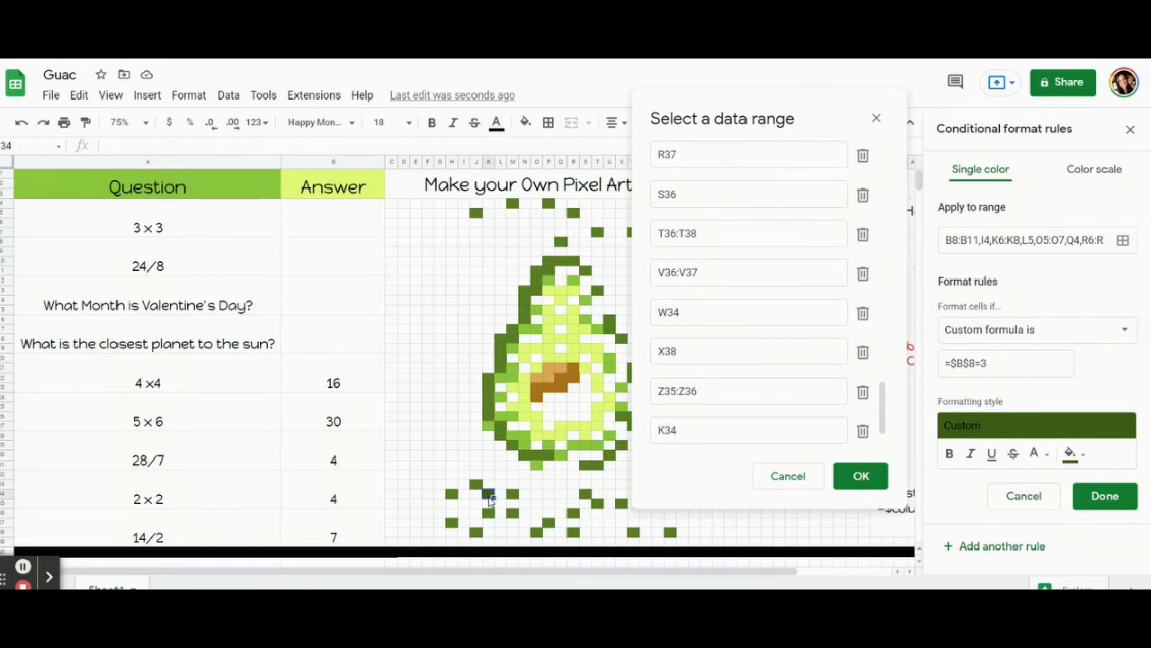
# Confirm the ranges and save the dark green rule, and reset the manual fill color of pixel K34.
pyautogui.click(854, 475)
pyautogui.click(1108, 496)
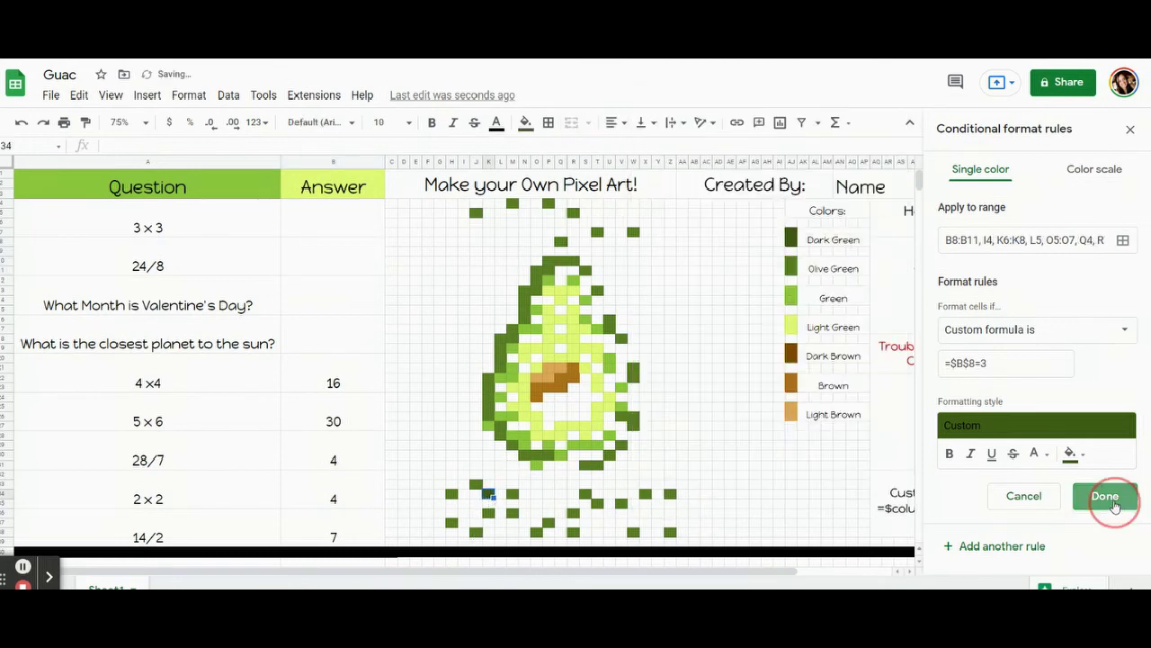
pyautogui.click(525, 122)
pyautogui.click(611, 392)
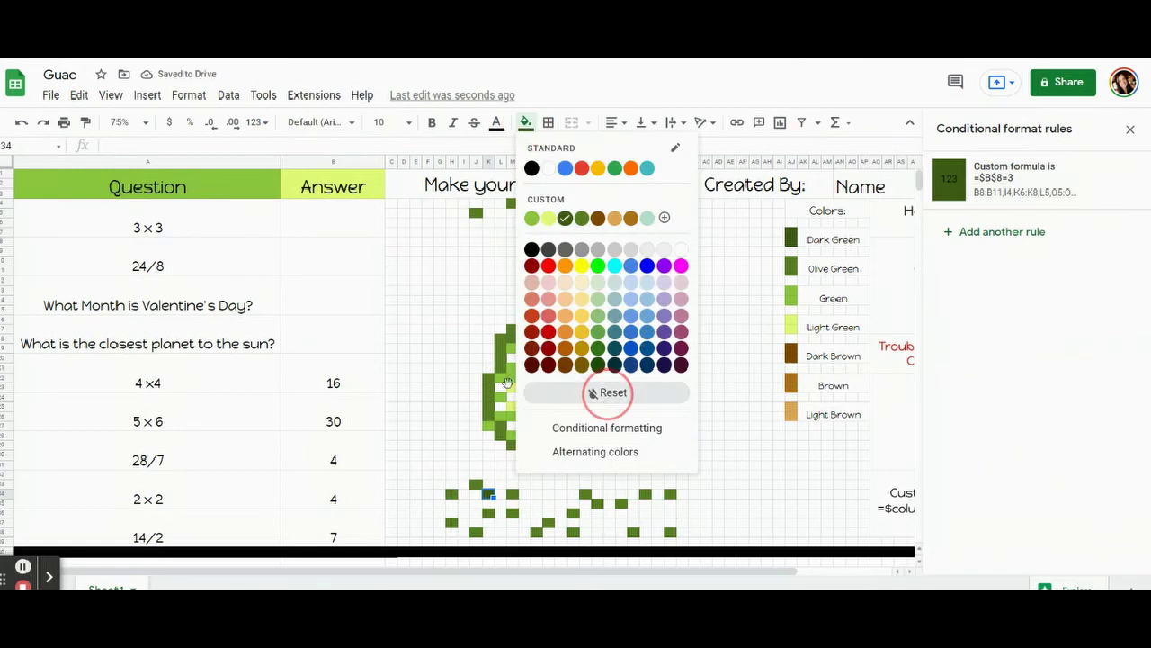
# Clear the answer to 4 x 4.
pyautogui.click(314, 377)
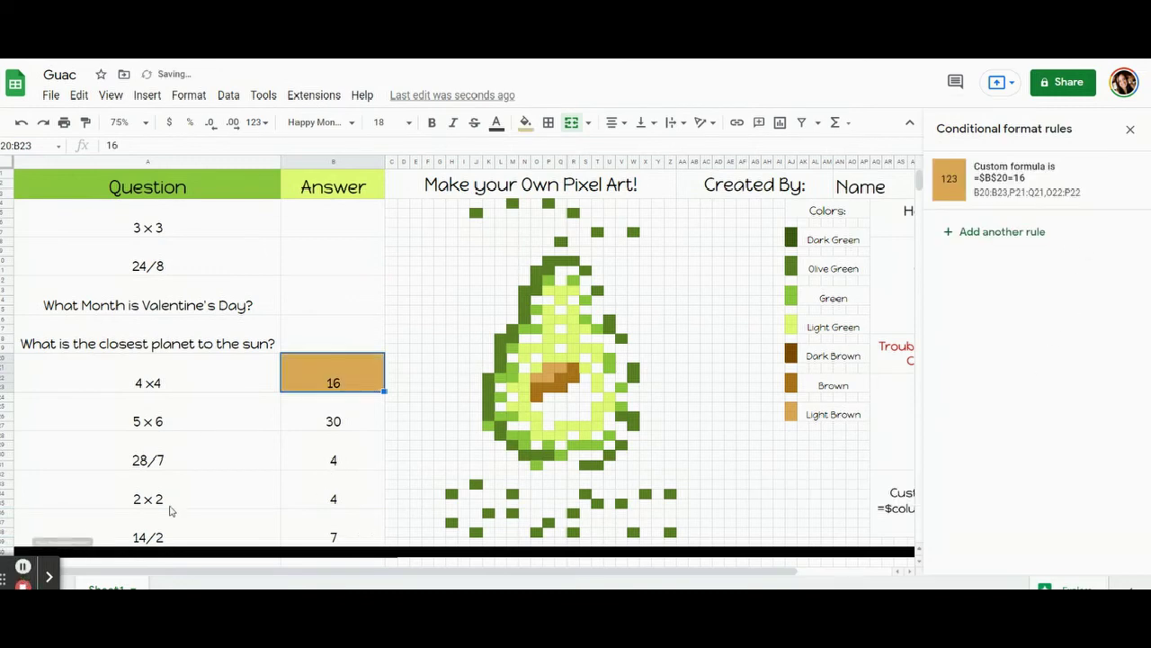
pyautogui.press('Delete')
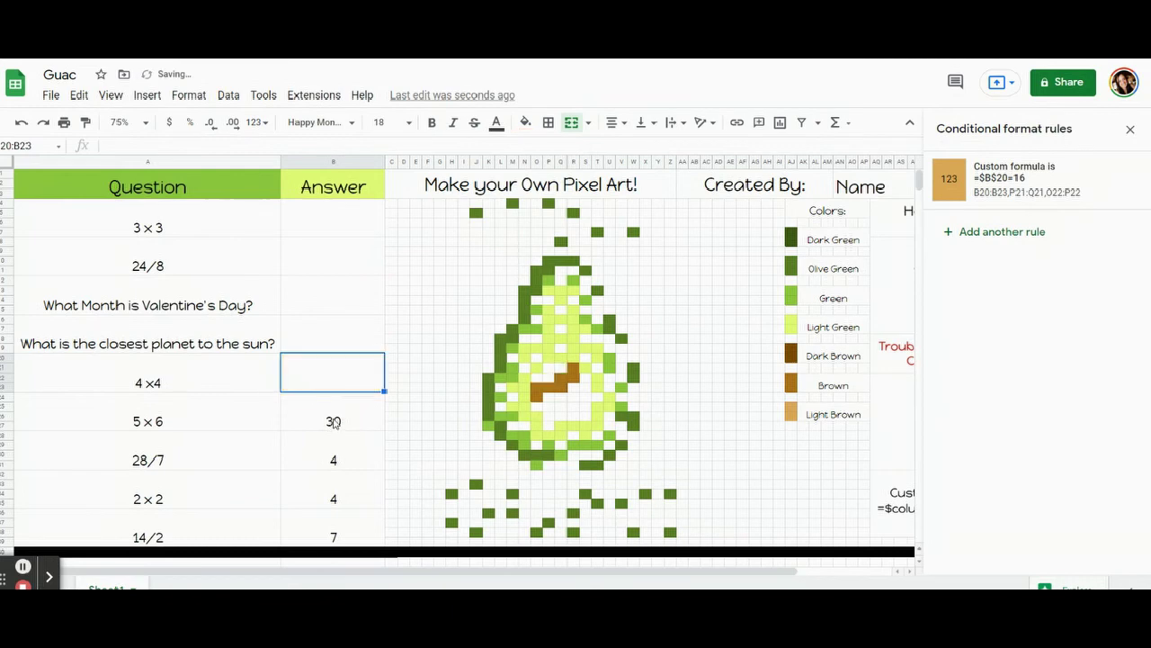
# Add a conditional format rule with a light green fill to the 5 x 6 answer cell B24:B27.
pyautogui.click(352, 412)
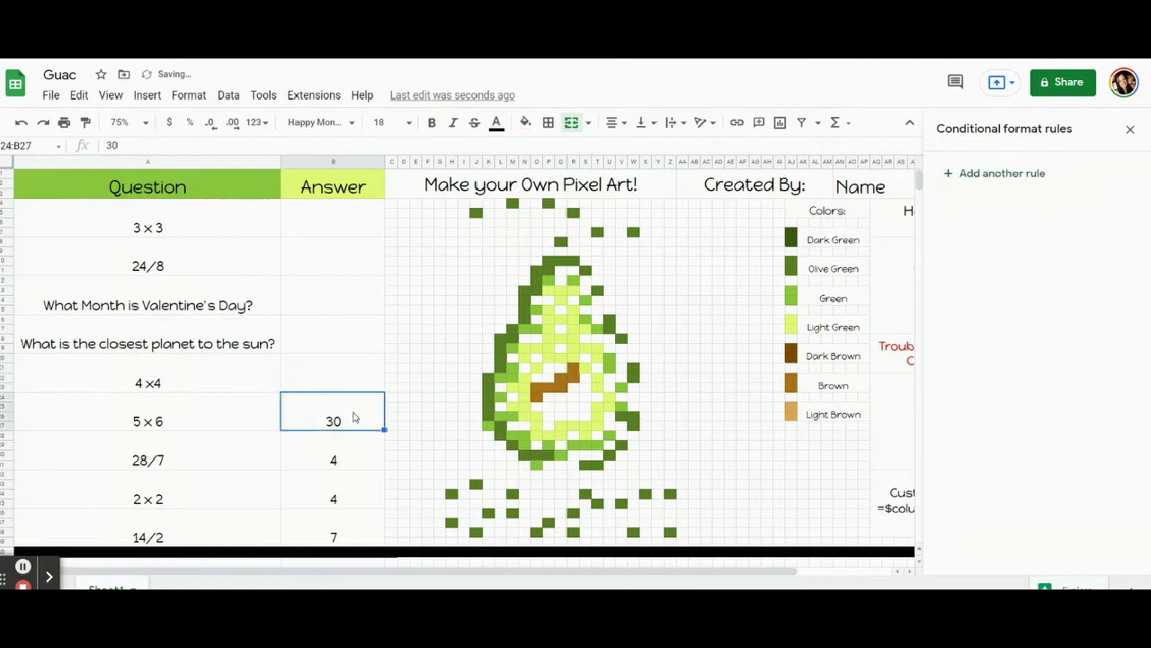
pyautogui.click(985, 174)
pyautogui.click(1071, 413)
pyautogui.click(940, 211)
# Make the new rule's condition the custom formula =$b$24=30.
pyautogui.click(1001, 329)
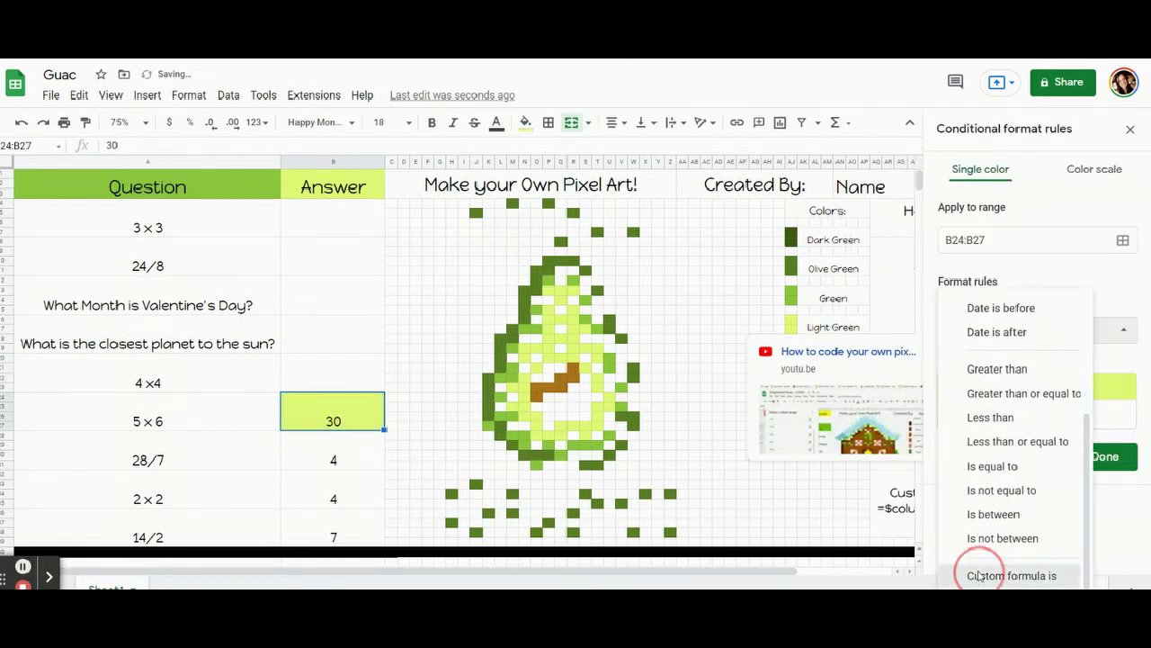
pyautogui.click(976, 570)
pyautogui.click(977, 362)
pyautogui.write('=$b$24=30')
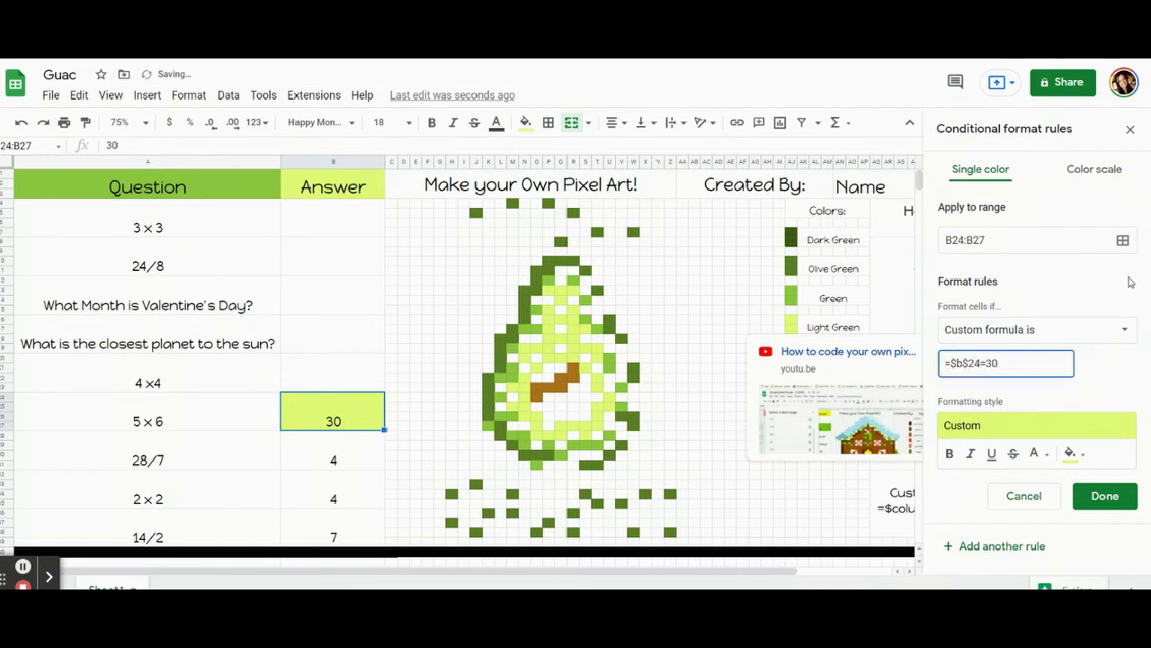
# Add all the remaining light green avocado pixels to the 5 x 6 rule's range and save the rule.
pyautogui.click(1123, 240)
pyautogui.moveTo(527, 249); pyautogui.dragTo(175, 157)
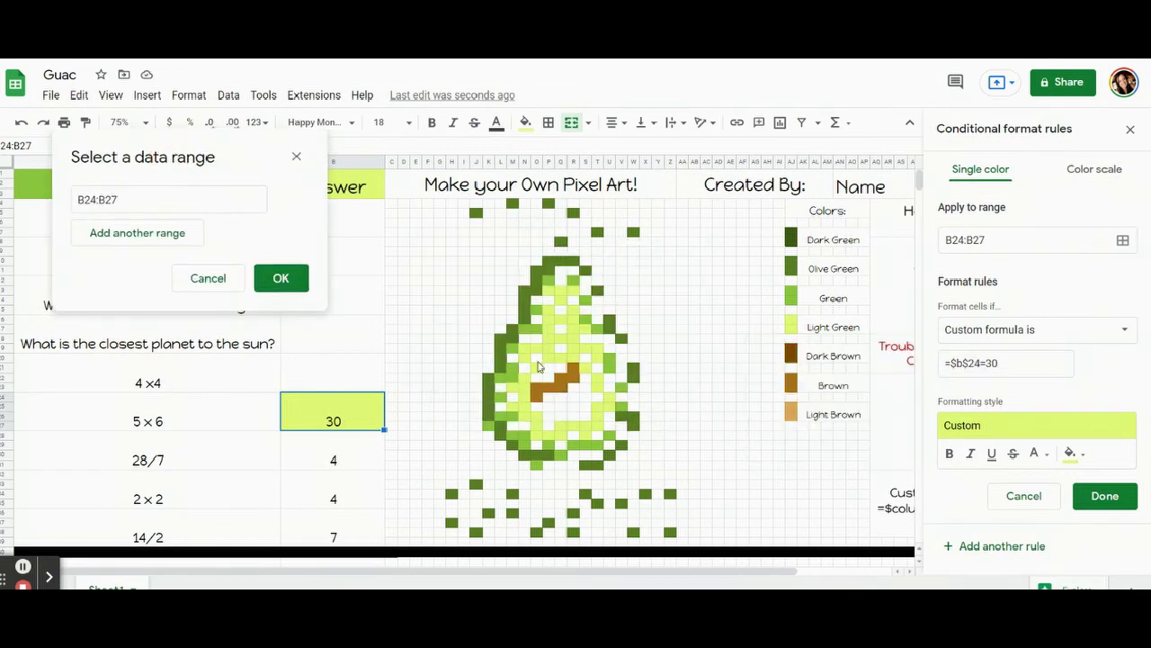
pyautogui.moveTo(525, 347); pyautogui.dragTo(546, 347)
pyautogui.moveTo(549, 306); pyautogui.dragTo(573, 336)
pyautogui.keyDown('ctrl'); pyautogui.click(560, 317); pyautogui.keyUp('ctrl')
pyautogui.keyDown('ctrl'); pyautogui.click(548, 287); pyautogui.keyUp('ctrl')
pyautogui.moveTo(560, 287); pyautogui.dragTo(549, 357)
pyautogui.keyDown('ctrl'); pyautogui.click(572, 287); pyautogui.keyUp('ctrl')
pyautogui.keyDown('ctrl'); pyautogui.click(584, 327); pyautogui.keyUp('ctrl')
pyautogui.keyDown('ctrl'); pyautogui.click(595, 357); pyautogui.keyUp('ctrl')
pyautogui.keyDown('ctrl'); pyautogui.click(584, 367); pyautogui.keyUp('ctrl')
pyautogui.keyDown('ctrl'); pyautogui.click(537, 367); pyautogui.keyUp('ctrl')
pyautogui.keyDown('ctrl'); pyautogui.click(525, 357); pyautogui.keyUp('ctrl')
pyautogui.keyDown('ctrl'); pyautogui.click(525, 377); pyautogui.keyUp('ctrl')
pyautogui.keyDown('ctrl'); pyautogui.click(514, 387); pyautogui.keyUp('ctrl')
pyautogui.keyDown('ctrl'); pyautogui.click(513, 407); pyautogui.keyUp('ctrl')
pyautogui.moveTo(525, 377); pyautogui.dragTo(560, 436)
pyautogui.keyDown('ctrl'); pyautogui.click(548, 436); pyautogui.keyUp('ctrl')
pyautogui.moveTo(560, 426); pyautogui.dragTo(607, 406)
pyautogui.keyDown('ctrl'); pyautogui.click(584, 436); pyautogui.keyUp('ctrl')
pyautogui.keyDown('ctrl'); pyautogui.click(596, 386); pyautogui.keyUp('ctrl')
pyautogui.click(281, 513)
pyautogui.click(1105, 495)
# Reset the manual fill of the light green pixels and clear the answer to 5 x 6.
pyautogui.click(525, 122)
pyautogui.press('Escape')
pyautogui.click(367, 409)
pyautogui.press('Delete')
# Add a conditional format rule with a green fill to the 28/7 answer cell B28:B31, using the custom formula =$b$28=4.
pyautogui.click(355, 461)
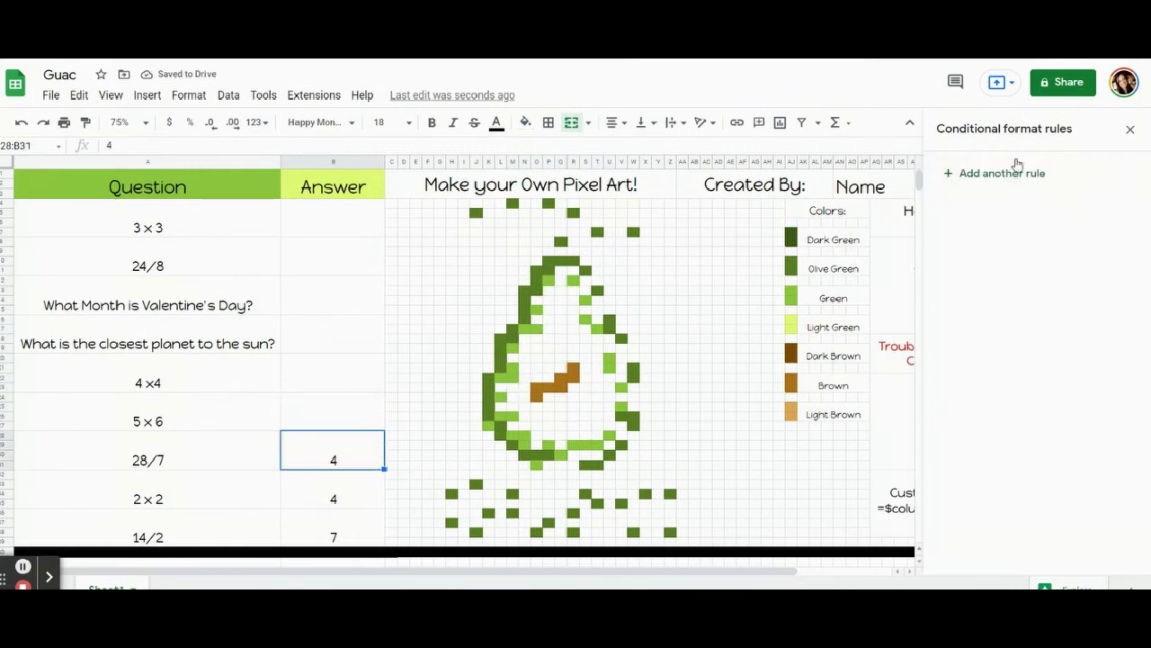
pyautogui.click(1000, 172)
pyautogui.click(1070, 414)
pyautogui.click(925, 213)
pyautogui.click(1037, 329)
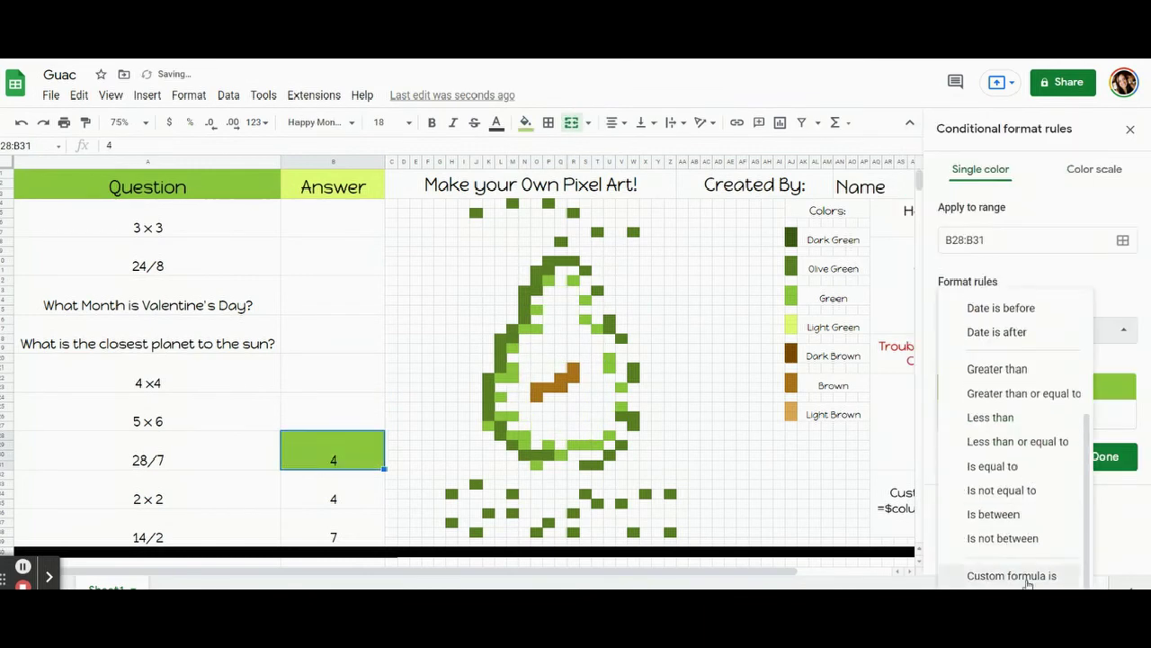
pyautogui.click(1015, 575)
pyautogui.click(991, 364)
pyautogui.write('=$b$28=4')
# Add all the remaining green avocado pixels to the 28/7 rule's range and save the rule.
pyautogui.click(1123, 240)
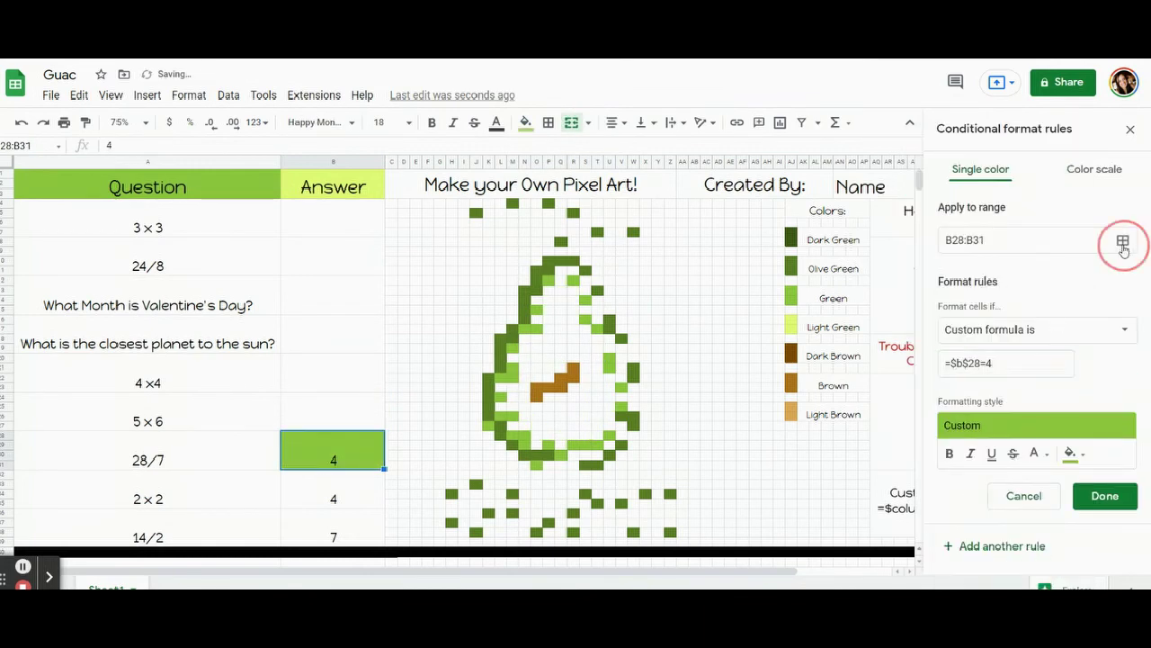
pyautogui.keyDown('ctrl'); pyautogui.click(573, 279); pyautogui.keyUp('ctrl')
pyautogui.keyDown('ctrl'); pyautogui.click(549, 280); pyautogui.keyUp('ctrl')
pyautogui.keyDown('ctrl'); pyautogui.click(585, 300); pyautogui.keyUp('ctrl')
pyautogui.keyDown('ctrl'); pyautogui.click(537, 310); pyautogui.keyUp('ctrl')
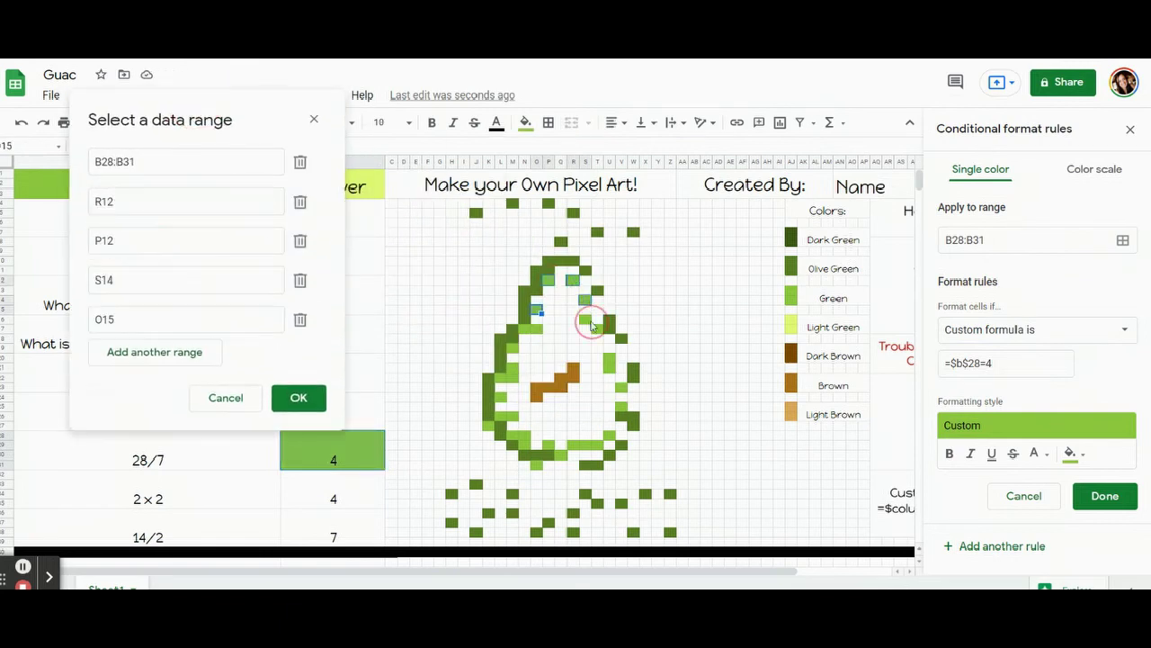
pyautogui.keyDown('ctrl'); pyautogui.click(585, 319); pyautogui.keyUp('ctrl')
pyautogui.keyDown('ctrl'); pyautogui.click(597, 330); pyautogui.keyUp('ctrl')
pyautogui.moveTo(541, 331); pyautogui.dragTo(526, 330)
pyautogui.keyDown('ctrl'); pyautogui.click(513, 348); pyautogui.keyUp('ctrl')
pyautogui.moveTo(609, 359); pyautogui.dragTo(609, 368)
pyautogui.keyDown('ctrl'); pyautogui.click(621, 389); pyautogui.keyUp('ctrl')
pyautogui.keyDown('ctrl'); pyautogui.click(621, 409); pyautogui.keyUp('ctrl')
pyautogui.moveTo(513, 369); pyautogui.dragTo(511, 379)
pyautogui.keyDown('ctrl'); pyautogui.click(500, 379); pyautogui.keyUp('ctrl')
pyautogui.keyDown('ctrl'); pyautogui.click(500, 399); pyautogui.keyUp('ctrl')
pyautogui.keyDown('ctrl'); pyautogui.click(488, 428); pyautogui.keyUp('ctrl')
pyautogui.moveTo(500, 418); pyautogui.dragTo(597, 448)
pyautogui.keyDown('ctrl'); pyautogui.click(524, 448); pyautogui.keyUp('ctrl')
pyautogui.keyDown('ctrl'); pyautogui.click(537, 468); pyautogui.keyUp('ctrl')
pyautogui.keyDown('ctrl'); pyautogui.click(548, 448); pyautogui.keyUp('ctrl')
pyautogui.keyDown('ctrl'); pyautogui.click(561, 458); pyautogui.keyUp('ctrl')
pyautogui.keyDown('ctrl'); pyautogui.click(610, 438); pyautogui.keyUp('ctrl')
pyautogui.click(298, 476)
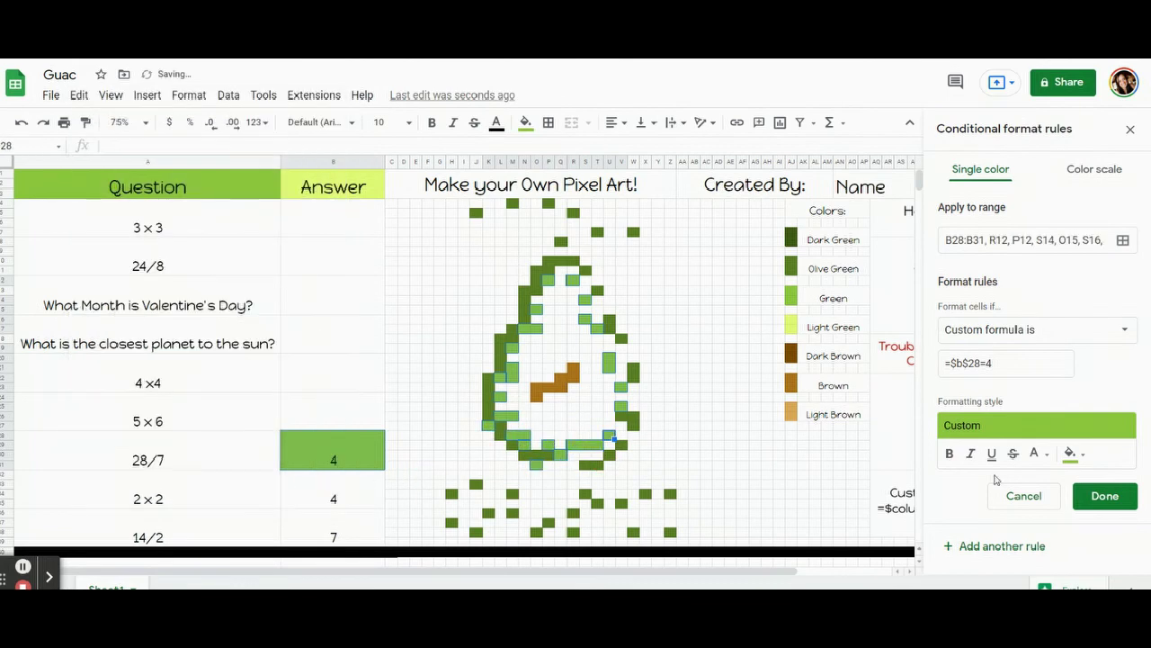
pyautogui.click(1105, 496)
# Reset the manual fill of the green pixels and clear the answer to 28/7.
pyautogui.click(525, 122)
pyautogui.click(596, 391)
pyautogui.press('Delete')
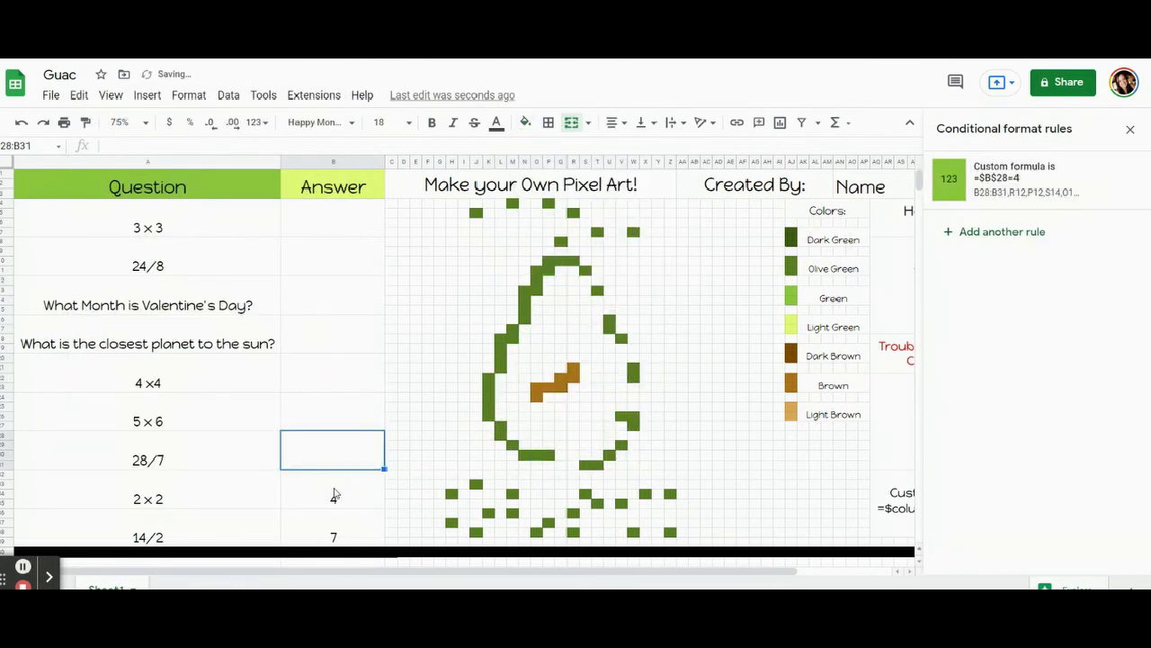
# Add a conditional format rule with a brown fill to the 2 x 2 answer cell B32:B35, using the custom formula =$b$32=4.
pyautogui.click(334, 496)
pyautogui.click(526, 122)
pyautogui.click(998, 173)
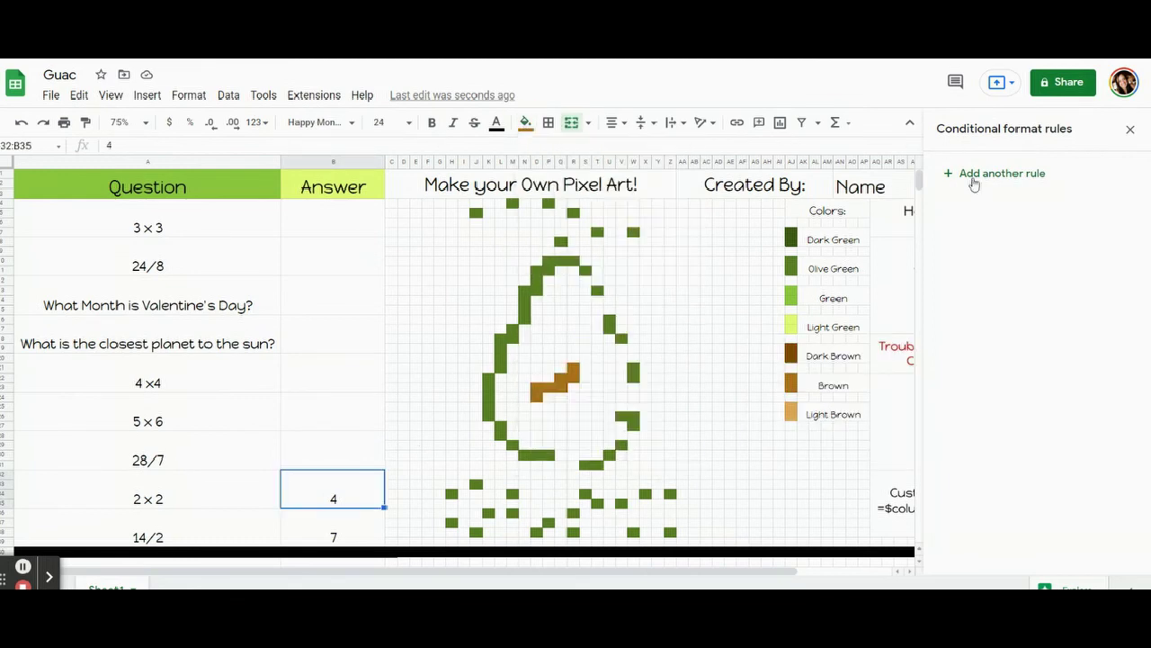
pyautogui.click(1070, 414)
pyautogui.click(1023, 208)
pyautogui.click(1034, 329)
pyautogui.scroll(-1, 998, 468)
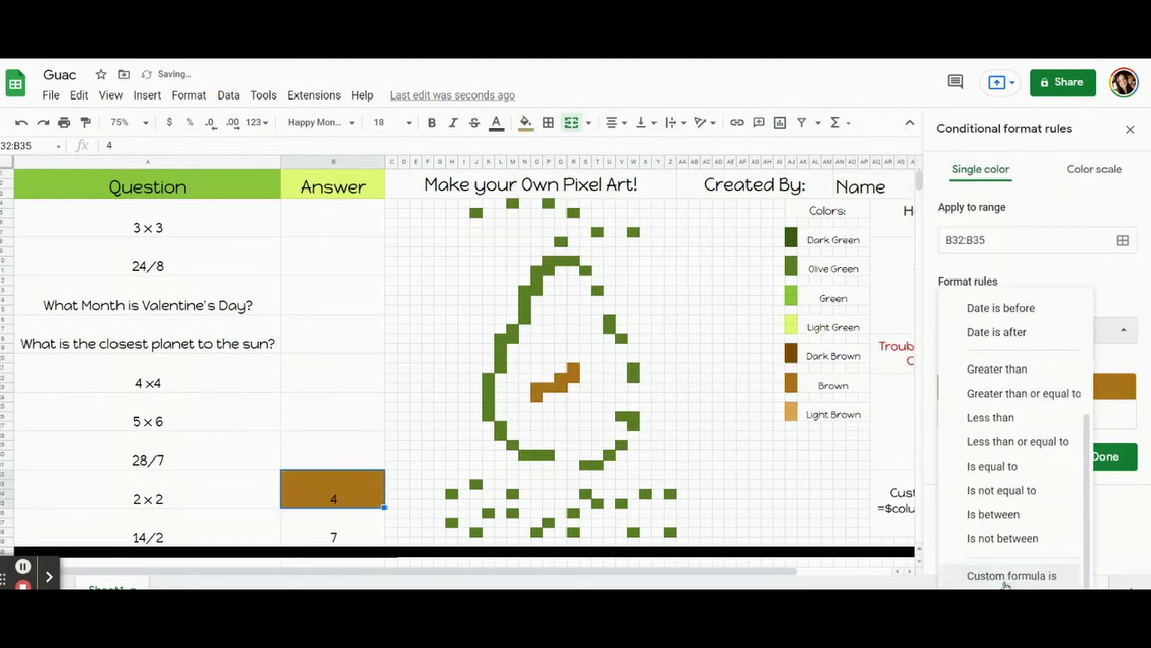
pyautogui.click(981, 571)
pyautogui.write('=$b$32=4')
# Add the brown pixels of the avocado pit to the 2 x 2 rule's range and save the rule.
pyautogui.click(1122, 241)
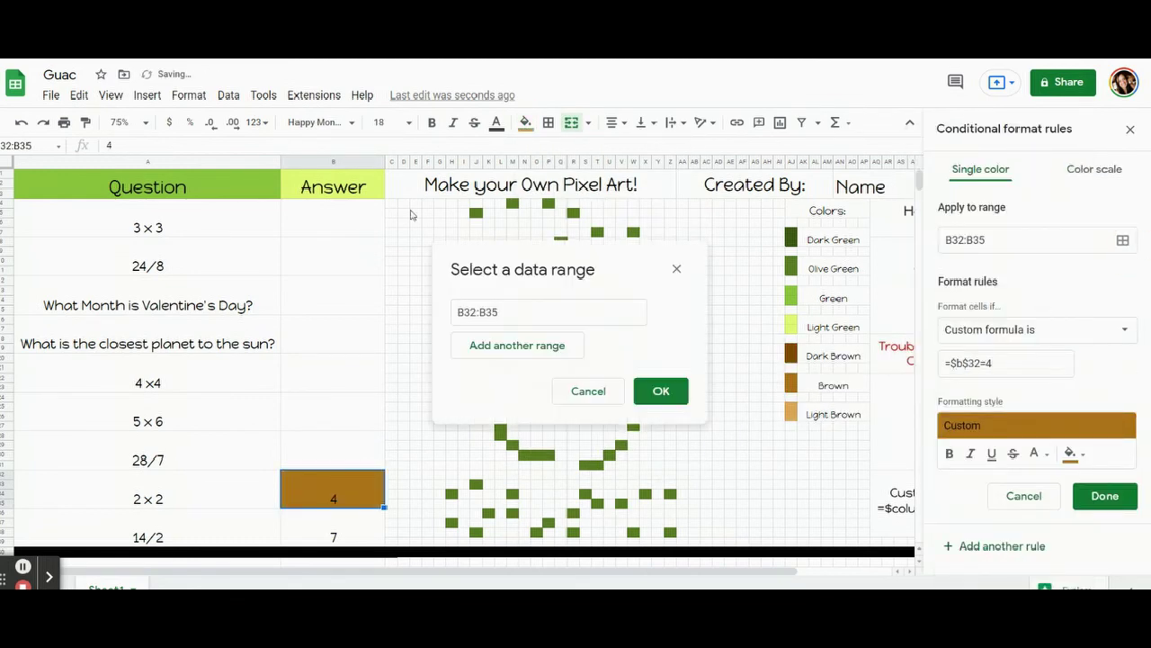
pyautogui.keyDown('ctrl'); pyautogui.moveTo(537, 399); pyautogui.dragTo(551, 389); pyautogui.keyUp('ctrl')
pyautogui.keyDown('ctrl'); pyautogui.click(549, 377); pyautogui.keyUp('ctrl')
pyautogui.keyDown('ctrl'); pyautogui.click(562, 376); pyautogui.keyUp('ctrl')
pyautogui.keyDown('ctrl'); pyautogui.click(573, 360); pyautogui.keyUp('ctrl')
pyautogui.click(298, 440)
pyautogui.click(1105, 495)
# Reset the manual fill of the brown pit pixels and clear the answer to 2 x 2.
pyautogui.click(525, 123)
pyautogui.click(611, 393)
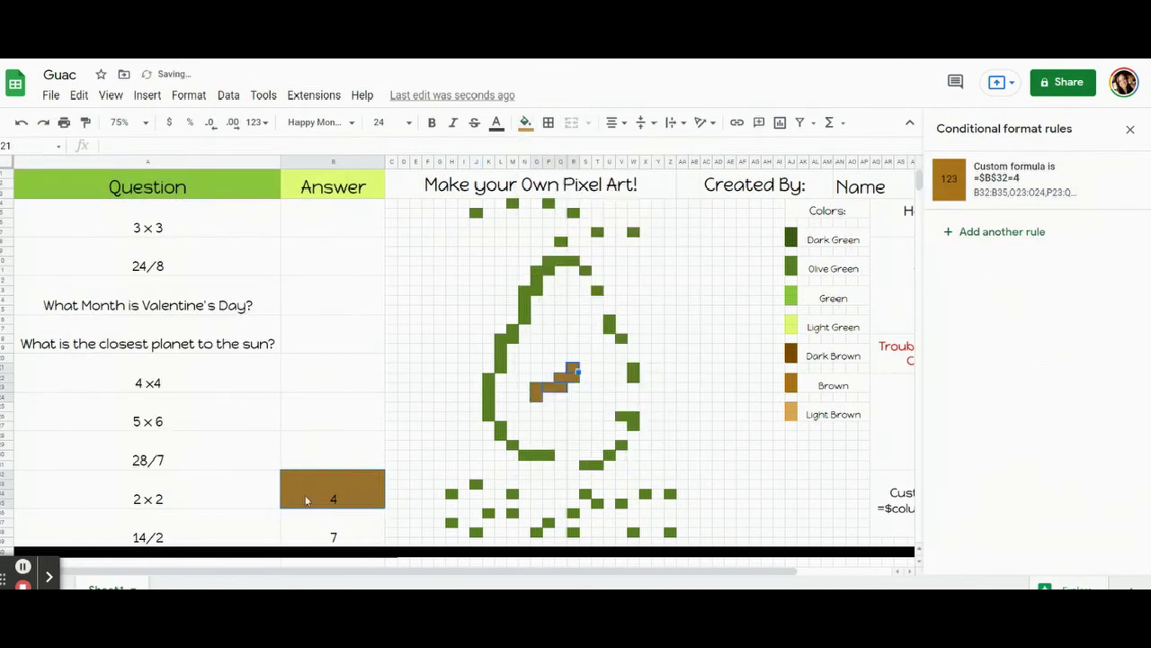
pyautogui.click(317, 532)
# Add a conditional format rule with an olive green fill to the 14/2 answer cell B36:B39, using the custom formula =$b$36=7.
pyautogui.click(531, 164)
pyautogui.click(525, 122)
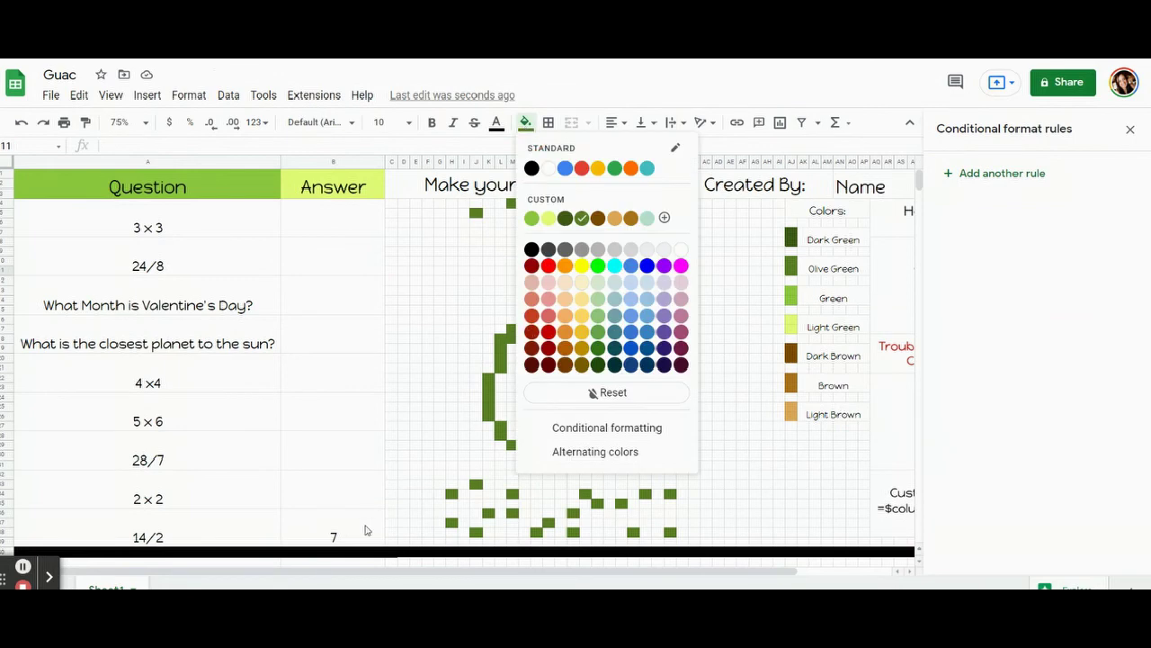
pyautogui.click(332, 526)
pyautogui.click(1002, 173)
pyautogui.click(1071, 414)
pyautogui.click(1012, 334)
pyautogui.scroll(-5, 1012, 404)
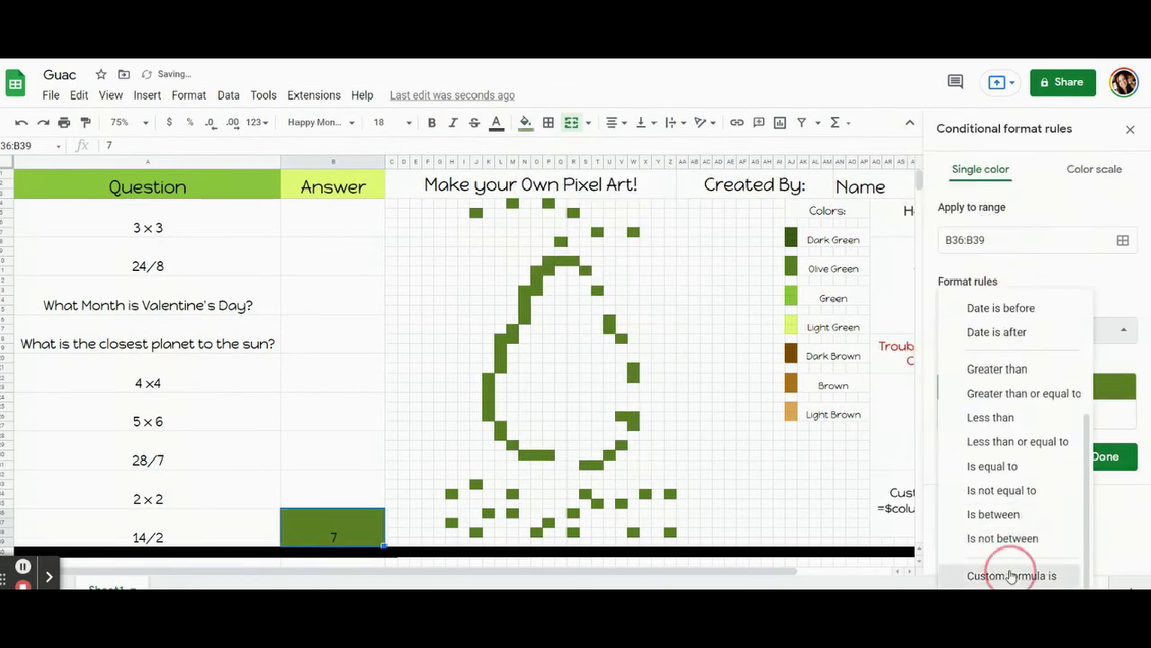
pyautogui.click(1008, 574)
pyautogui.click(969, 363)
pyautogui.write('=$b$36=7')
# Extend the 14/2 rule's range to the olive green pixels above the avocado and along its outline.
pyautogui.click(1123, 240)
pyautogui.click(476, 213)
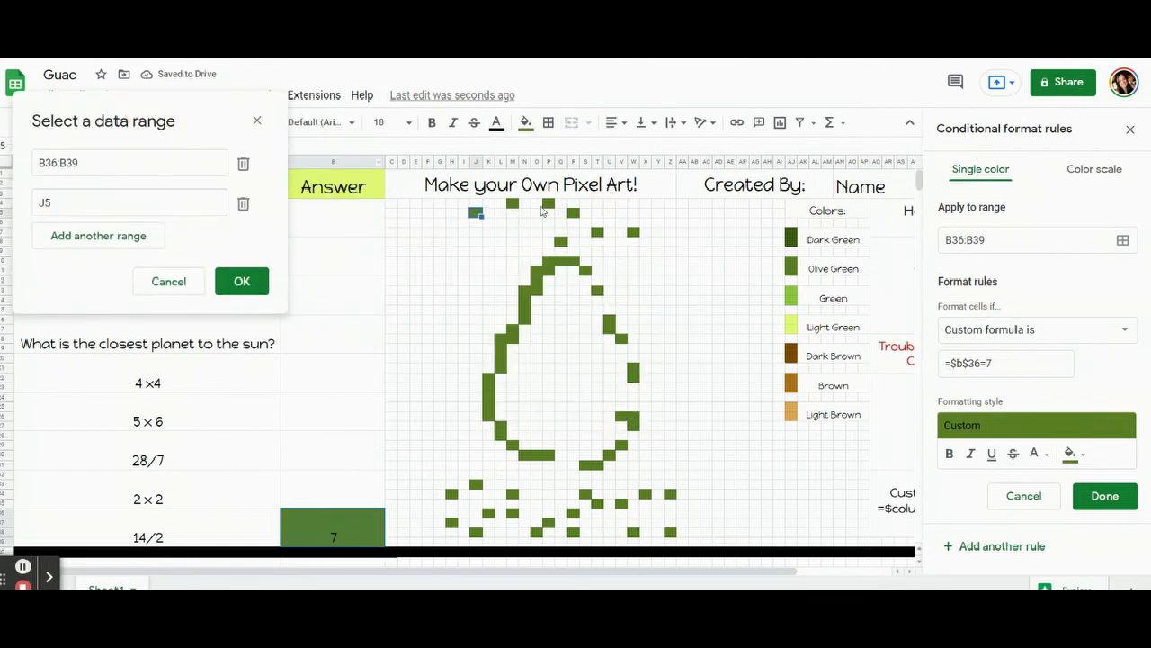
pyautogui.keyDown('ctrl'); pyautogui.click(512, 203); pyautogui.keyUp('ctrl')
pyautogui.keyDown('ctrl'); pyautogui.click(572, 212); pyautogui.keyUp('ctrl')
pyautogui.keyDown('ctrl'); pyautogui.click(560, 241); pyautogui.keyUp('ctrl')
pyautogui.keyDown('ctrl'); pyautogui.click(597, 231); pyautogui.keyUp('ctrl')
pyautogui.keyDown('ctrl'); pyautogui.click(633, 232); pyautogui.keyUp('ctrl')
pyautogui.keyDown('ctrl'); pyautogui.click(585, 270); pyautogui.keyUp('ctrl')
pyautogui.keyDown('ctrl'); pyautogui.click(596, 290); pyautogui.keyUp('ctrl')
pyautogui.moveTo(609, 319); pyautogui.dragTo(609, 329)
pyautogui.keyDown('ctrl'); pyautogui.click(621, 339); pyautogui.keyUp('ctrl')
pyautogui.moveTo(633, 368); pyautogui.dragTo(634, 425)
pyautogui.keyDown('ctrl'); pyautogui.click(620, 415); pyautogui.keyUp('ctrl')
pyautogui.keyDown('ctrl'); pyautogui.click(620, 445); pyautogui.keyUp('ctrl')
pyautogui.keyDown('ctrl'); pyautogui.click(609, 454); pyautogui.keyUp('ctrl')
pyautogui.moveTo(596, 464); pyautogui.dragTo(500, 426)
pyautogui.keyDown('ctrl'); pyautogui.click(512, 444); pyautogui.keyUp('ctrl')
pyautogui.moveTo(488, 416); pyautogui.dragTo(512, 326)
pyautogui.moveTo(525, 317); pyautogui.dragTo(549, 260)
pyautogui.keyDown('ctrl'); pyautogui.click(549, 270); pyautogui.keyUp('ctrl')
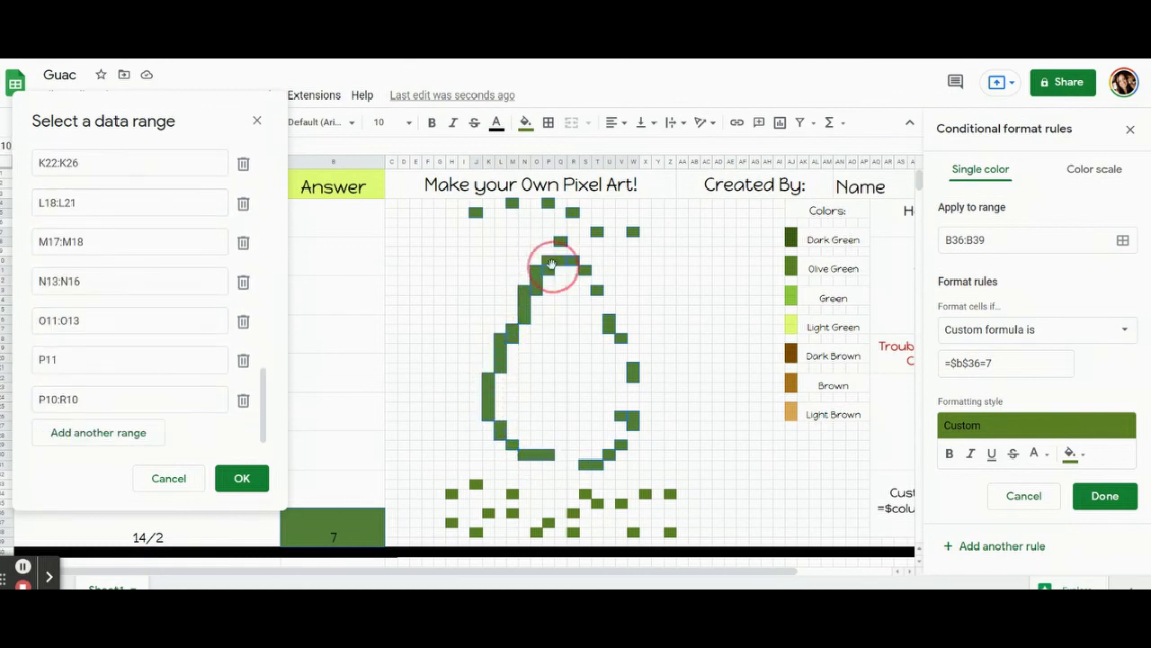
# Add the scattered olive green pixels below the avocado to the 14/2 rule's range and confirm the ranges.
pyautogui.keyDown('ctrl'); pyautogui.click(475, 483); pyautogui.keyUp('ctrl')
pyautogui.keyDown('ctrl'); pyautogui.click(452, 493); pyautogui.keyUp('ctrl')
pyautogui.keyDown('ctrl'); pyautogui.click(452, 522); pyautogui.keyUp('ctrl')
pyautogui.keyDown('ctrl'); pyautogui.click(476, 532); pyautogui.keyUp('ctrl')
pyautogui.keyDown('ctrl'); pyautogui.click(487, 513); pyautogui.keyUp('ctrl')
pyautogui.keyDown('ctrl'); pyautogui.click(512, 513); pyautogui.keyUp('ctrl')
pyautogui.keyDown('ctrl'); pyautogui.click(512, 493); pyautogui.keyUp('ctrl')
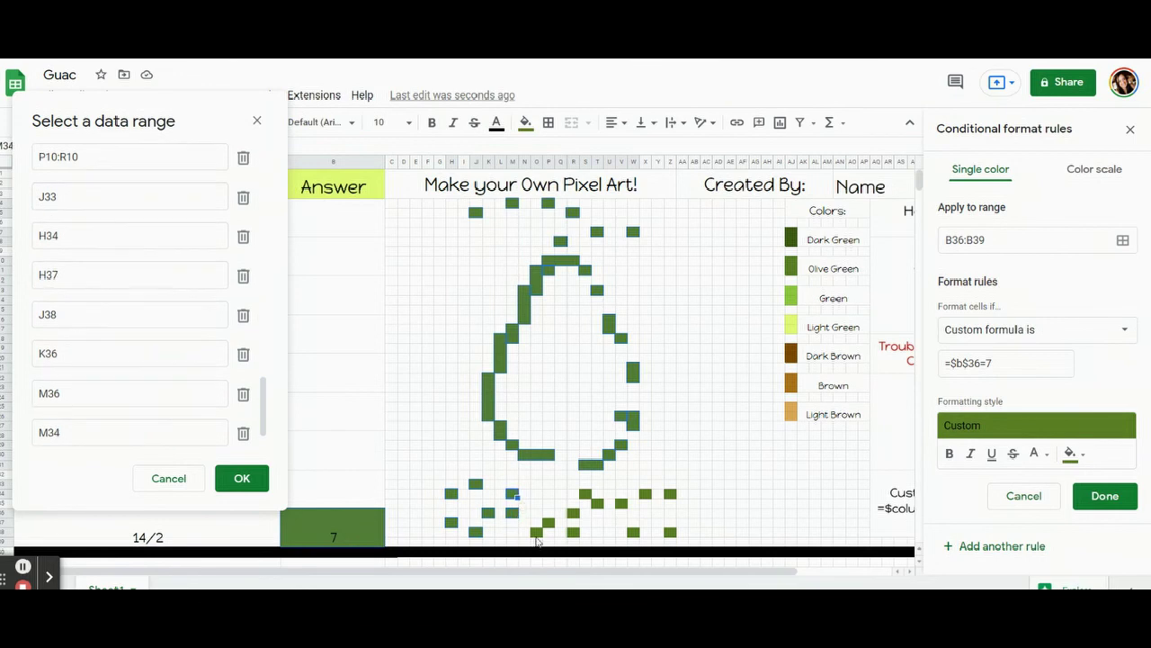
pyautogui.keyDown('ctrl'); pyautogui.click(536, 531); pyautogui.keyUp('ctrl')
pyautogui.keyDown('ctrl'); pyautogui.click(548, 521); pyautogui.keyUp('ctrl')
pyautogui.keyDown('ctrl'); pyautogui.click(572, 532); pyautogui.keyUp('ctrl')
pyautogui.keyDown('ctrl'); pyautogui.click(572, 513); pyautogui.keyUp('ctrl')
pyautogui.keyDown('ctrl'); pyautogui.click(585, 493); pyautogui.keyUp('ctrl')
pyautogui.keyDown('ctrl'); pyautogui.click(596, 503); pyautogui.keyUp('ctrl')
pyautogui.keyDown('ctrl'); pyautogui.click(621, 503); pyautogui.keyUp('ctrl')
pyautogui.keyDown('ctrl'); pyautogui.click(634, 532); pyautogui.keyUp('ctrl')
pyautogui.keyDown('ctrl'); pyautogui.click(670, 532); pyautogui.keyUp('ctrl')
pyautogui.keyDown('ctrl'); pyautogui.click(669, 492); pyautogui.keyUp('ctrl')
pyautogui.keyDown('ctrl'); pyautogui.click(645, 493); pyautogui.keyUp('ctrl')
pyautogui.click(242, 478)
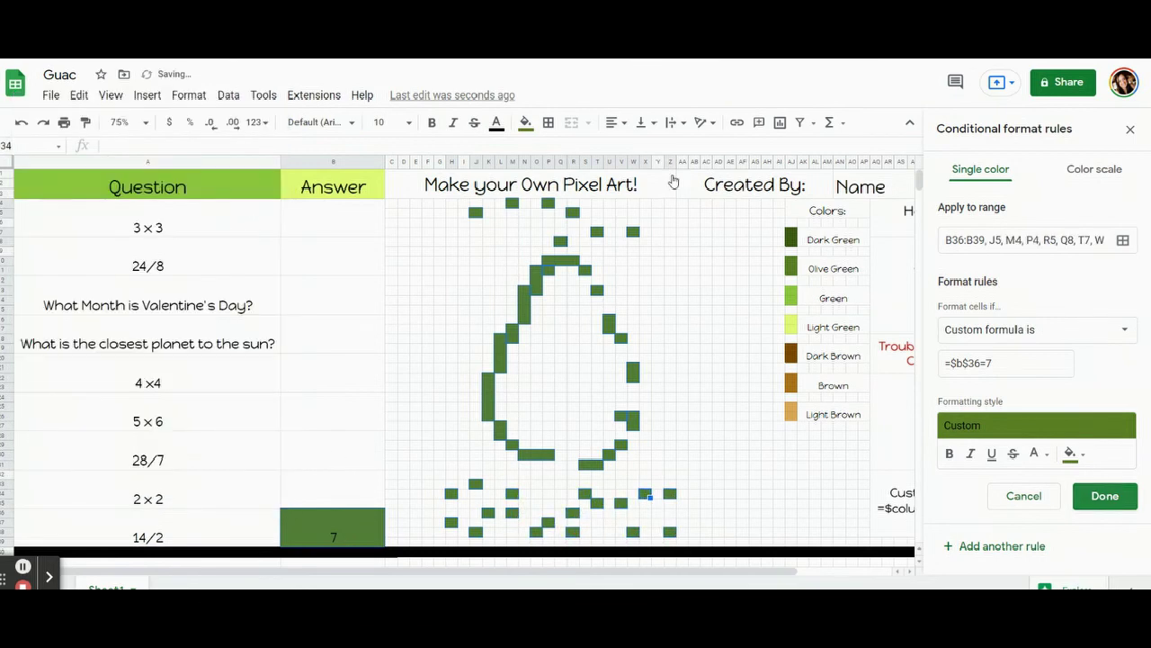
# Reset the manual fill of the olive green pixels and clear the answer to 14/2.
pyautogui.click(525, 122)
pyautogui.click(596, 396)
pyautogui.click(332, 524)
pyautogui.press('Delete')
pyautogui.click(324, 234)
pyautogui.click(333, 186)
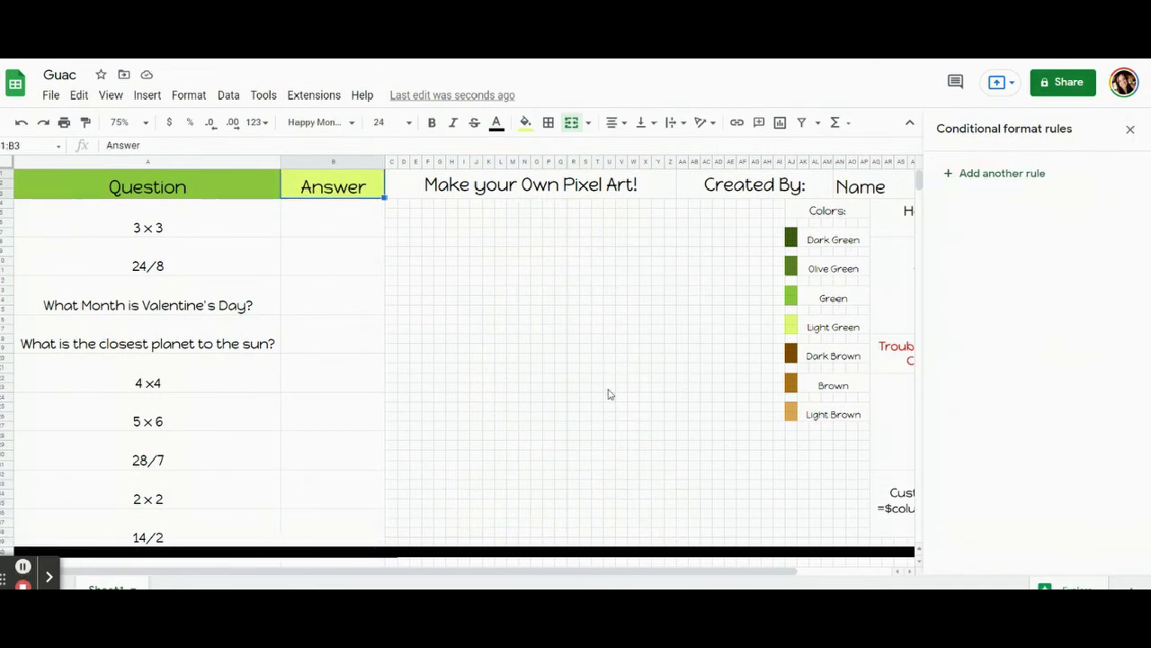
# View the troubleshooting video link beside the color key and return to the question column.
pyautogui.moveTo(450, 574); pyautogui.dragTo(467, 581)
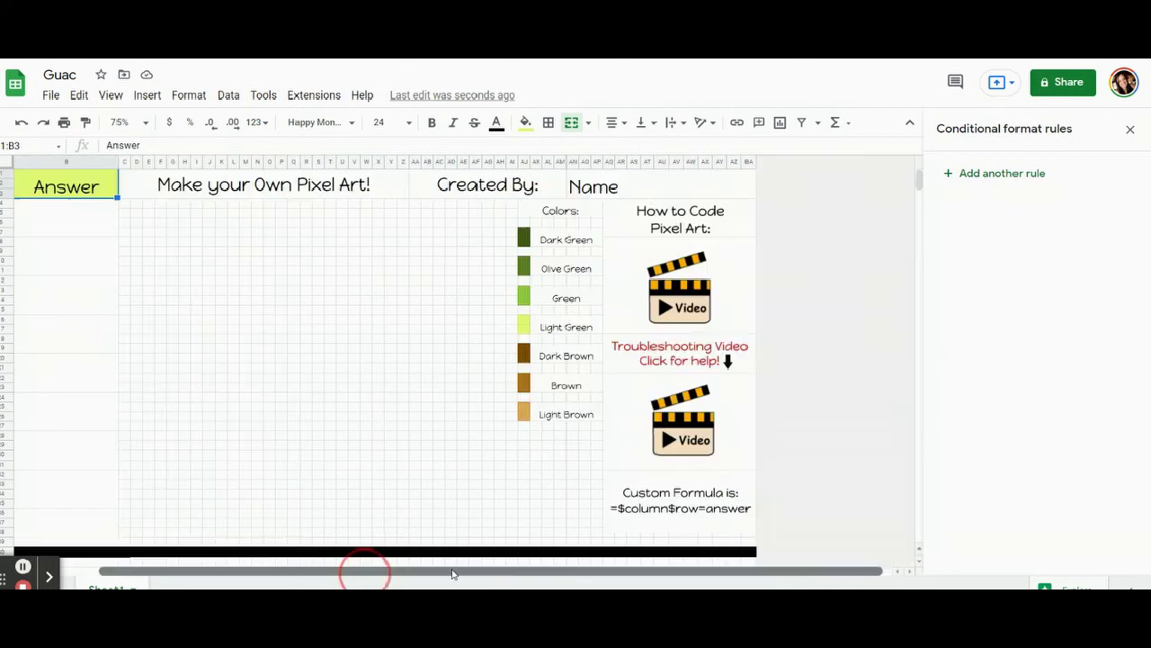
pyautogui.click(695, 441)
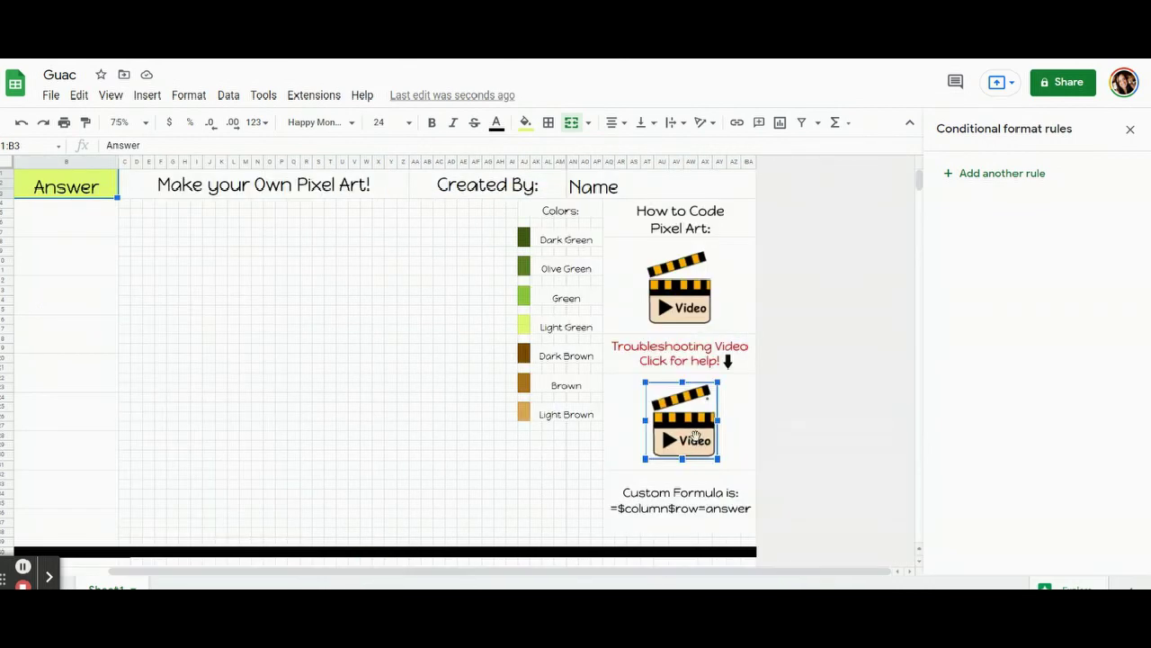
pyautogui.click(746, 447)
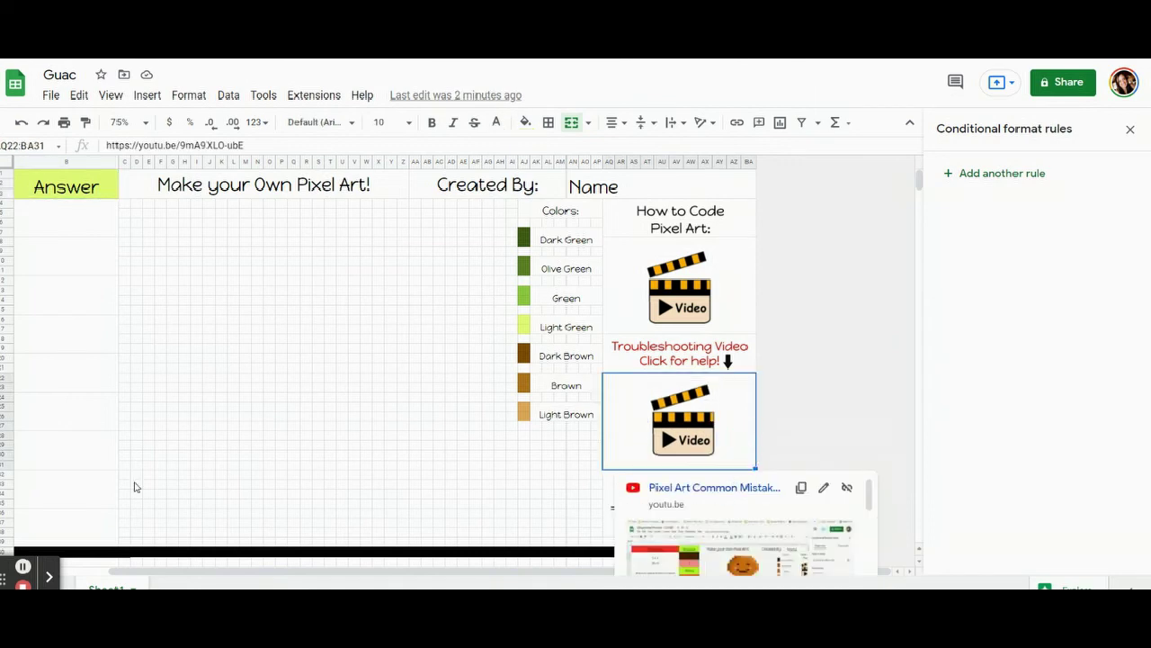
pyautogui.moveTo(258, 570); pyautogui.dragTo(97, 567)
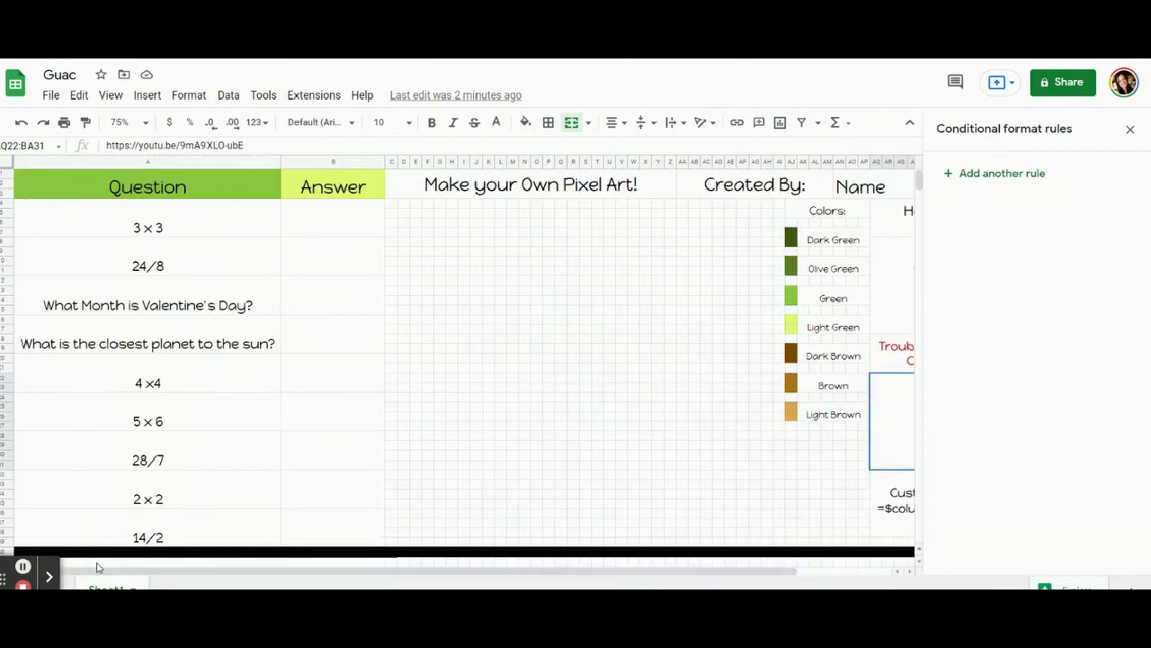
# Check the conditional format rules of the answer cells one by one, and close the rules list.
pyautogui.click(338, 232)
pyautogui.click(341, 259)
pyautogui.click(352, 287)
pyautogui.click(341, 340)
pyautogui.click(342, 395)
pyautogui.click(346, 423)
pyautogui.click(343, 454)
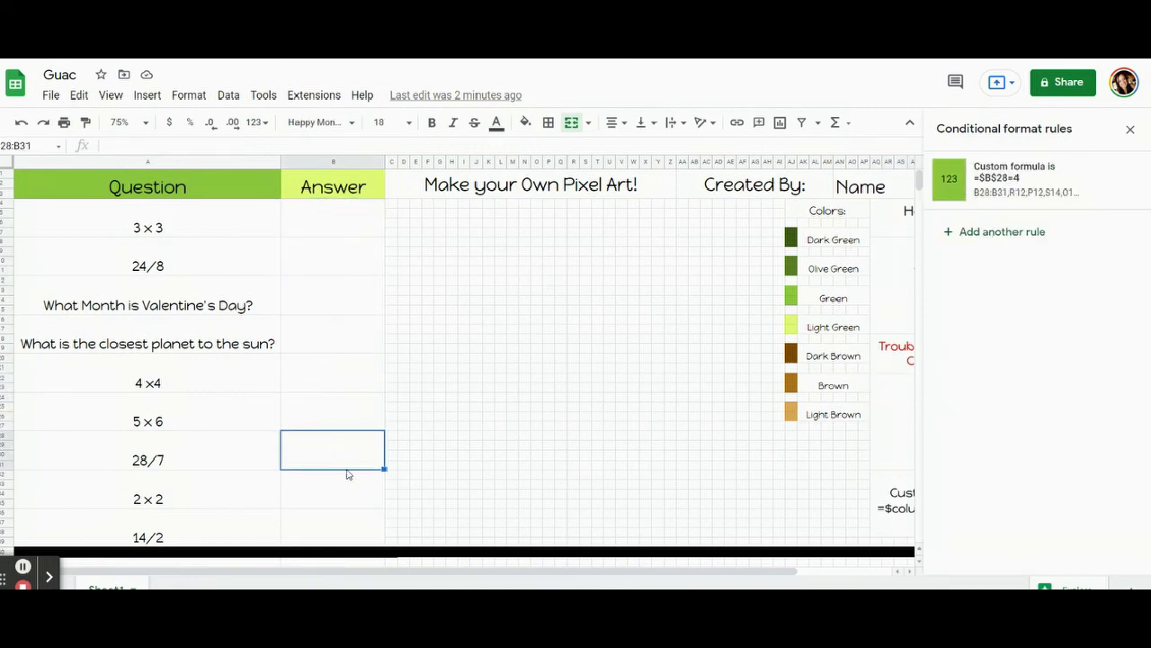
pyautogui.click(346, 495)
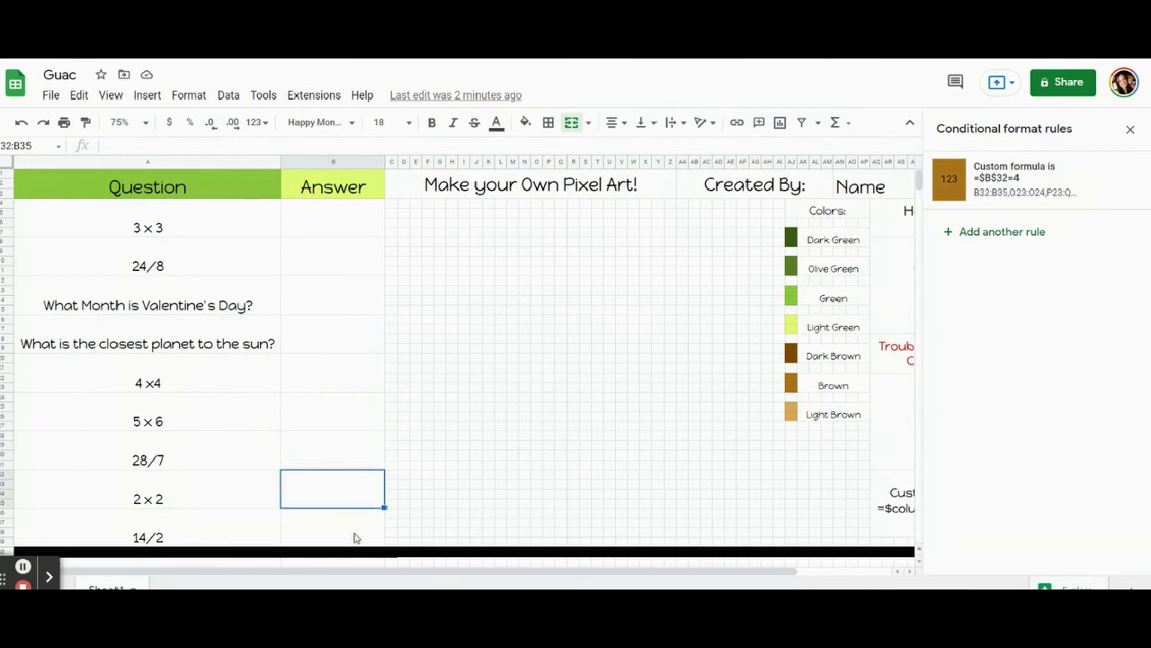
pyautogui.click(330, 456)
pyautogui.click(1130, 129)
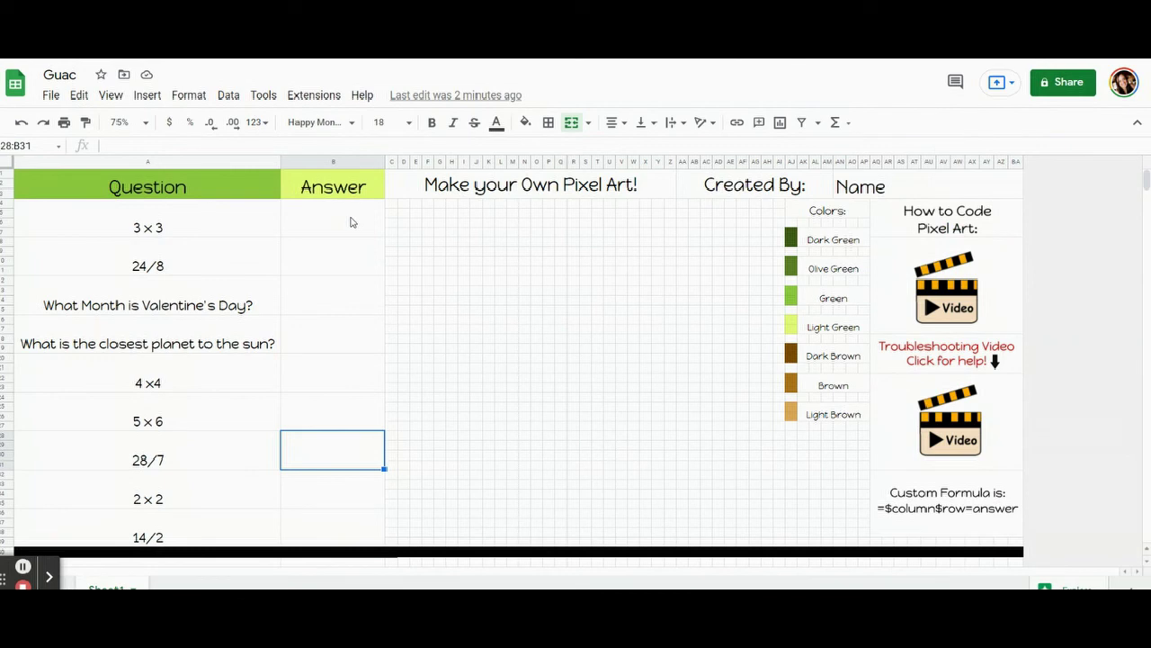
# Answer the first five questions, from 3 x 3 to 4 x 4, with 9, 3, February, Mercury and 16.
pyautogui.click(351, 222)
pyautogui.write('9')
pyautogui.press('Return')
pyautogui.write('3')
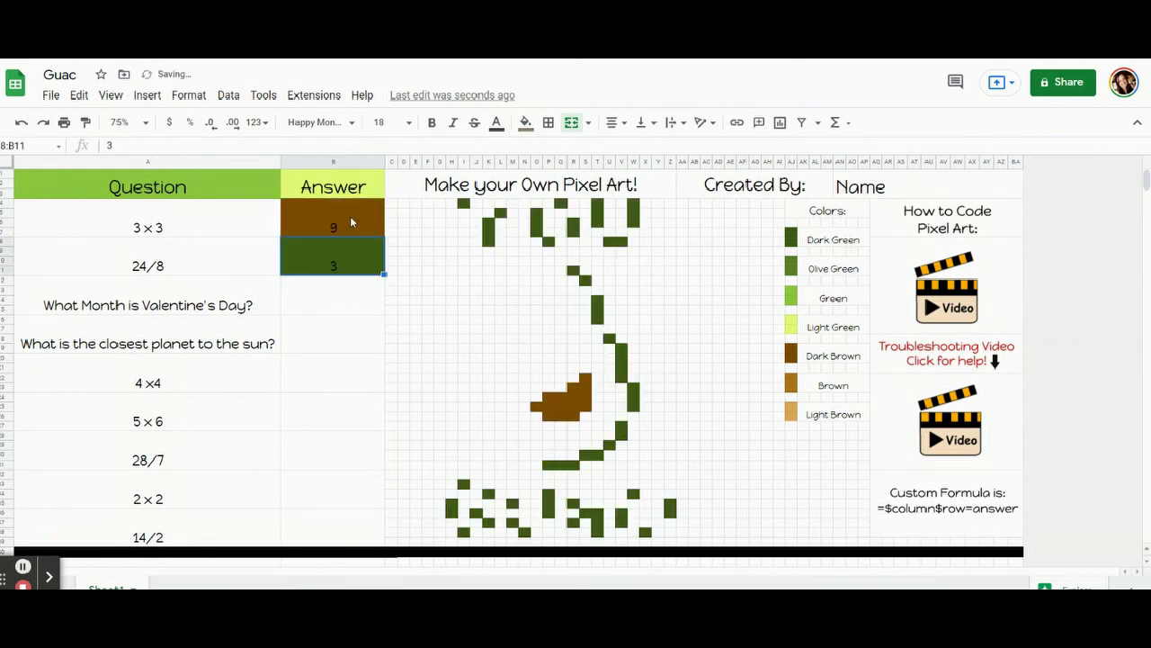
pyautogui.press('Return')
pyautogui.write('February')
pyautogui.press('Return')
pyautogui.write('Mercury')
pyautogui.press('Return')
pyautogui.write('16')
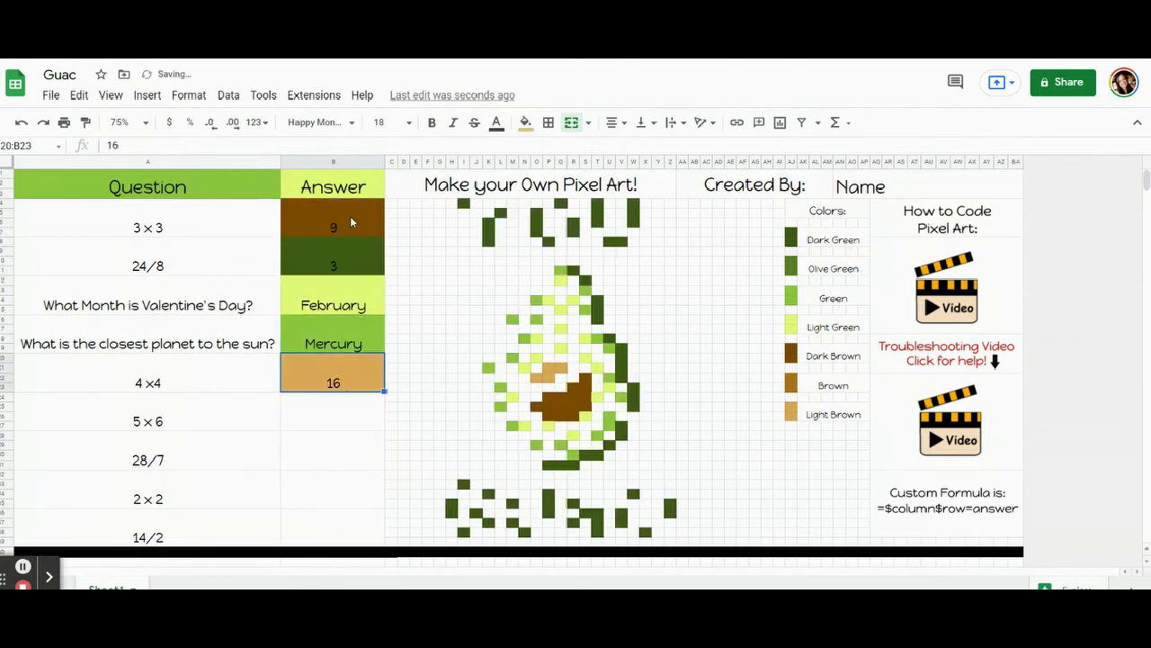
pyautogui.press('Return')
# Answer 5 x 6, 28/7, 2 x 2 and 14/2 with 30, 4, 4 and 7, and select the troubleshooting video cell.
pyautogui.write('30')
pyautogui.press('Return')
pyautogui.write('4')
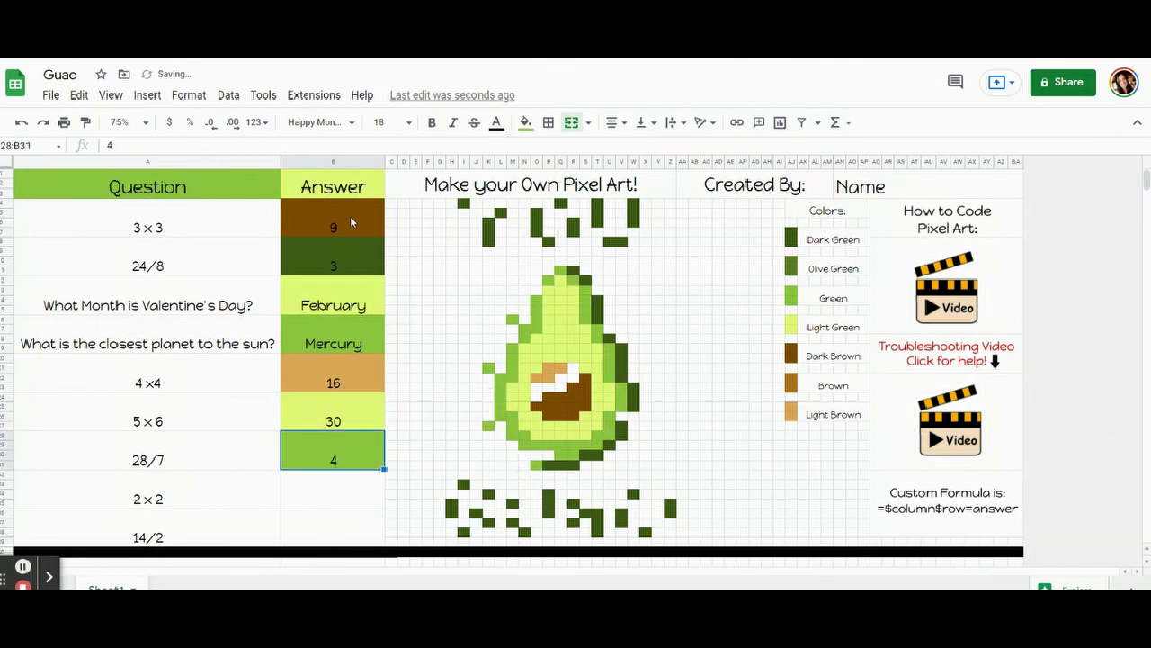
pyautogui.press('Return')
pyautogui.write('4')
pyautogui.press('Return')
pyautogui.write('7')
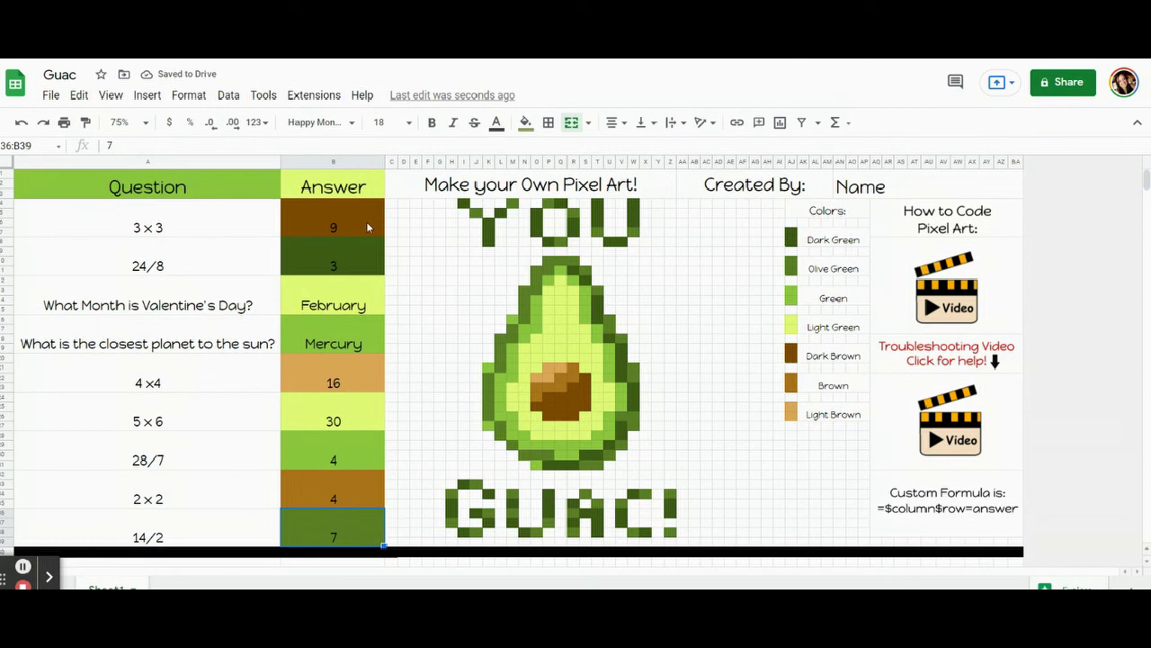
pyautogui.click(895, 396)
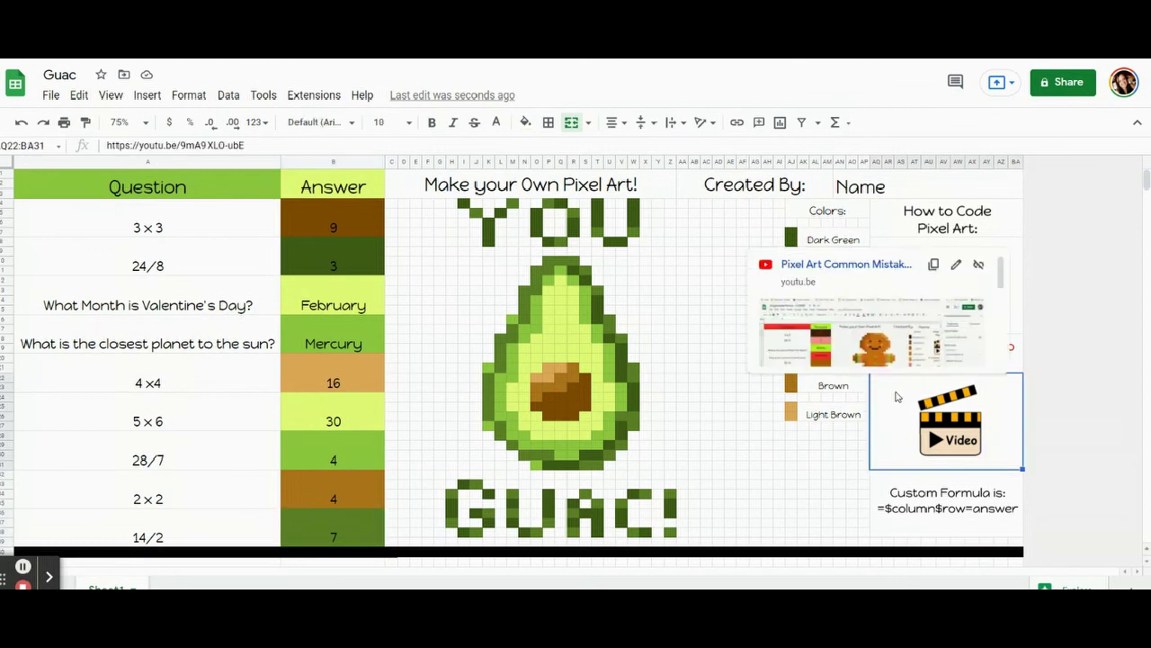